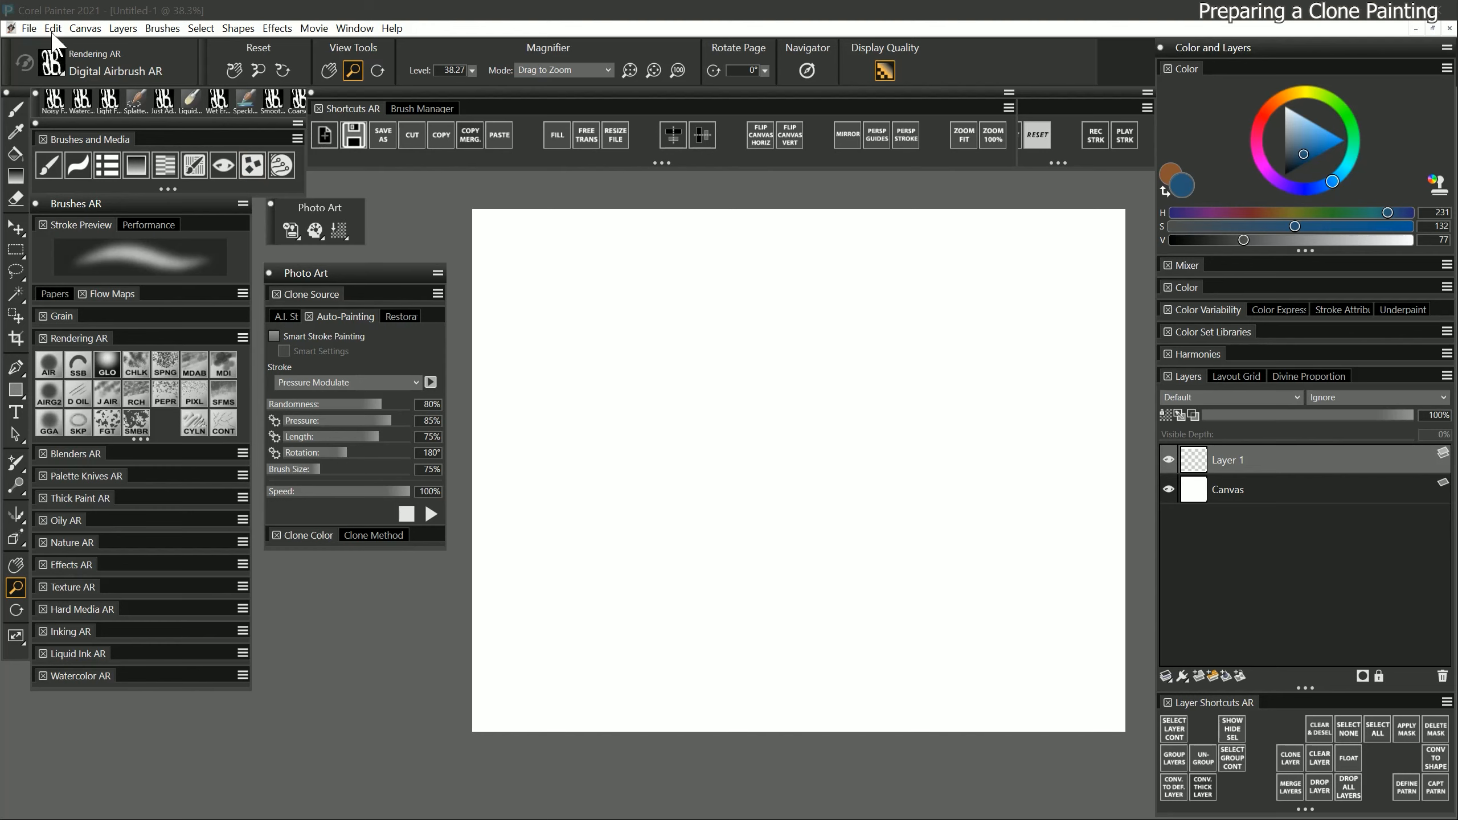
Place the clone-source image on a new layer and move it so it covers the whole canvas
{"action": "left_click", "coordinate": [28, 27]}
{"action": "left_click", "coordinate": [57, 118]}
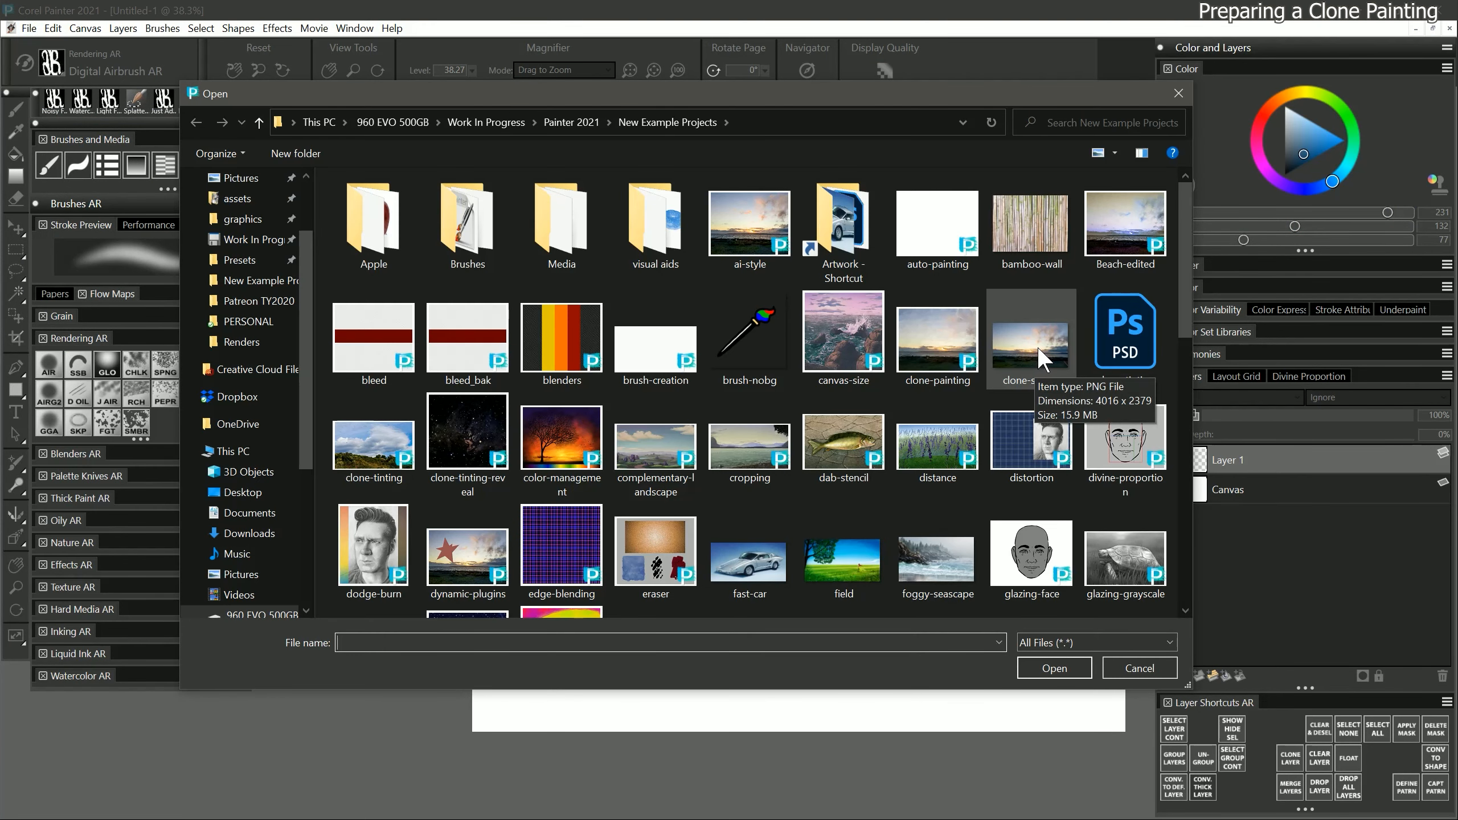
{"action": "left_click", "coordinate": [1036, 347]}
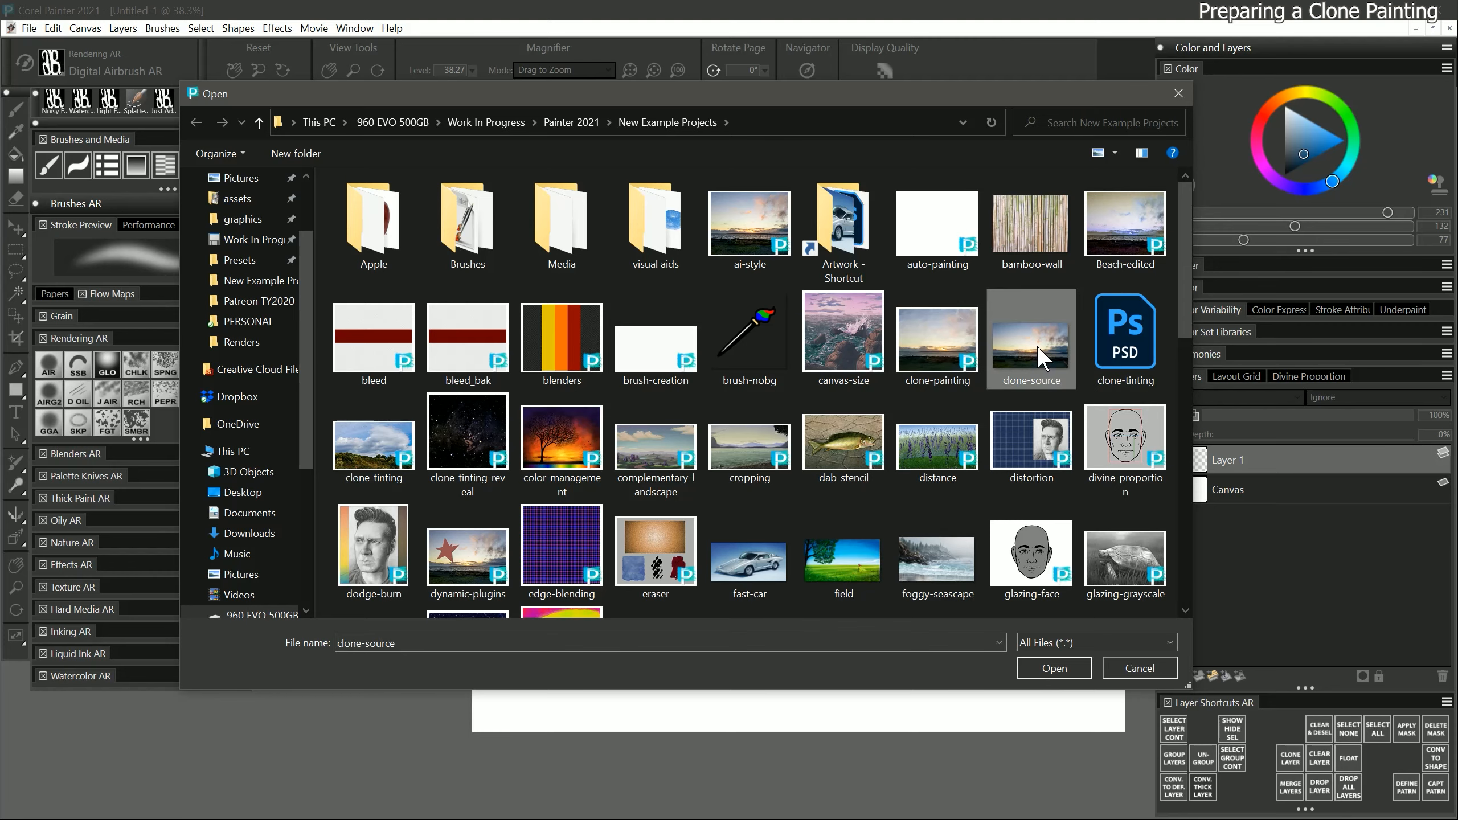
{"action": "left_click", "coordinate": [1048, 666]}
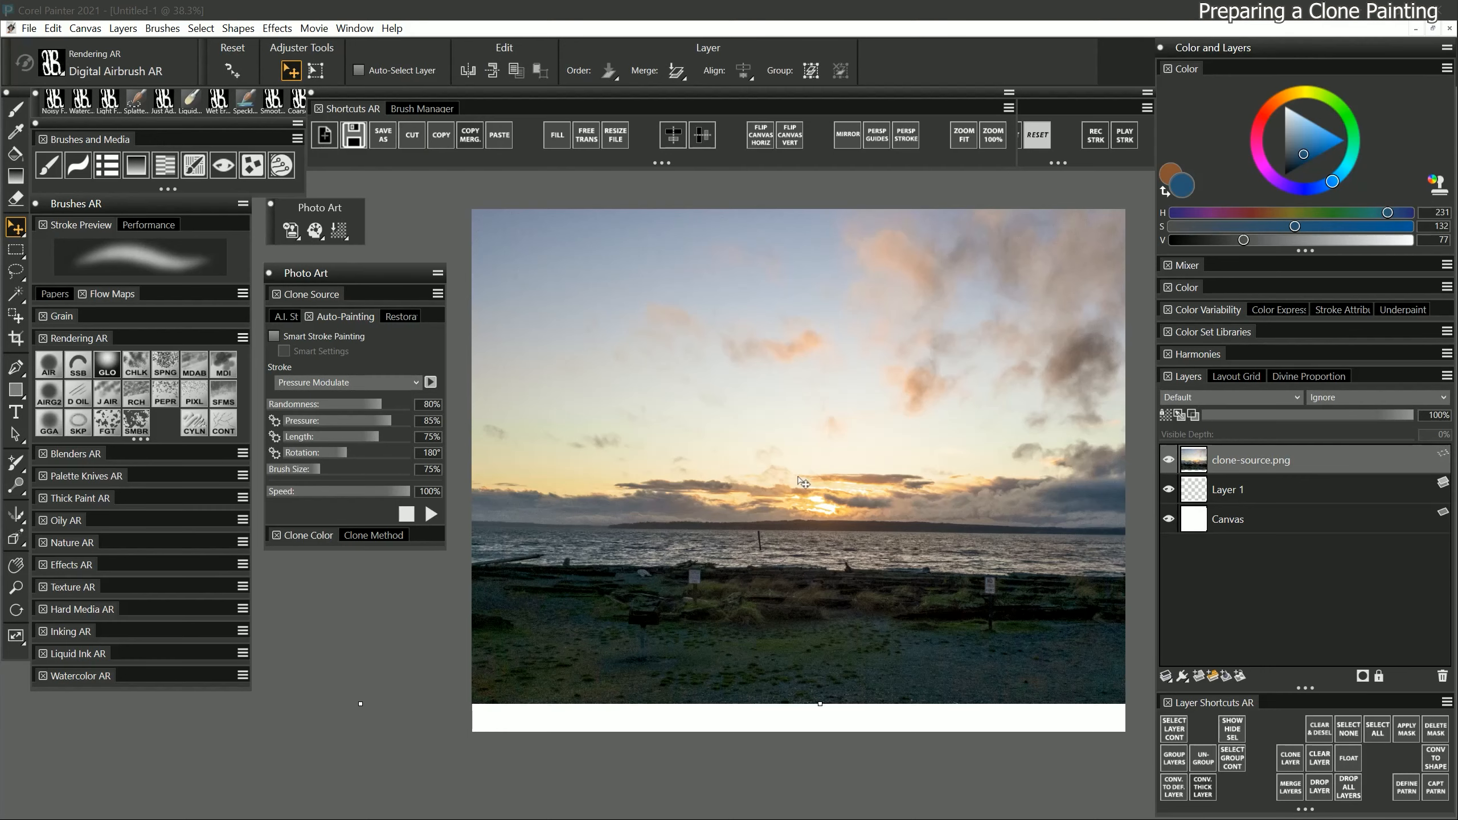
{"action": "left_click_drag", "start_coordinate": [800, 480], "coordinate": [810, 520]}
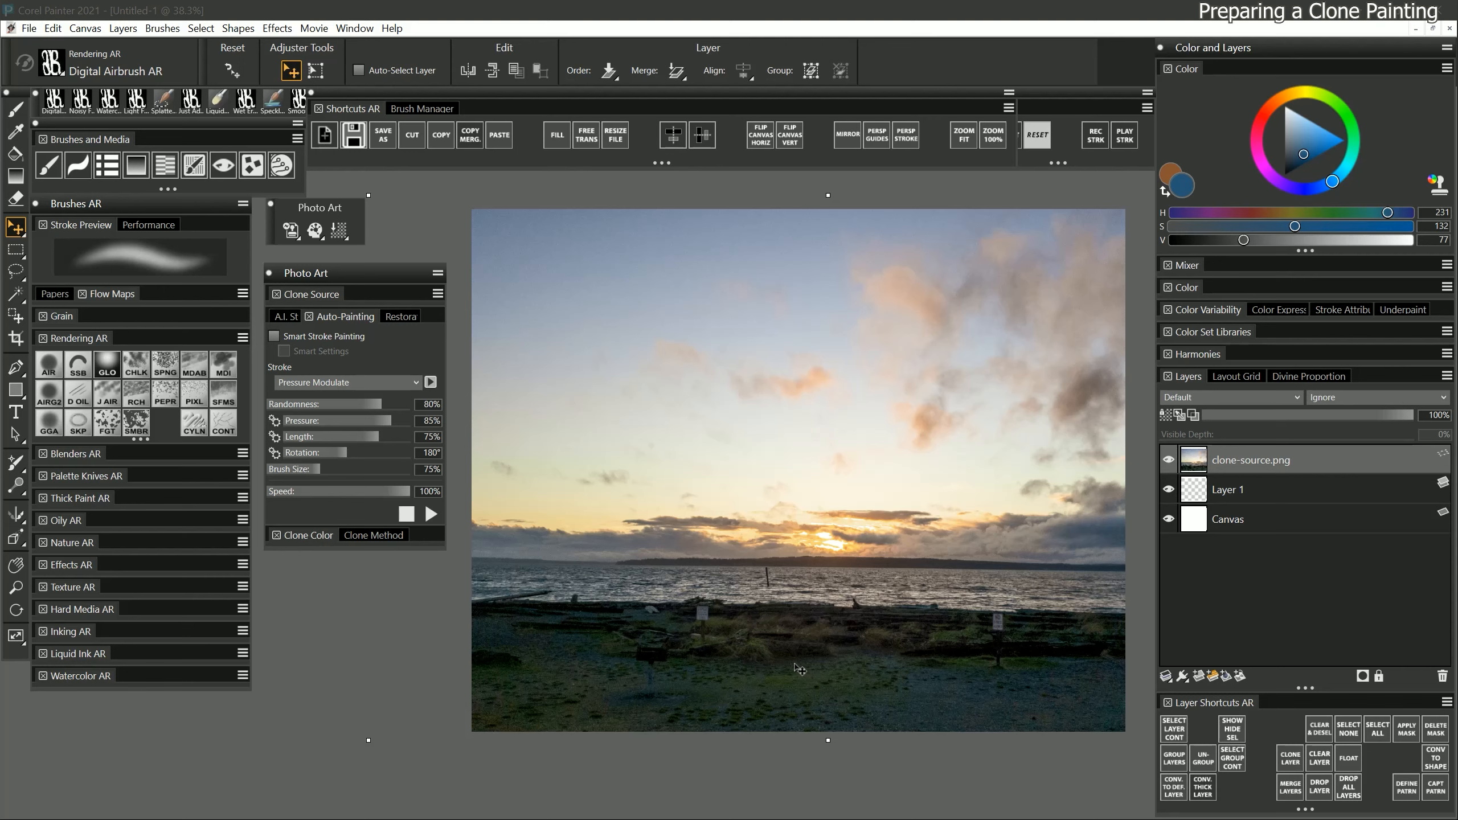
Show the Underpainting settings and set the photo's brightness to 27%, contrast to 19% and saturation to 44%
{"action": "left_click", "coordinate": [339, 232]}
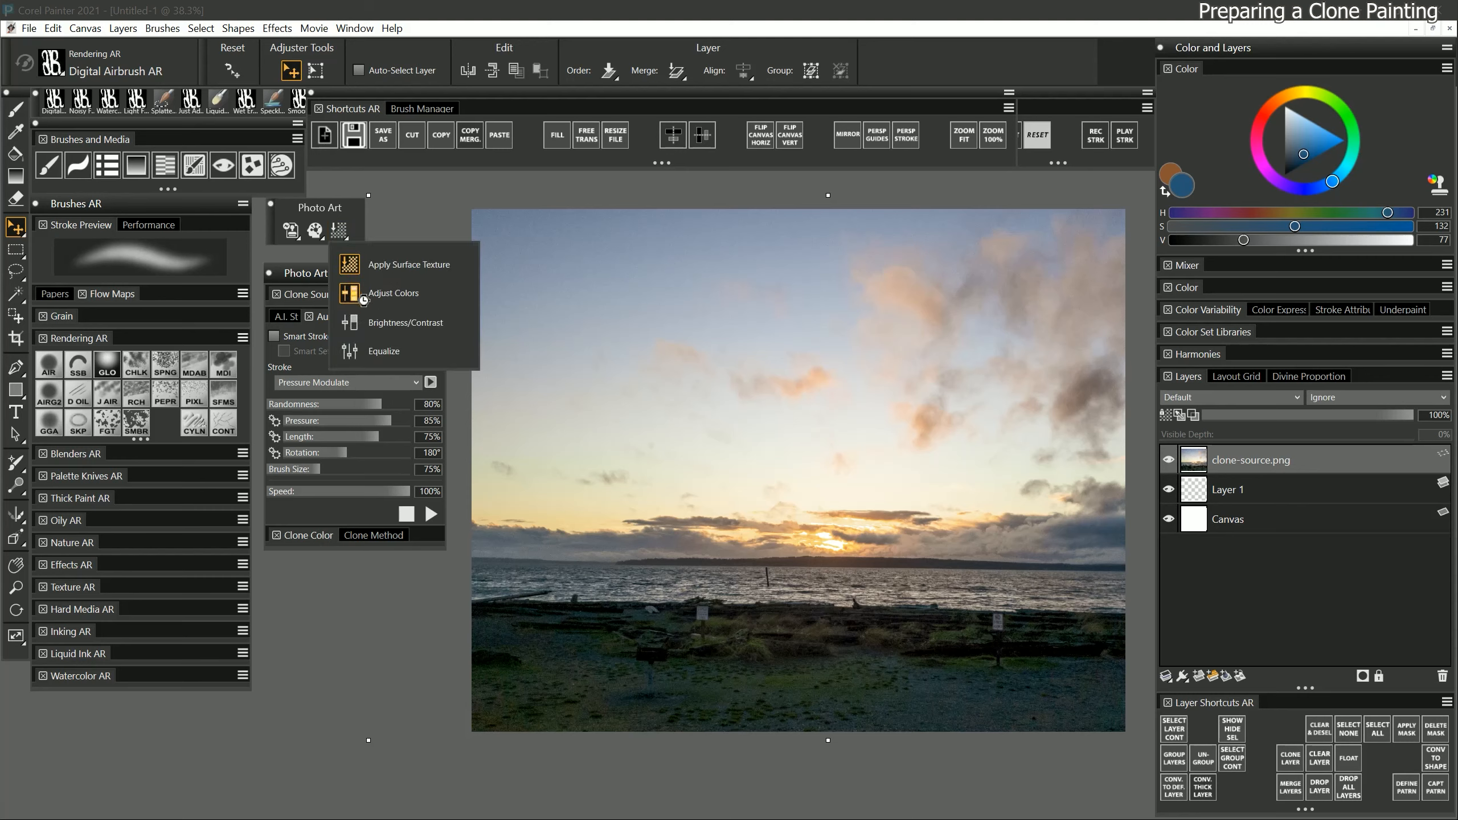
{"action": "left_click", "coordinate": [357, 298]}
{"action": "left_click", "coordinate": [1401, 309]}
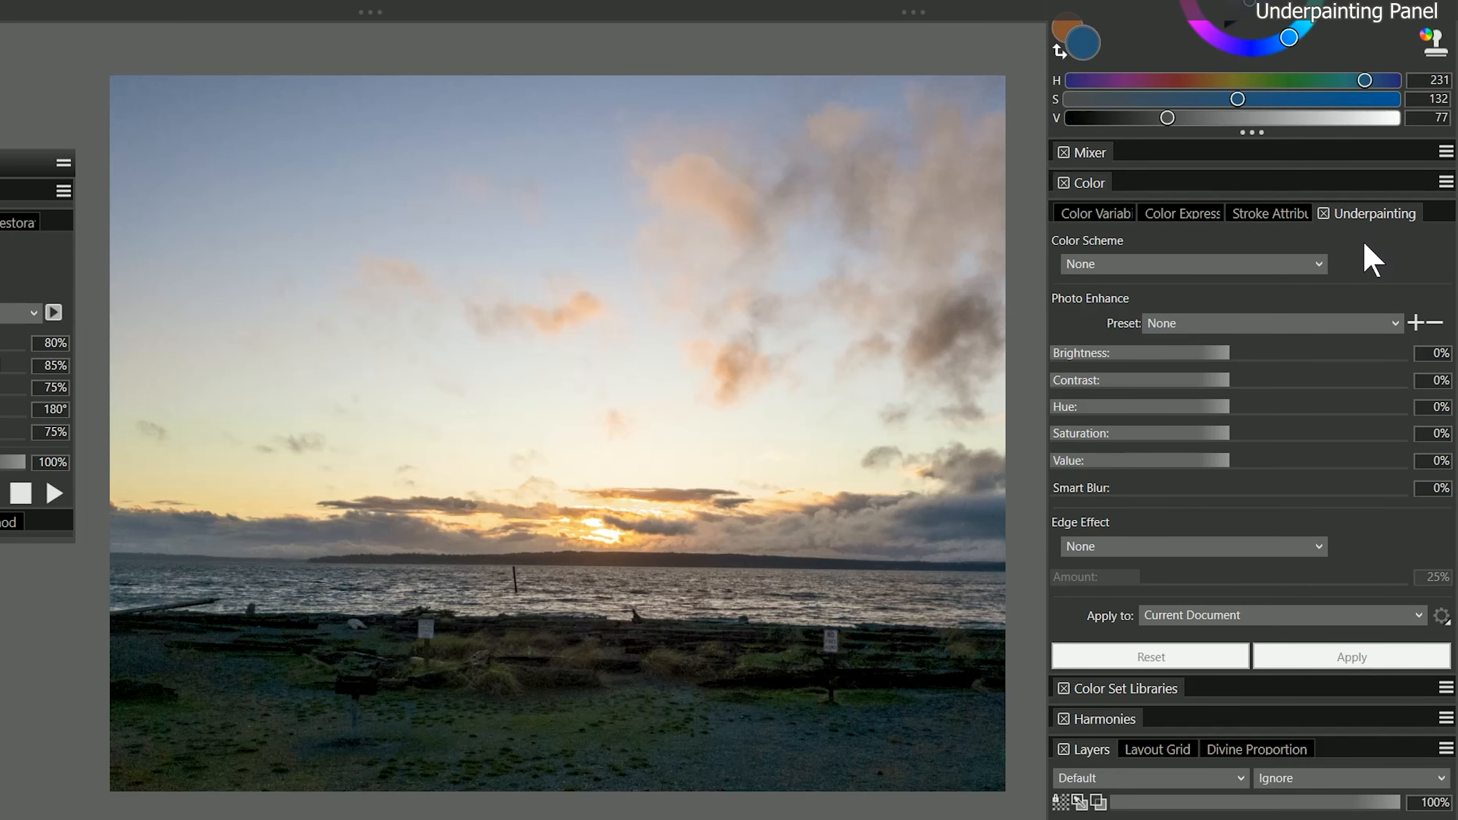
{"action": "left_click", "coordinate": [1263, 353]}
{"action": "left_click", "coordinate": [1264, 379]}
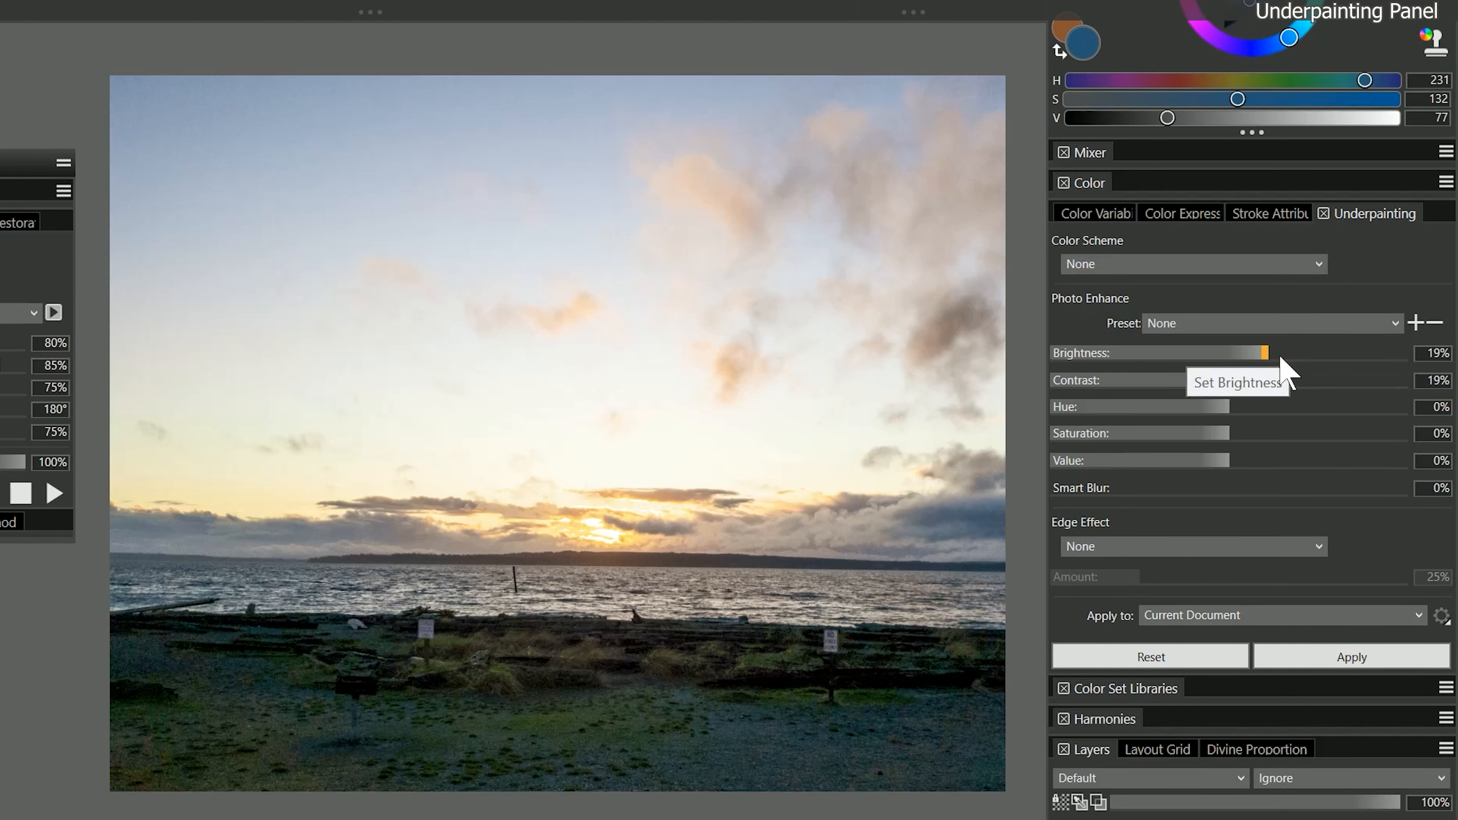
{"action": "left_click", "coordinate": [1323, 413]}
{"action": "left_click", "coordinate": [1283, 434]}
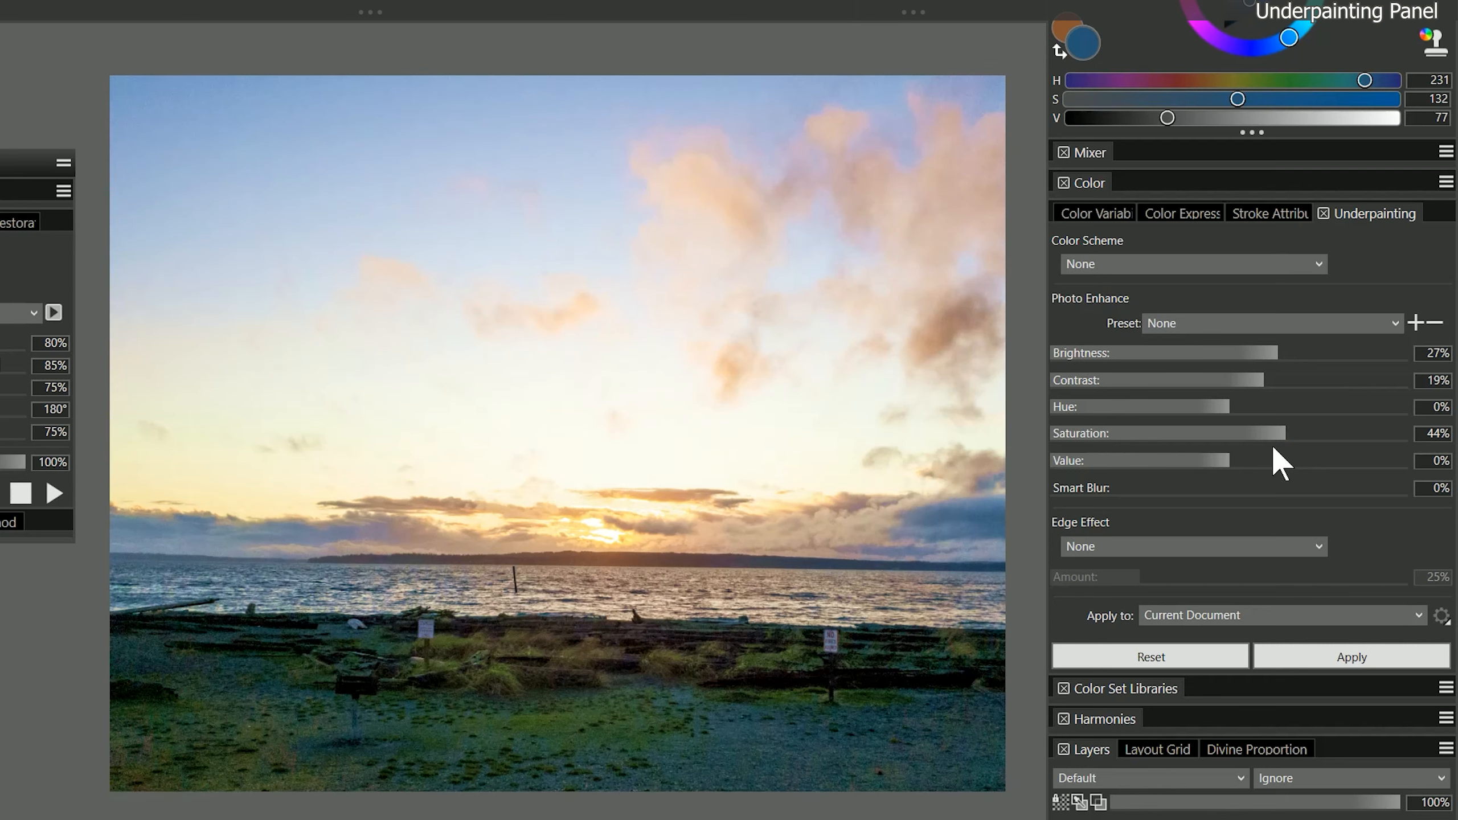
Try the Increase Contrast photo enhancement preset and switch it to Saturate
{"action": "left_click", "coordinate": [1213, 324]}
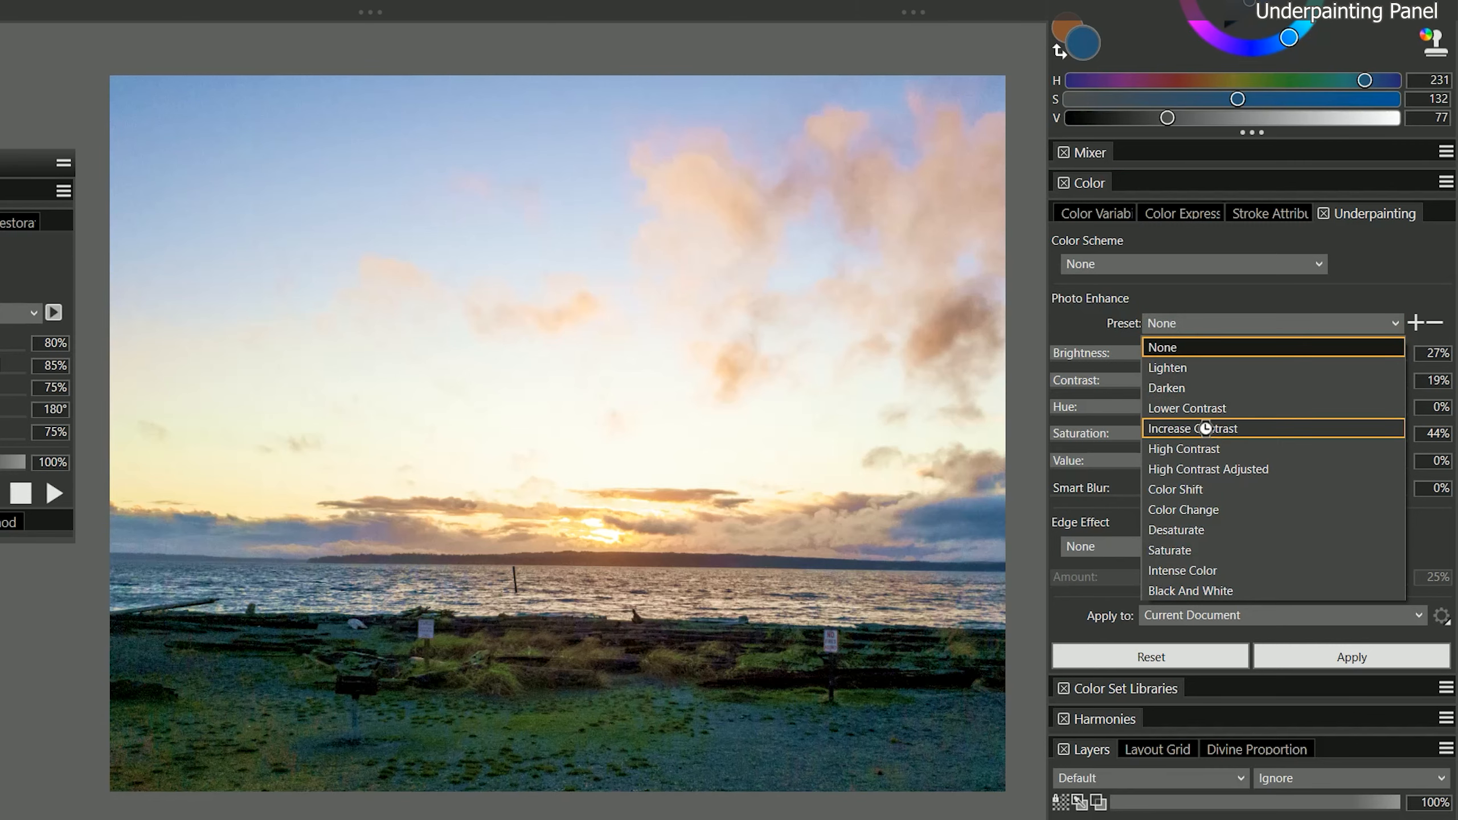
{"action": "left_click", "coordinate": [1204, 426]}
{"action": "left_click", "coordinate": [1197, 325]}
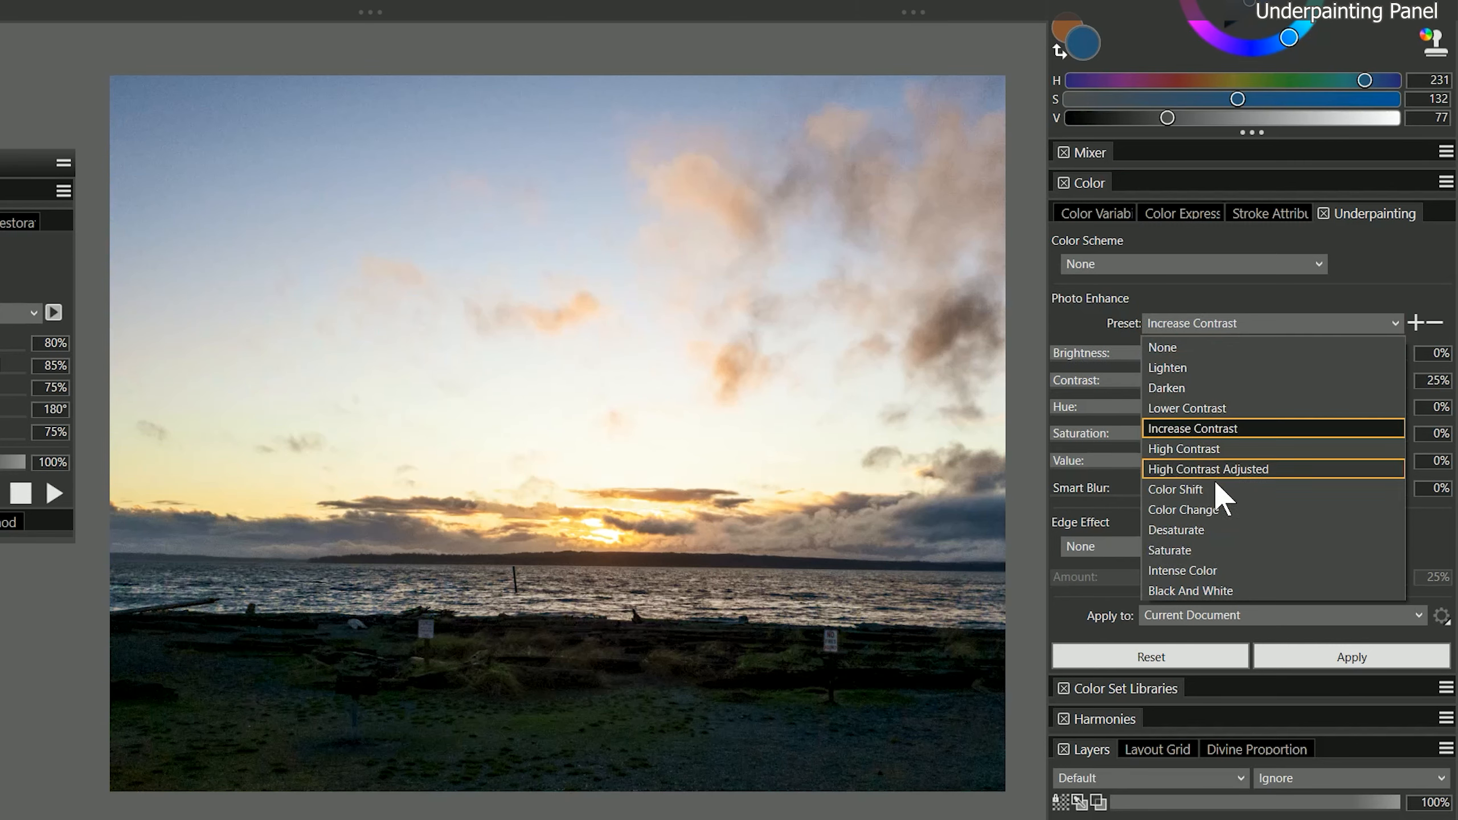
{"action": "left_click", "coordinate": [1199, 550]}
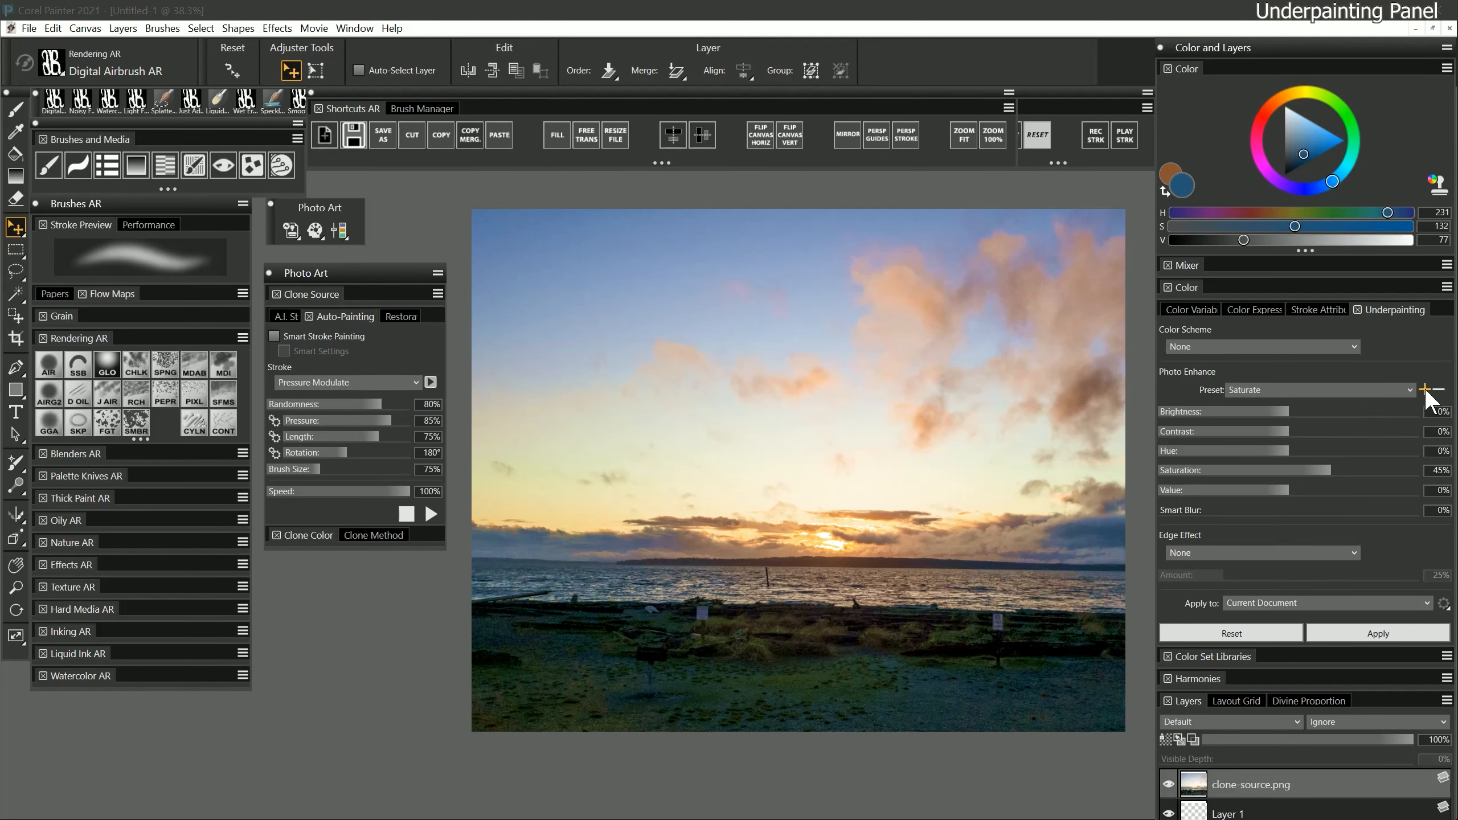
Try the underpainting color schemes on the photo, ending with Watercolor Scheme, and leave Smart Blur at 0%
{"action": "left_click", "coordinate": [1257, 346]}
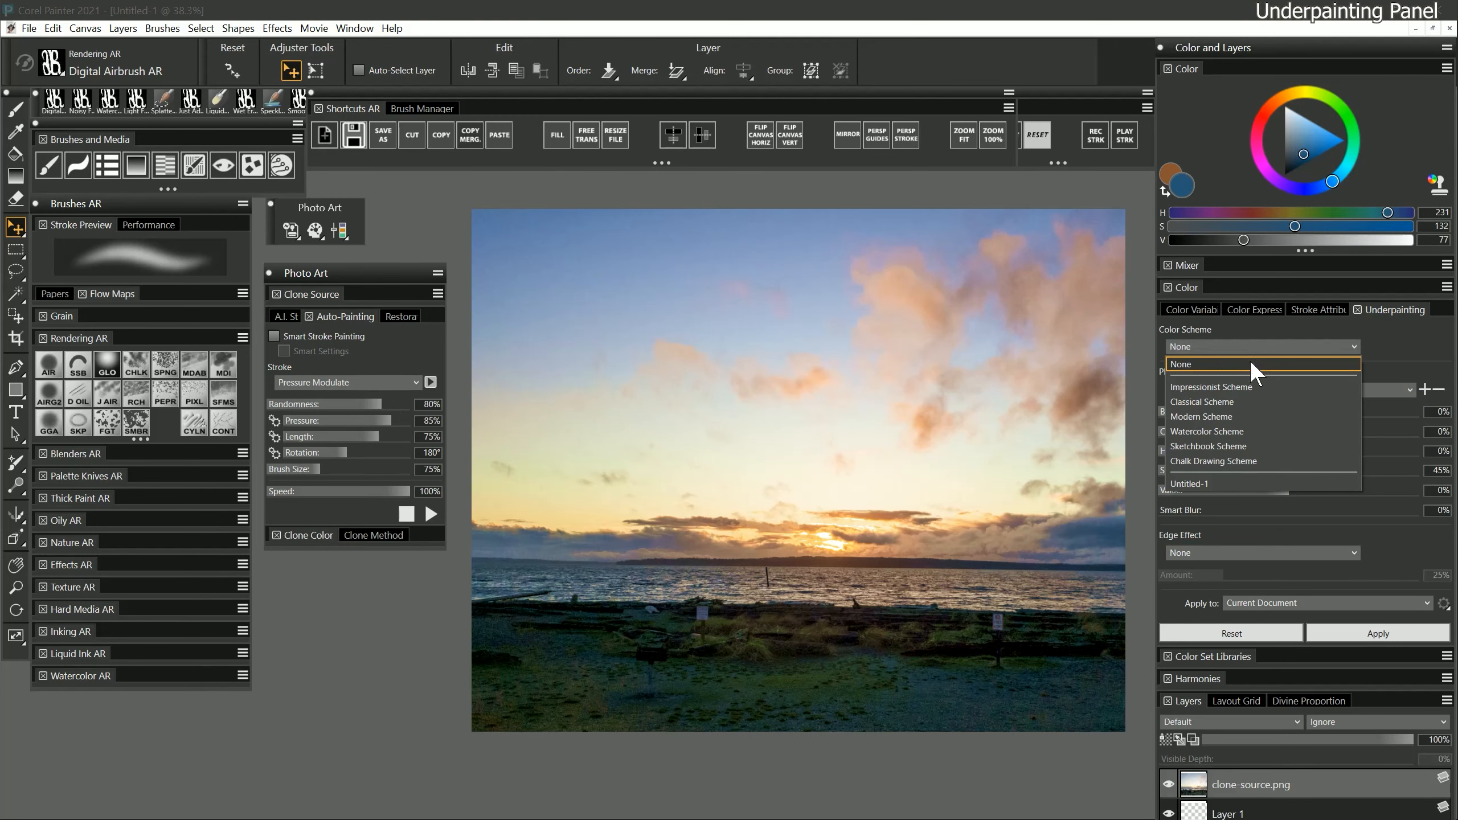
{"action": "left_click", "coordinate": [1253, 349]}
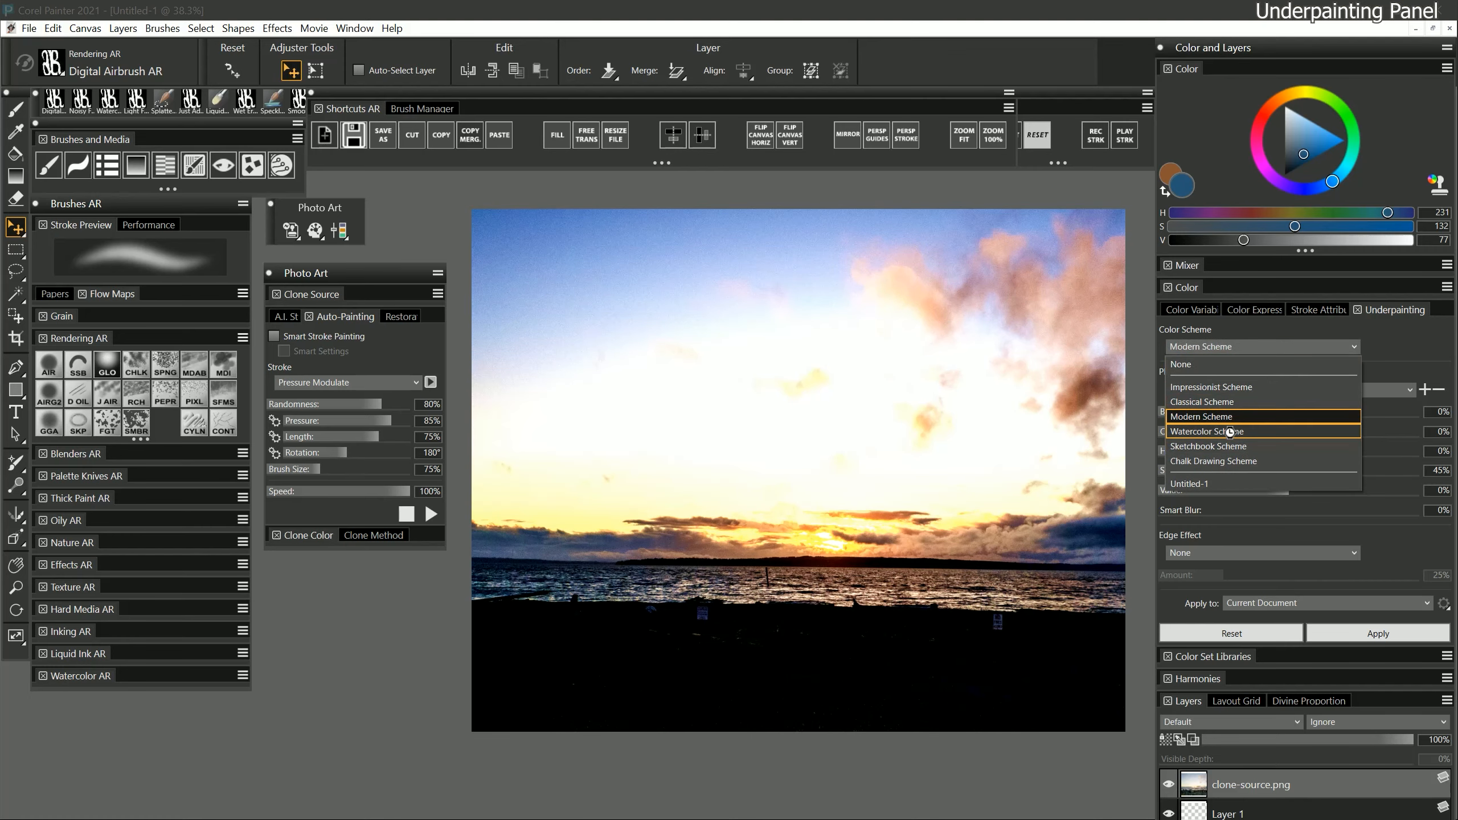
{"action": "left_click", "coordinate": [1231, 431]}
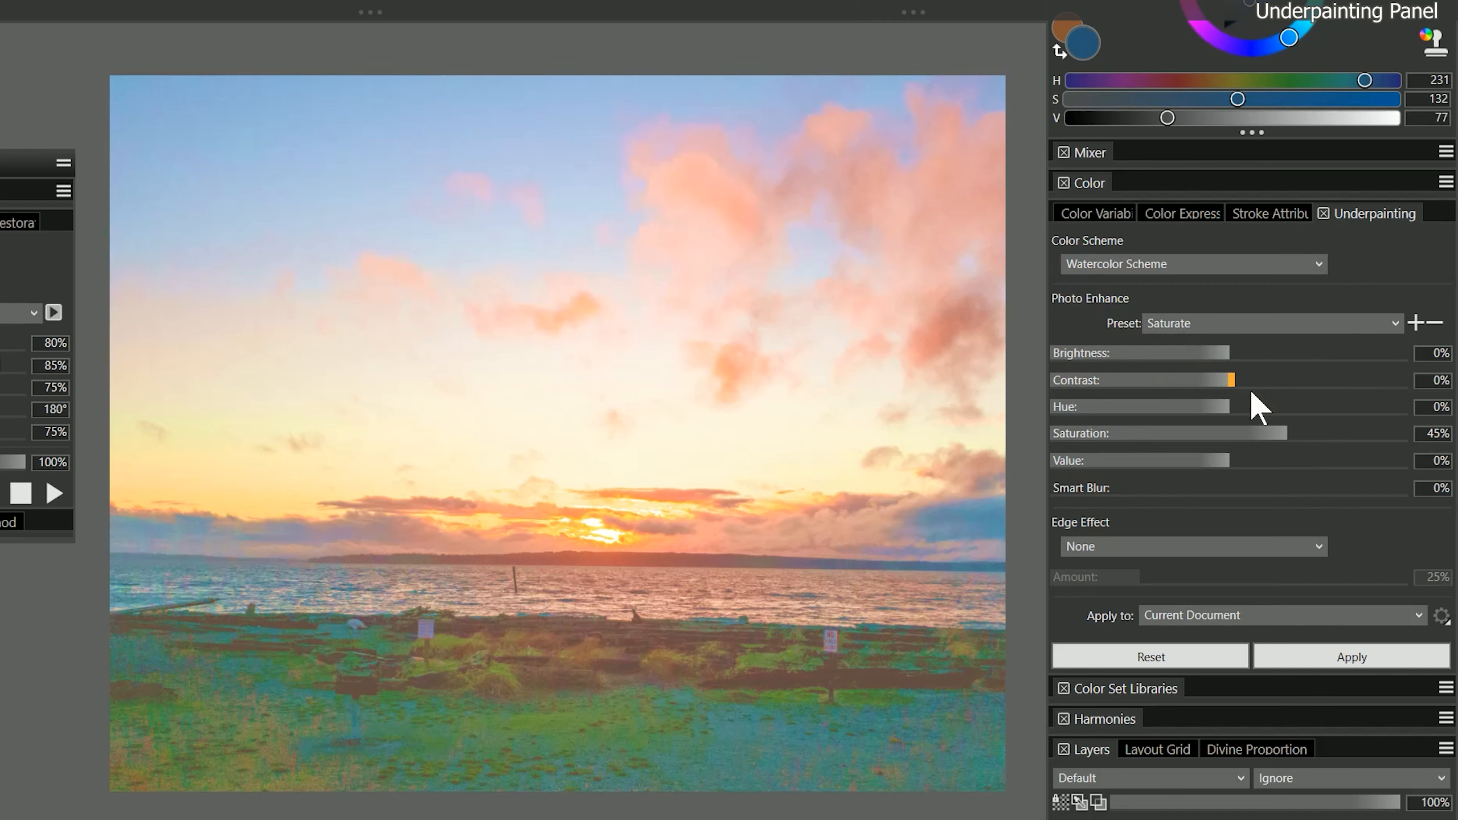
{"action": "left_click_drag", "start_coordinate": [1097, 487], "coordinate": [1109, 487]}
Try the Rectangular edge effect on the photo and change it to Jagged at 25%
{"action": "left_click", "coordinate": [1143, 545]}
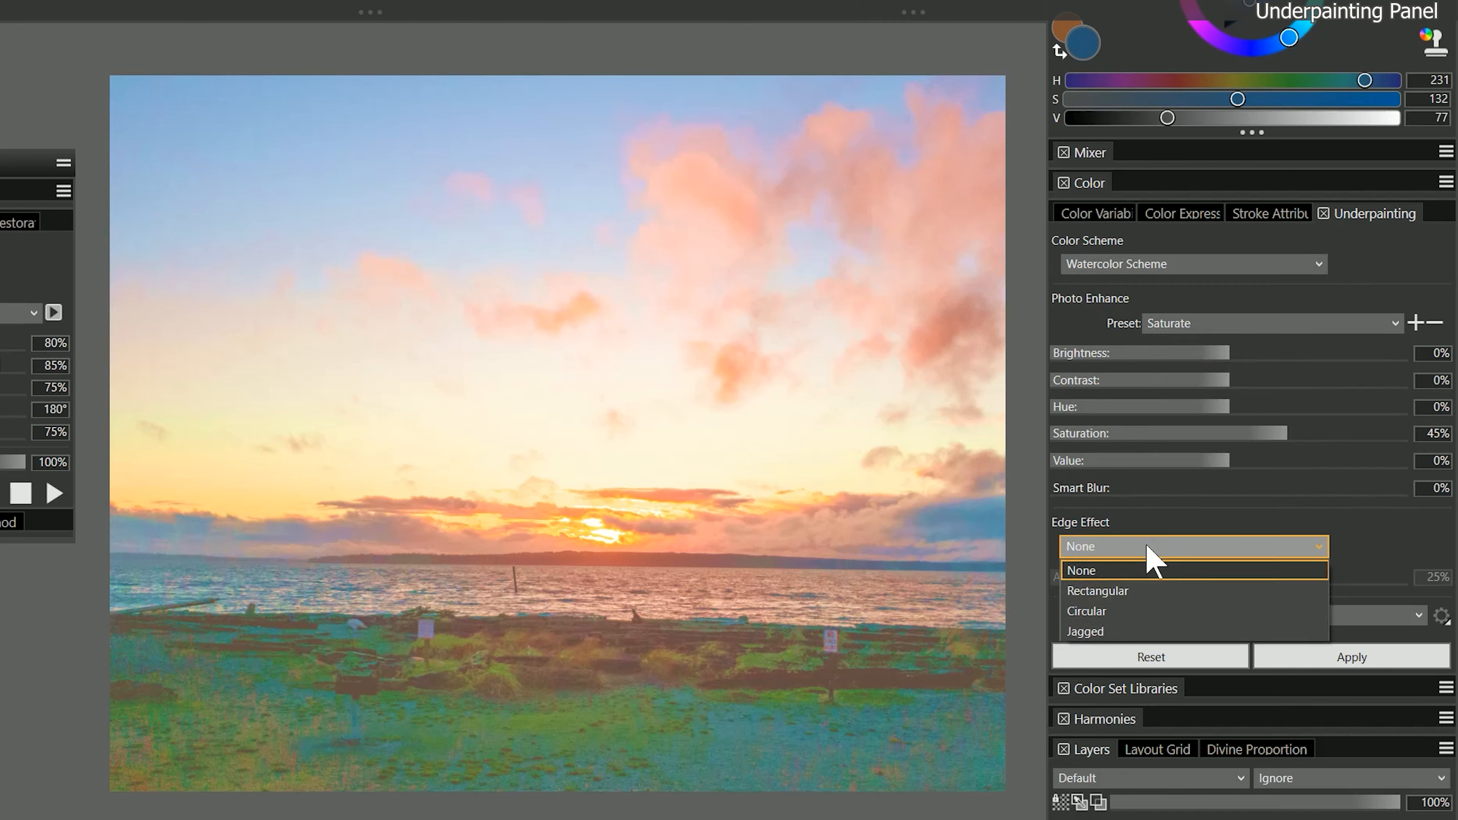
{"action": "left_click", "coordinate": [1135, 595]}
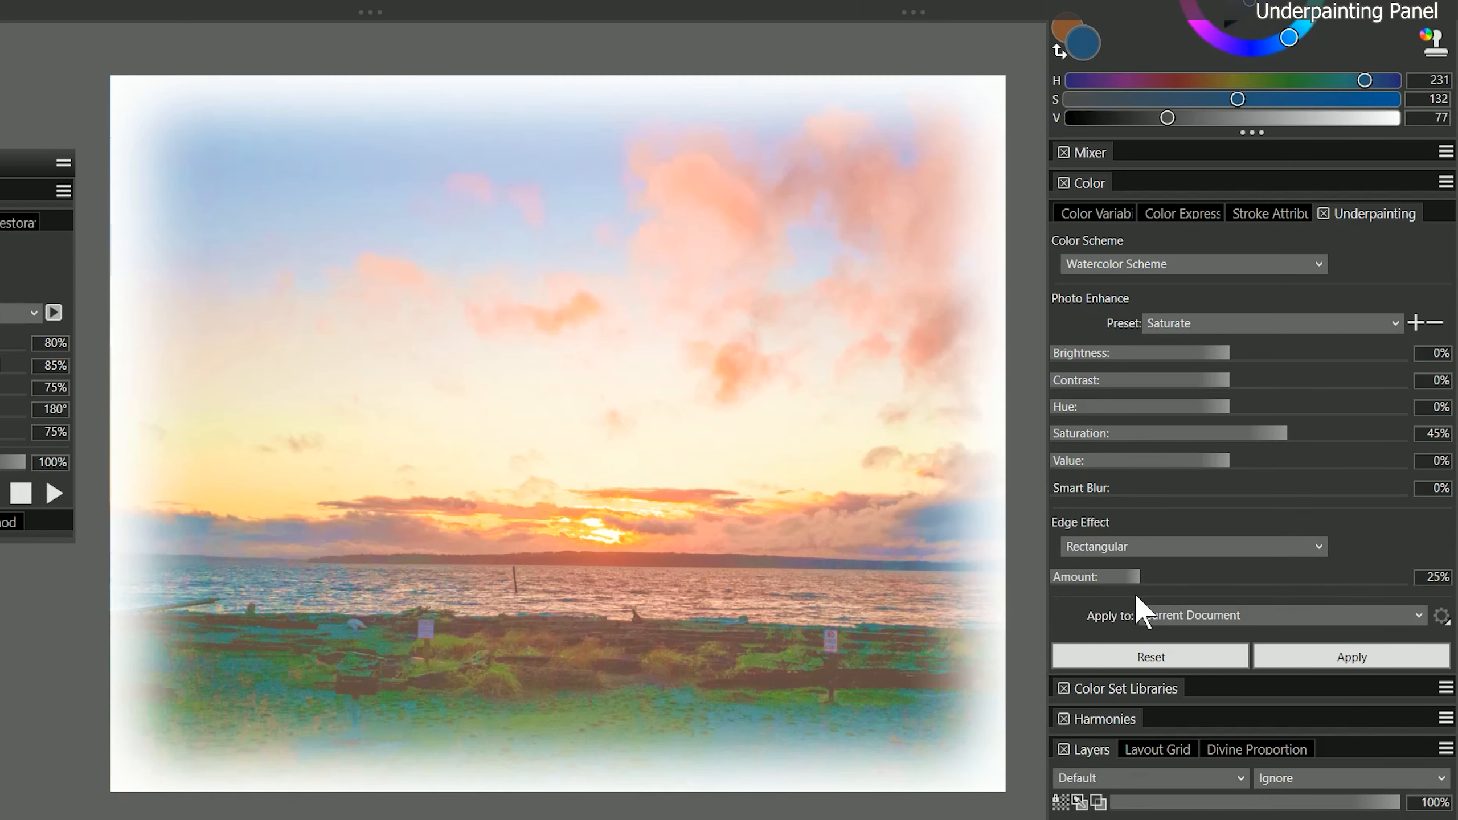
{"action": "left_click", "coordinate": [1139, 546]}
{"action": "left_click", "coordinate": [1125, 611]}
{"action": "left_click", "coordinate": [1129, 630]}
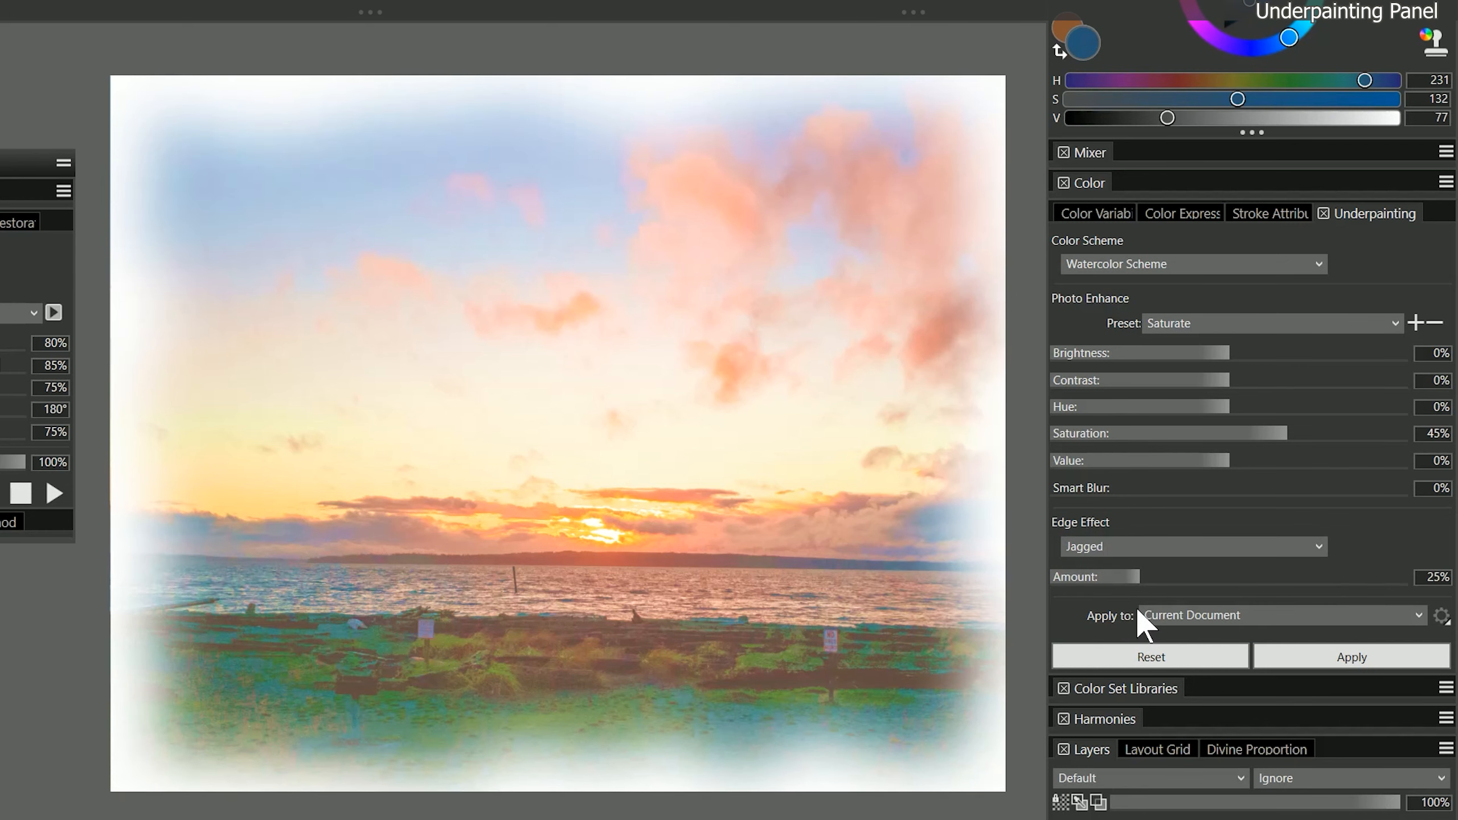
Apply the underpainting adjustments to the current document and undo them
{"action": "left_click", "coordinate": [1203, 617]}
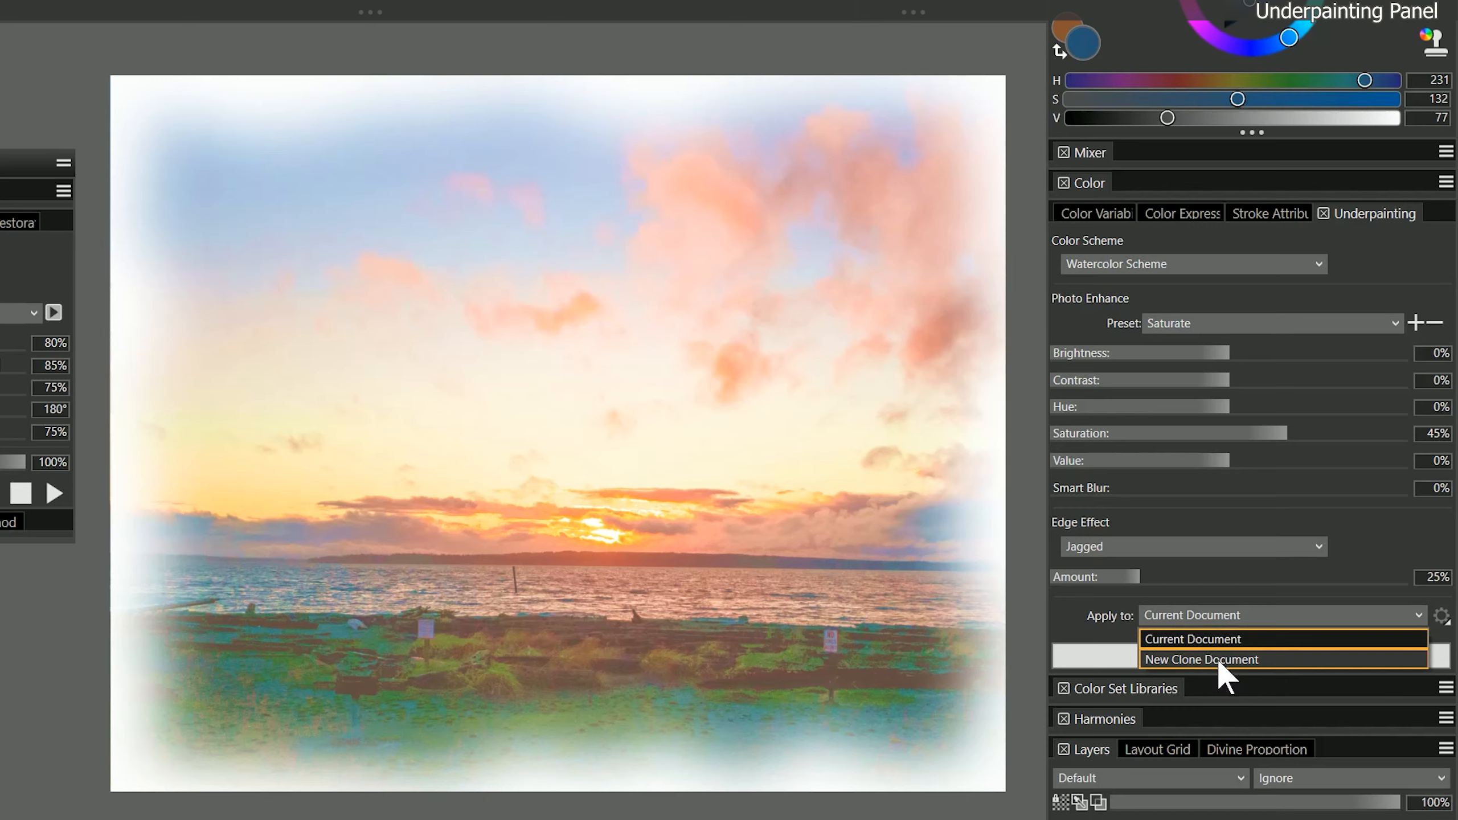
{"action": "left_click", "coordinate": [1087, 612]}
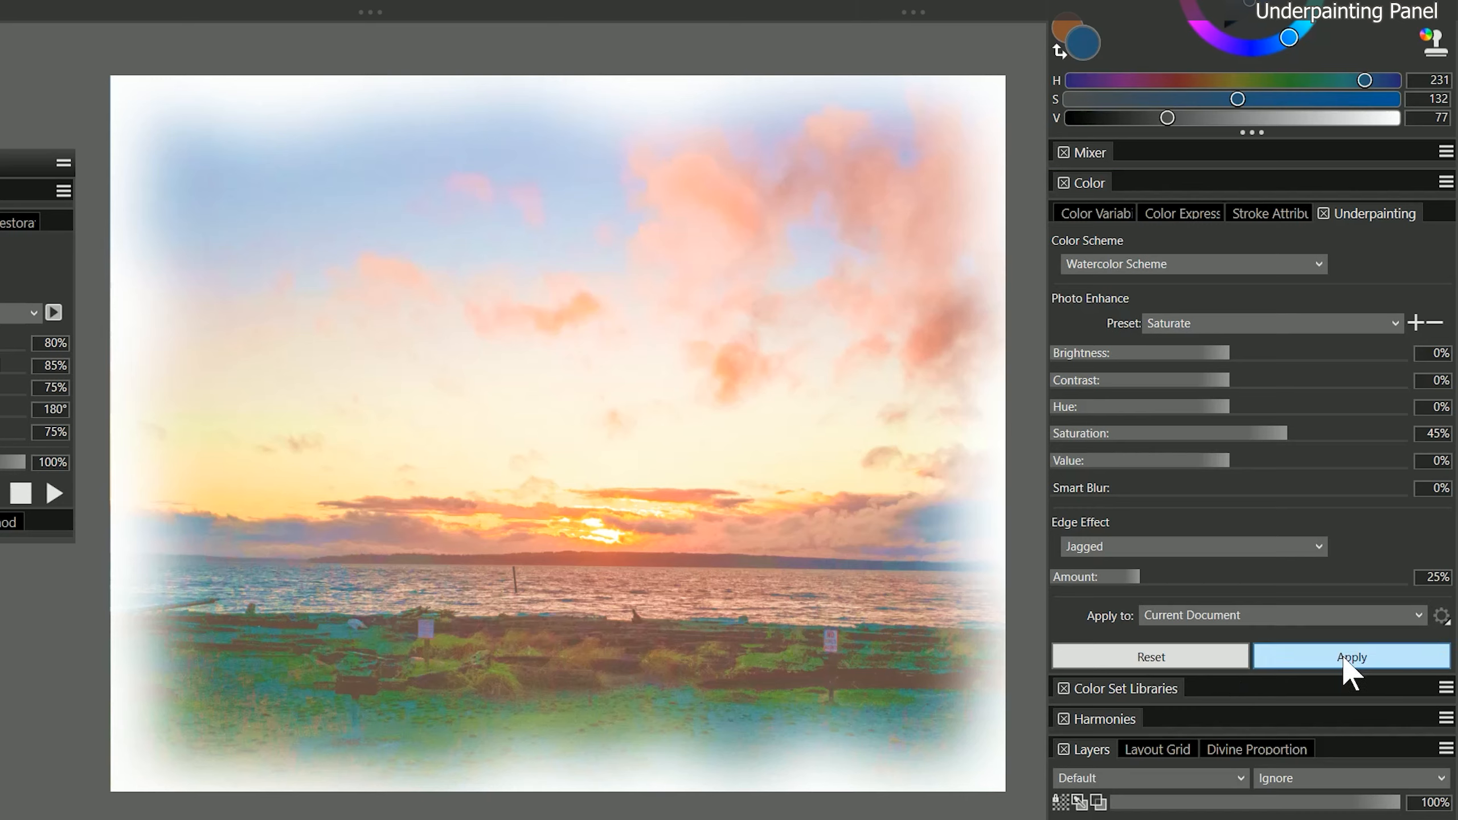
{"action": "left_click", "coordinate": [1344, 657]}
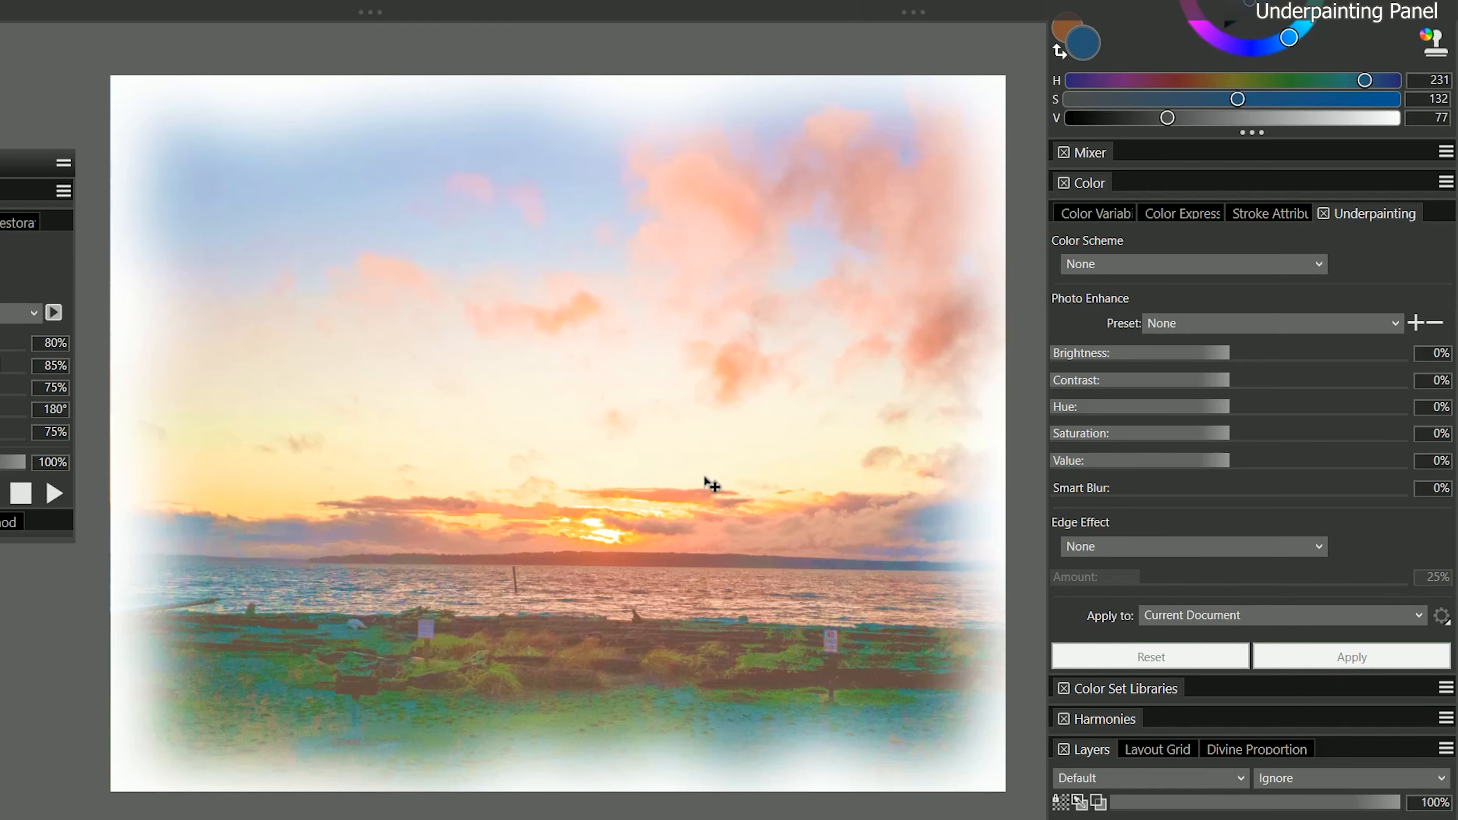
{"action": "key", "text": "ctrl+z"}
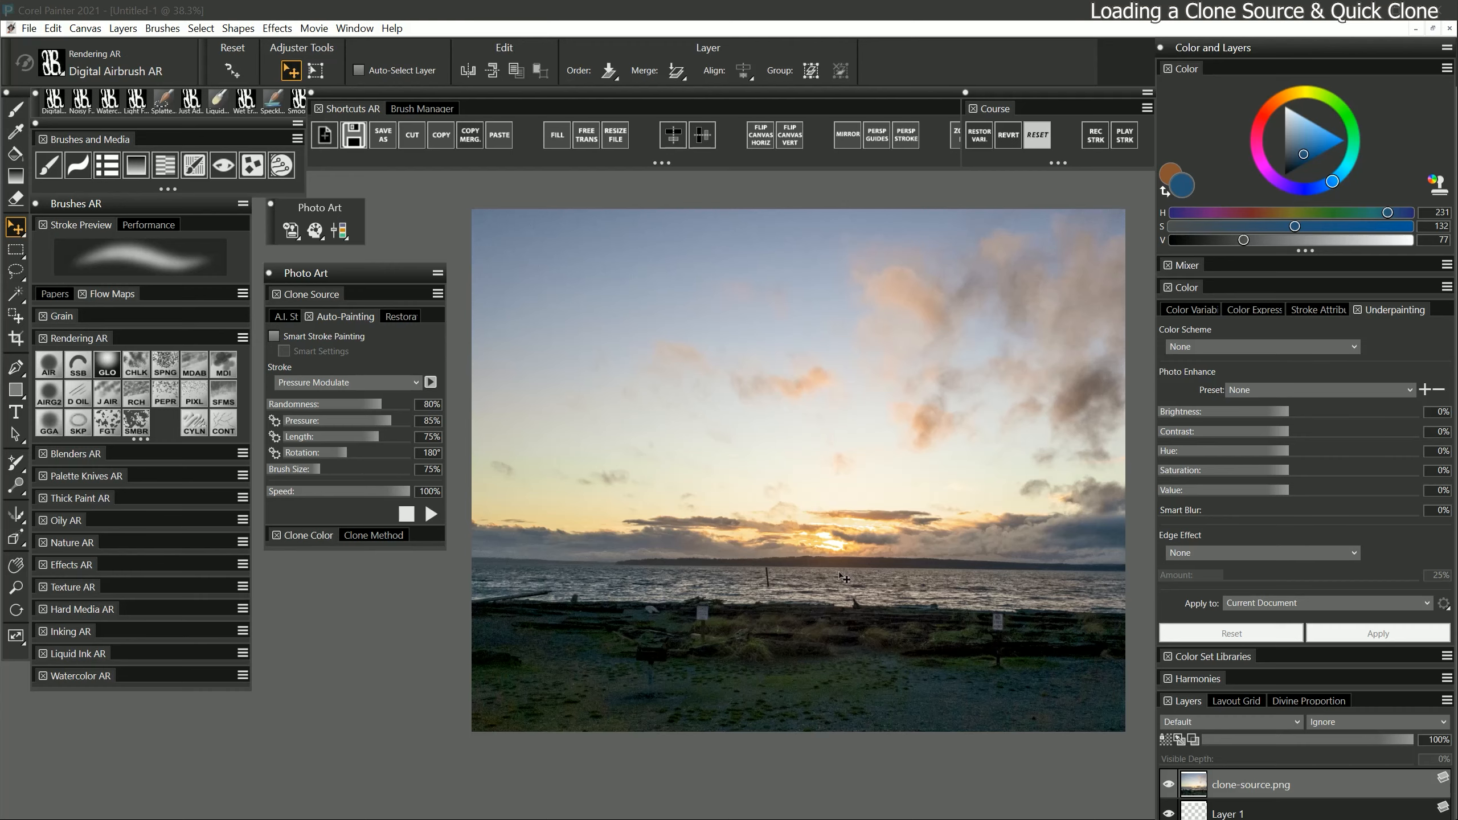
Try to embed the current document Untitled-1 as the clone source image
{"action": "left_click", "coordinate": [1378, 308]}
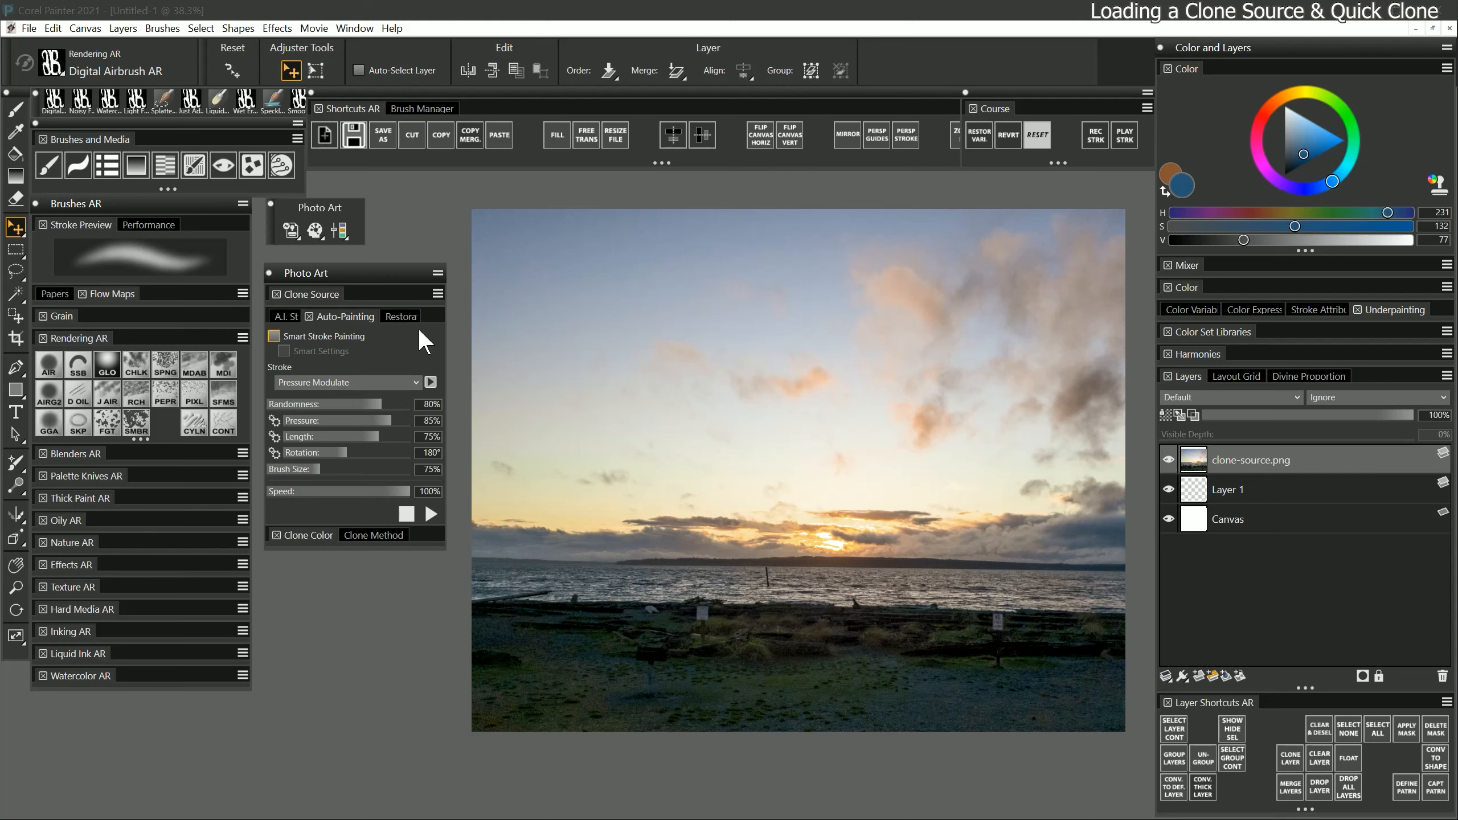
{"action": "left_click", "coordinate": [320, 294]}
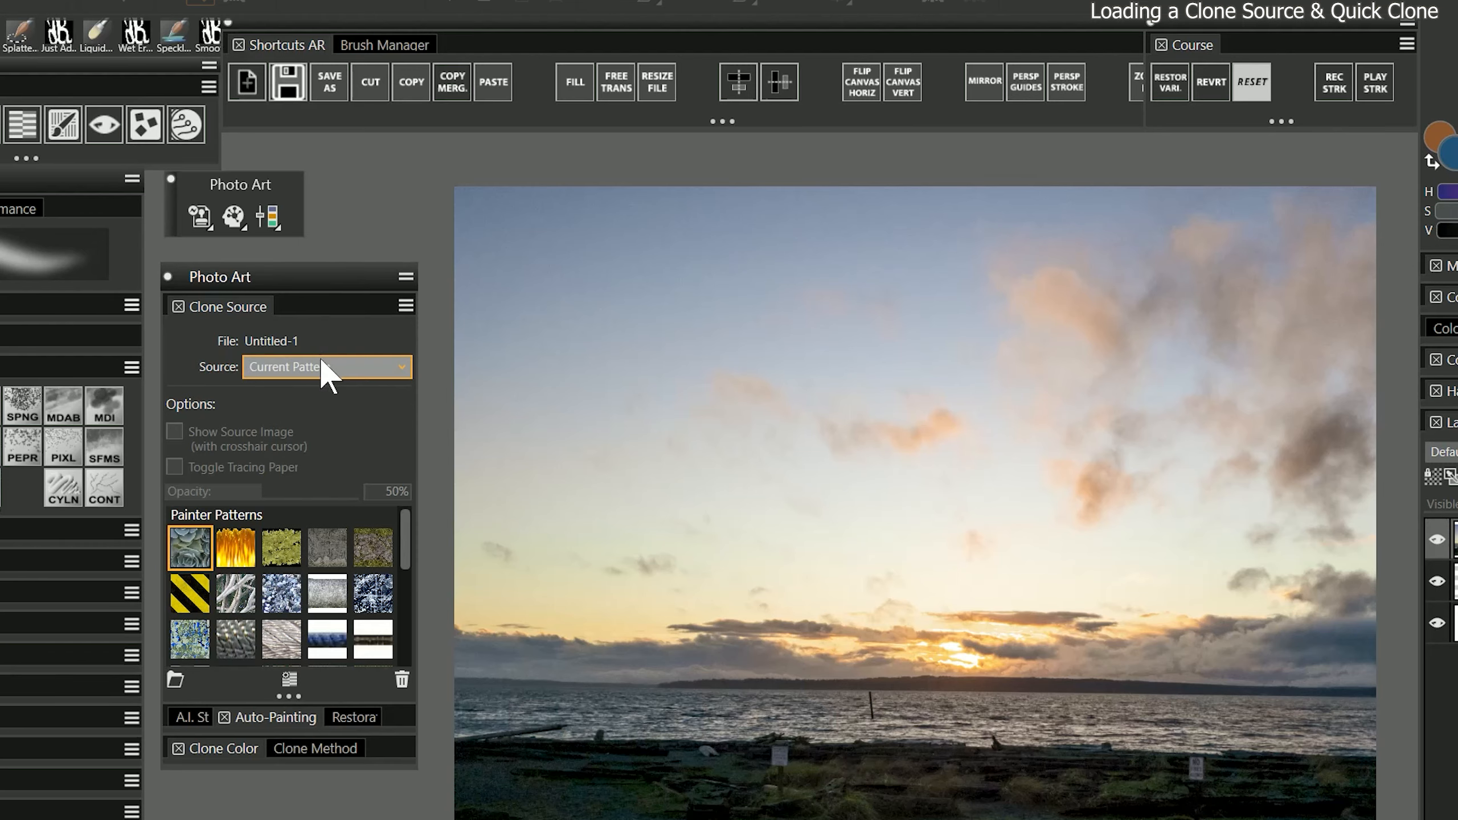
{"action": "left_click", "coordinate": [296, 367]}
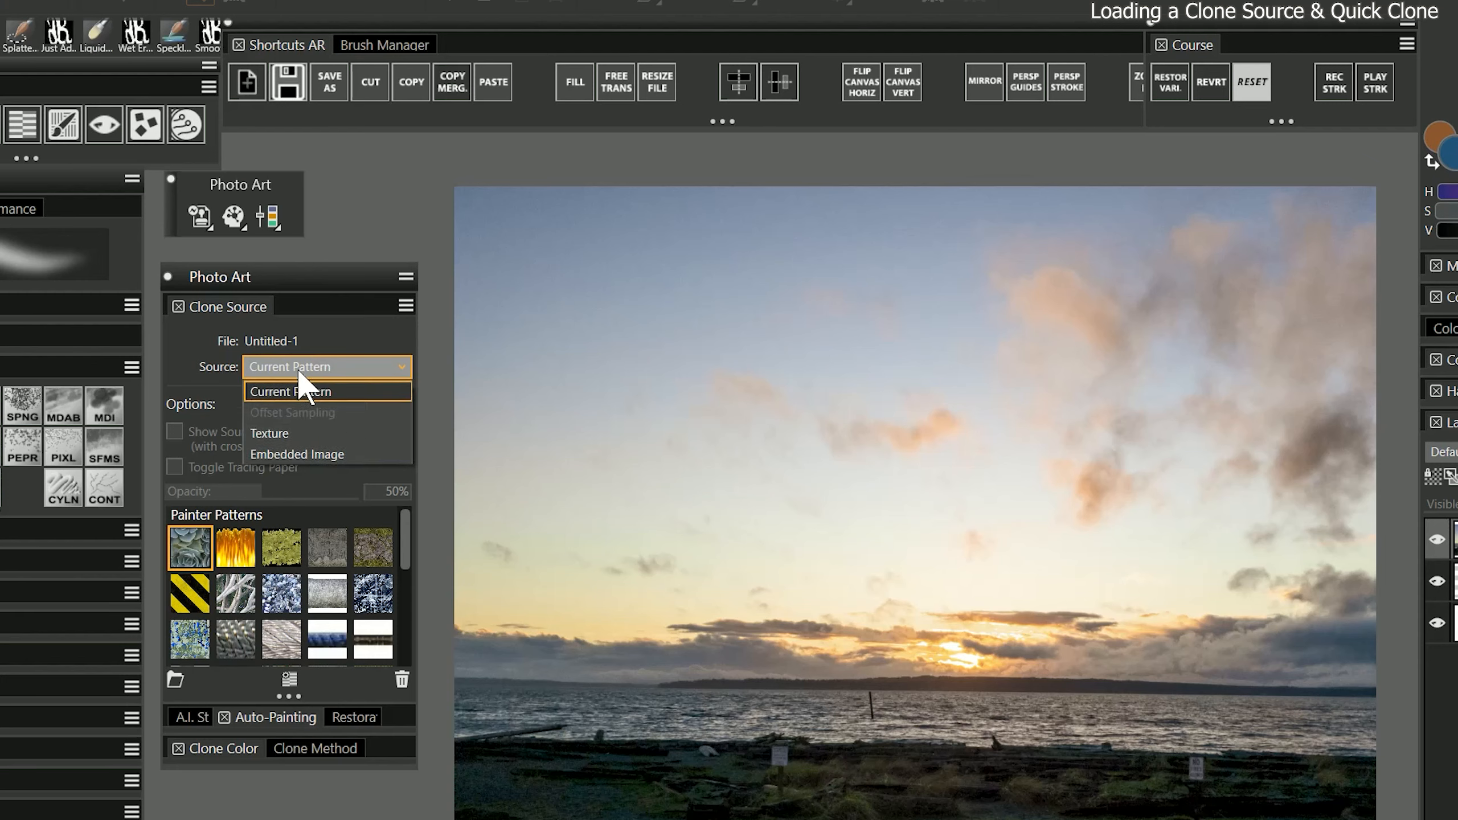
{"action": "left_click", "coordinate": [308, 454]}
{"action": "left_click", "coordinate": [721, 363]}
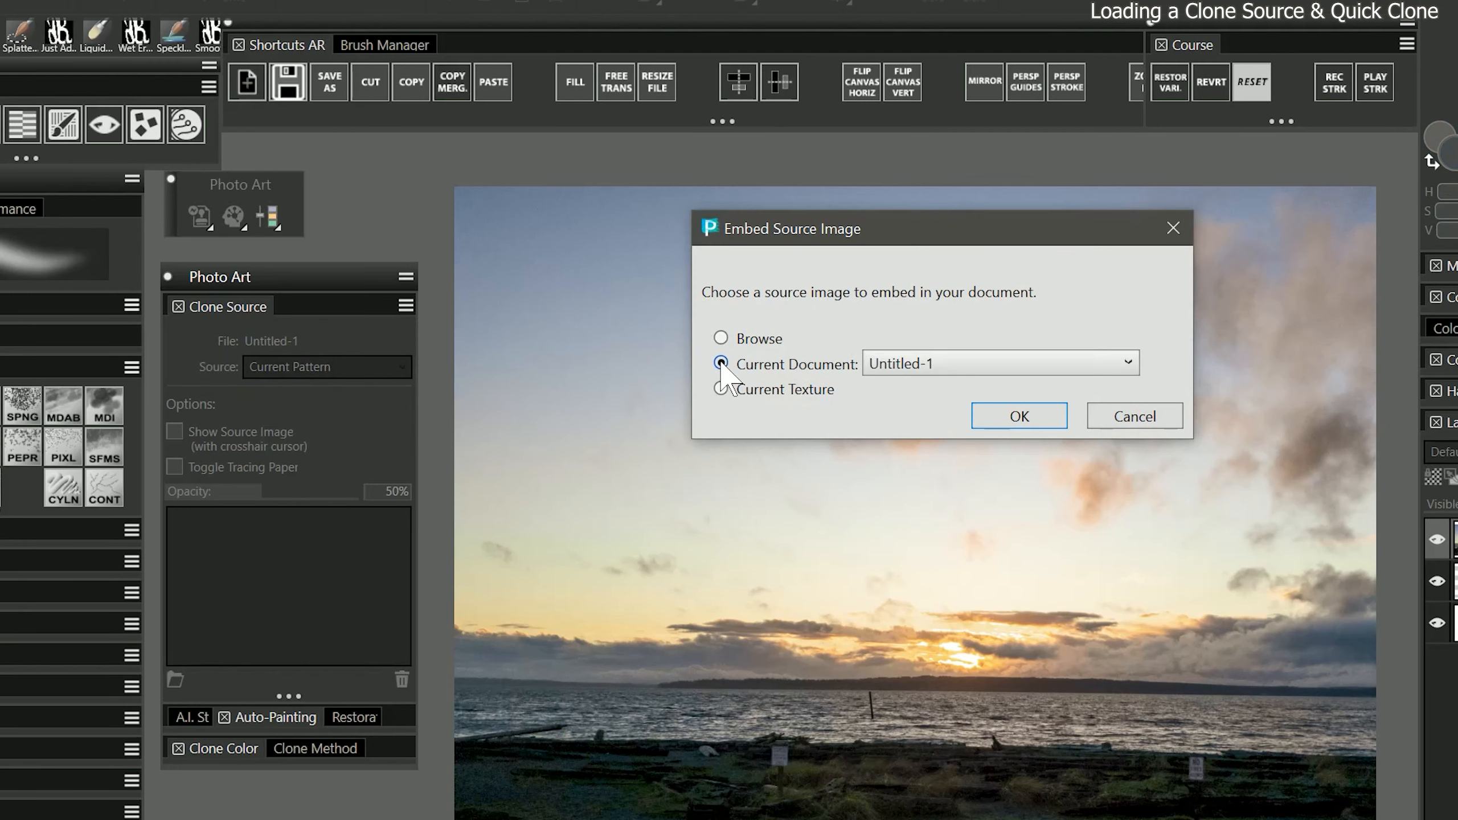
{"action": "left_click", "coordinate": [1020, 416]}
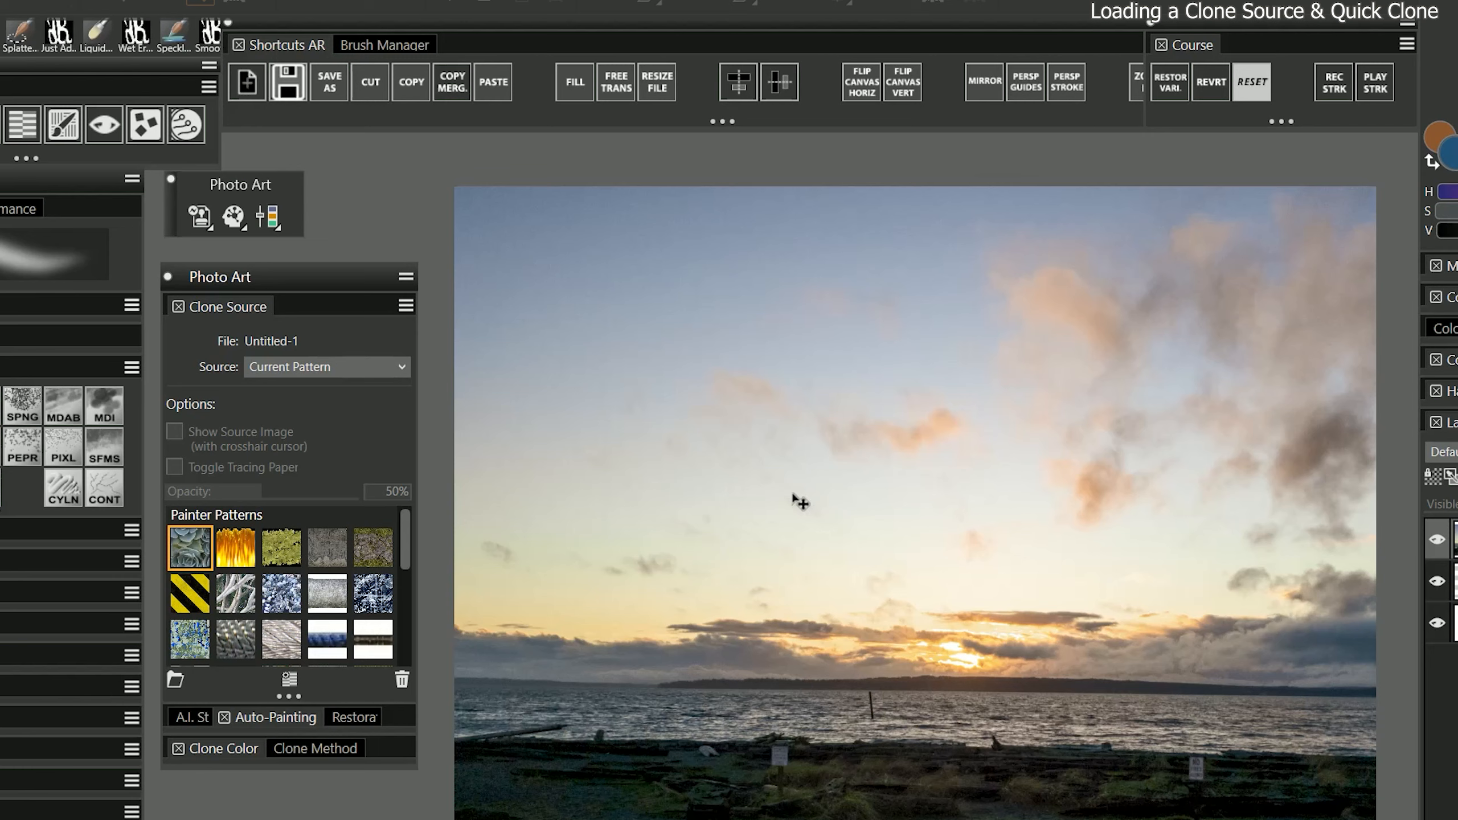
Create a Quick Clone of the photo, discarding changes to the original document, and toggle the tracing paper off and on
{"action": "left_click", "coordinate": [200, 214]}
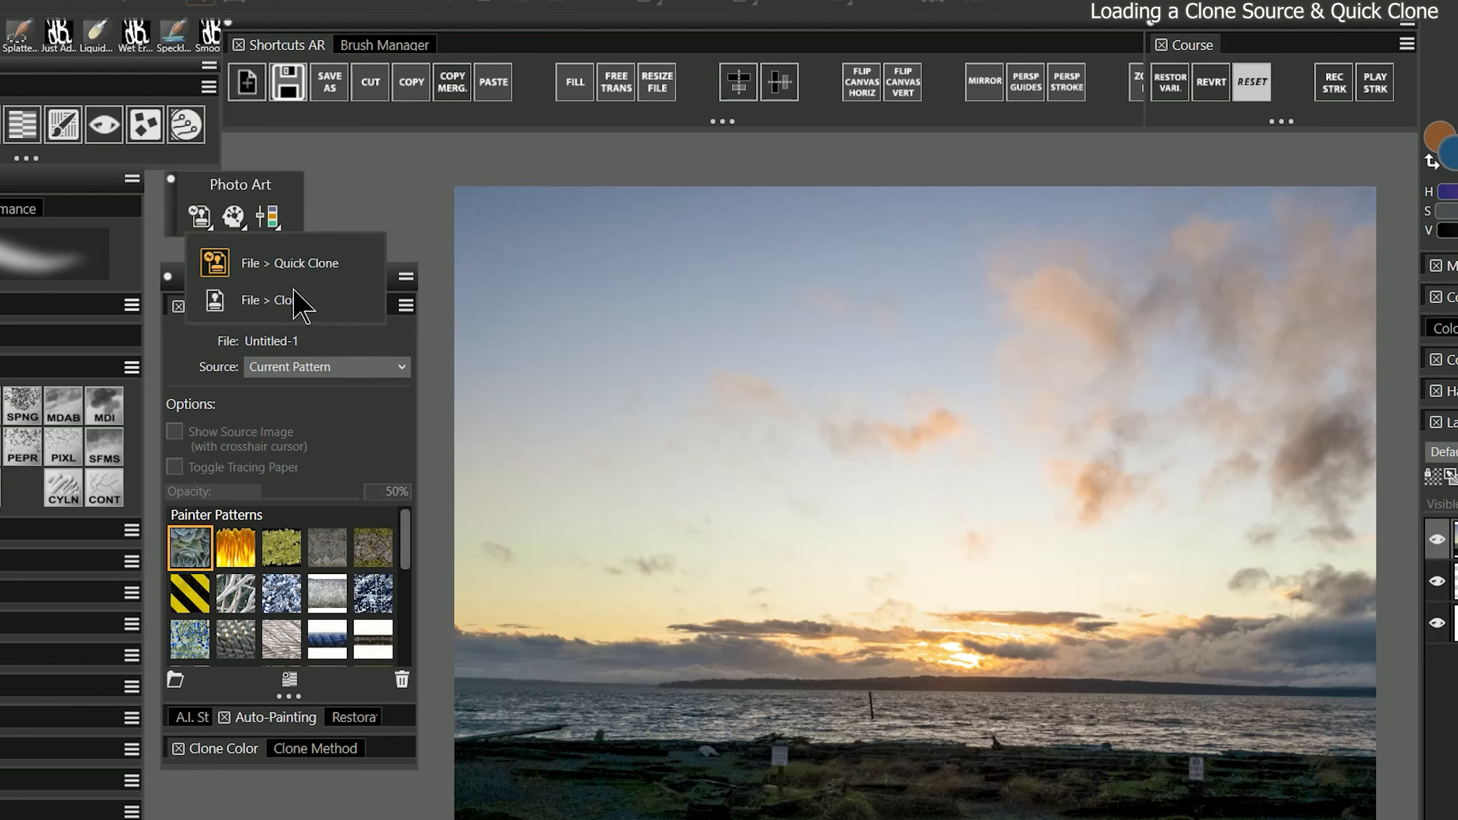
{"action": "left_click", "coordinate": [216, 270]}
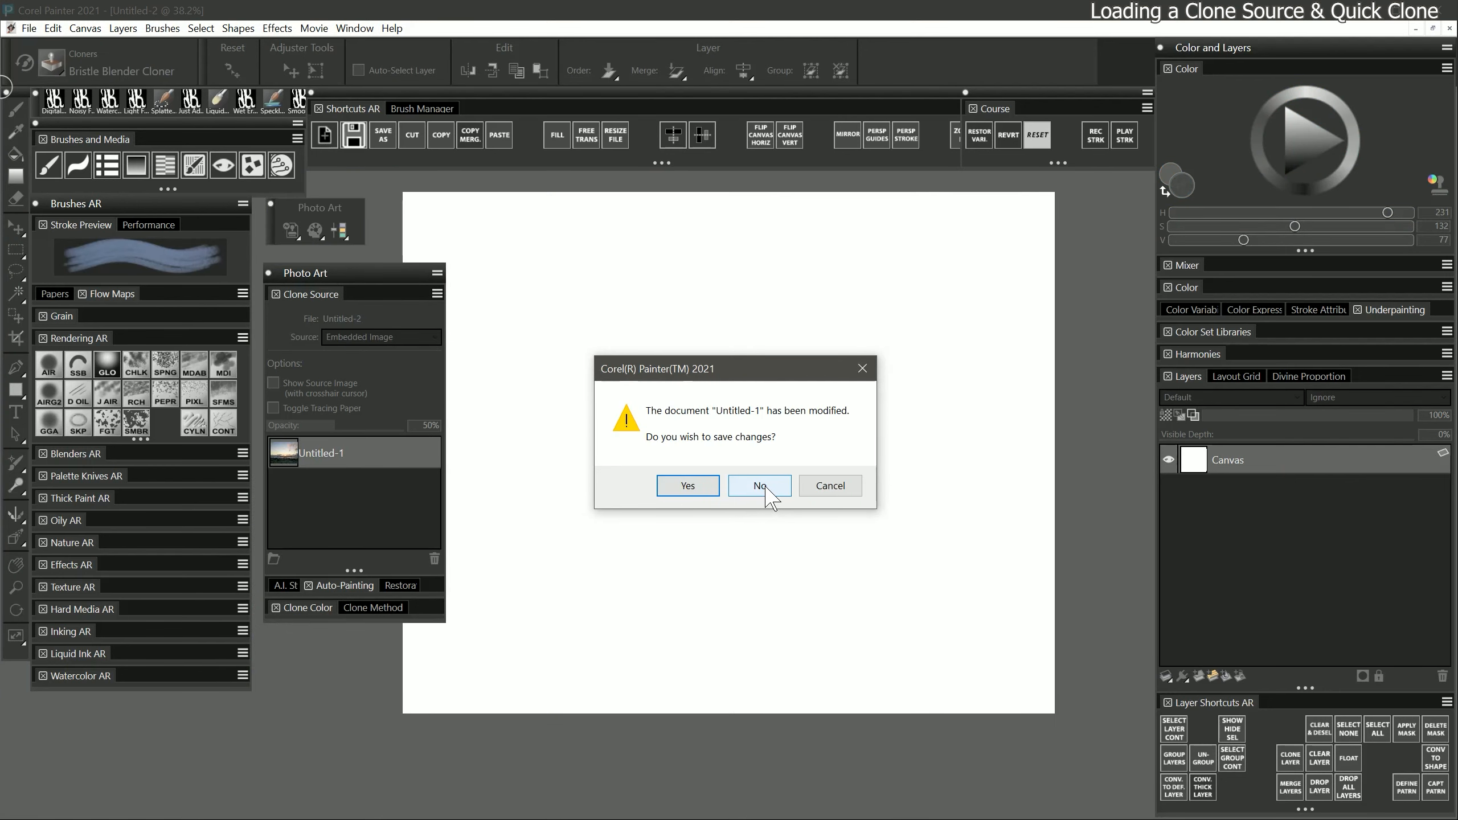
{"action": "left_click", "coordinate": [760, 485]}
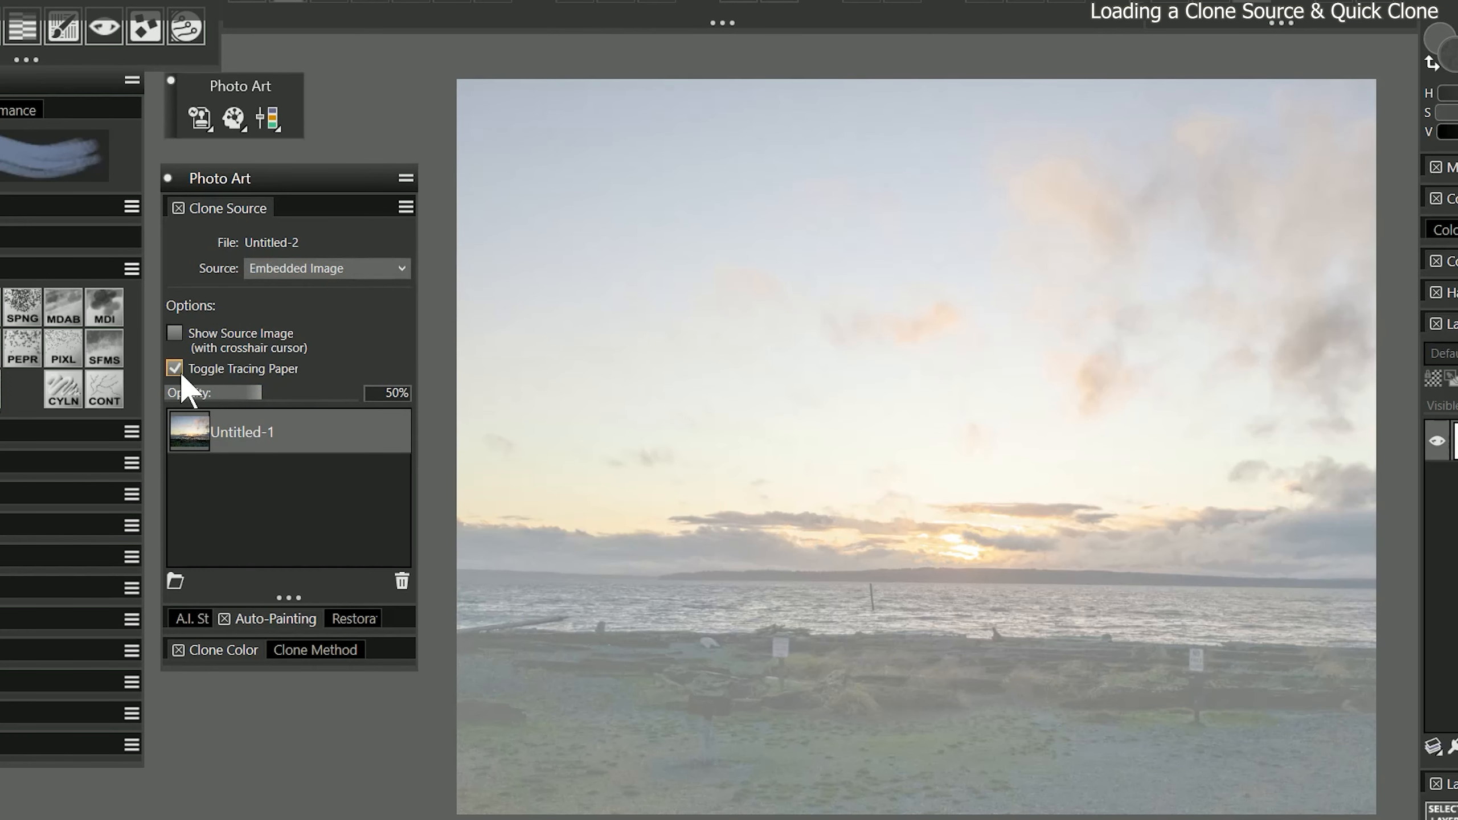
{"action": "left_click", "coordinate": [174, 368]}
{"action": "left_click", "coordinate": [174, 368]}
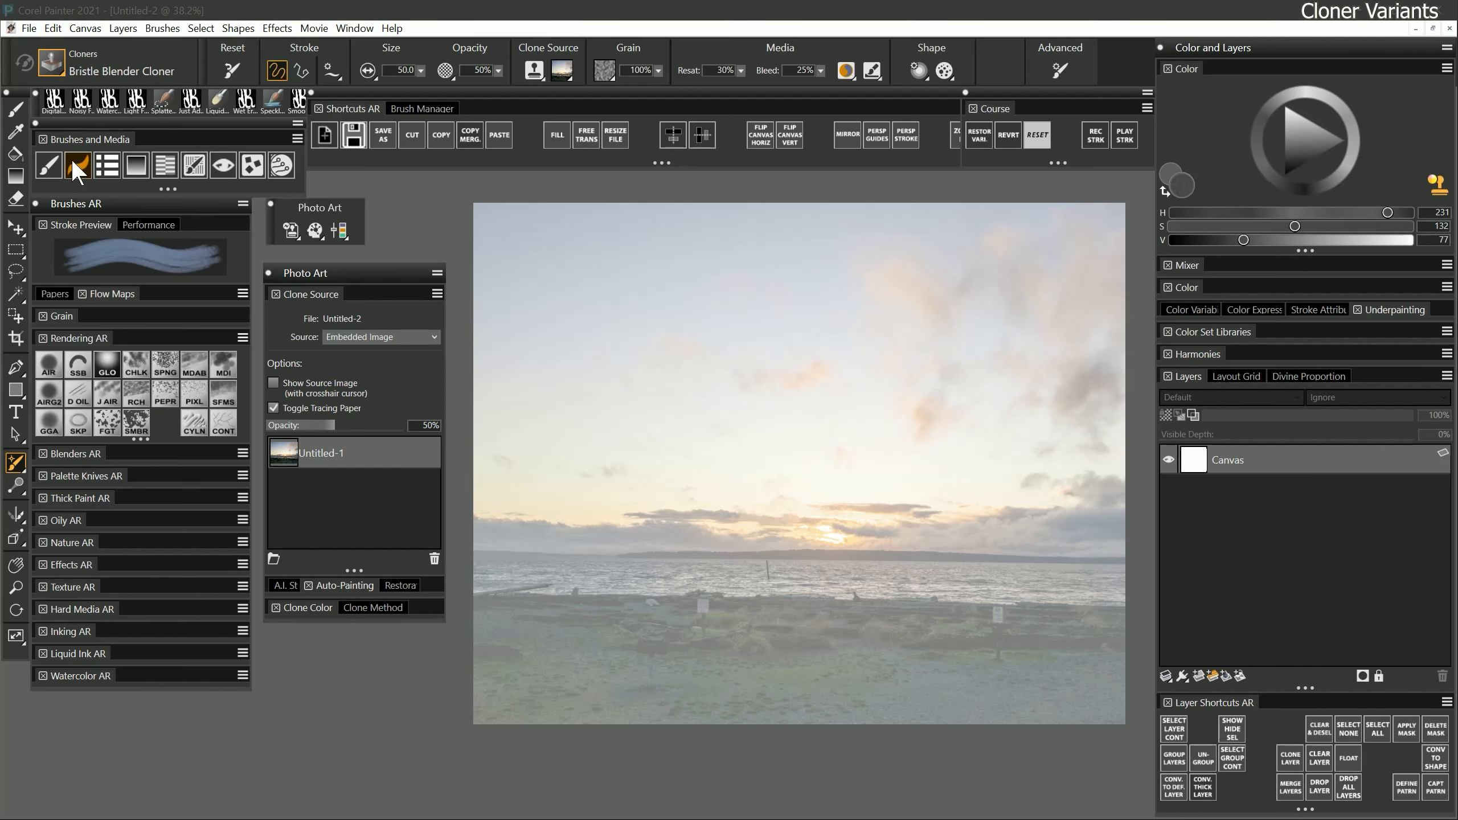
Browse the Cloners brush variants and paint strokes over the dark beach foreground with the Bristle Blender Cloner
{"action": "left_click", "coordinate": [105, 244]}
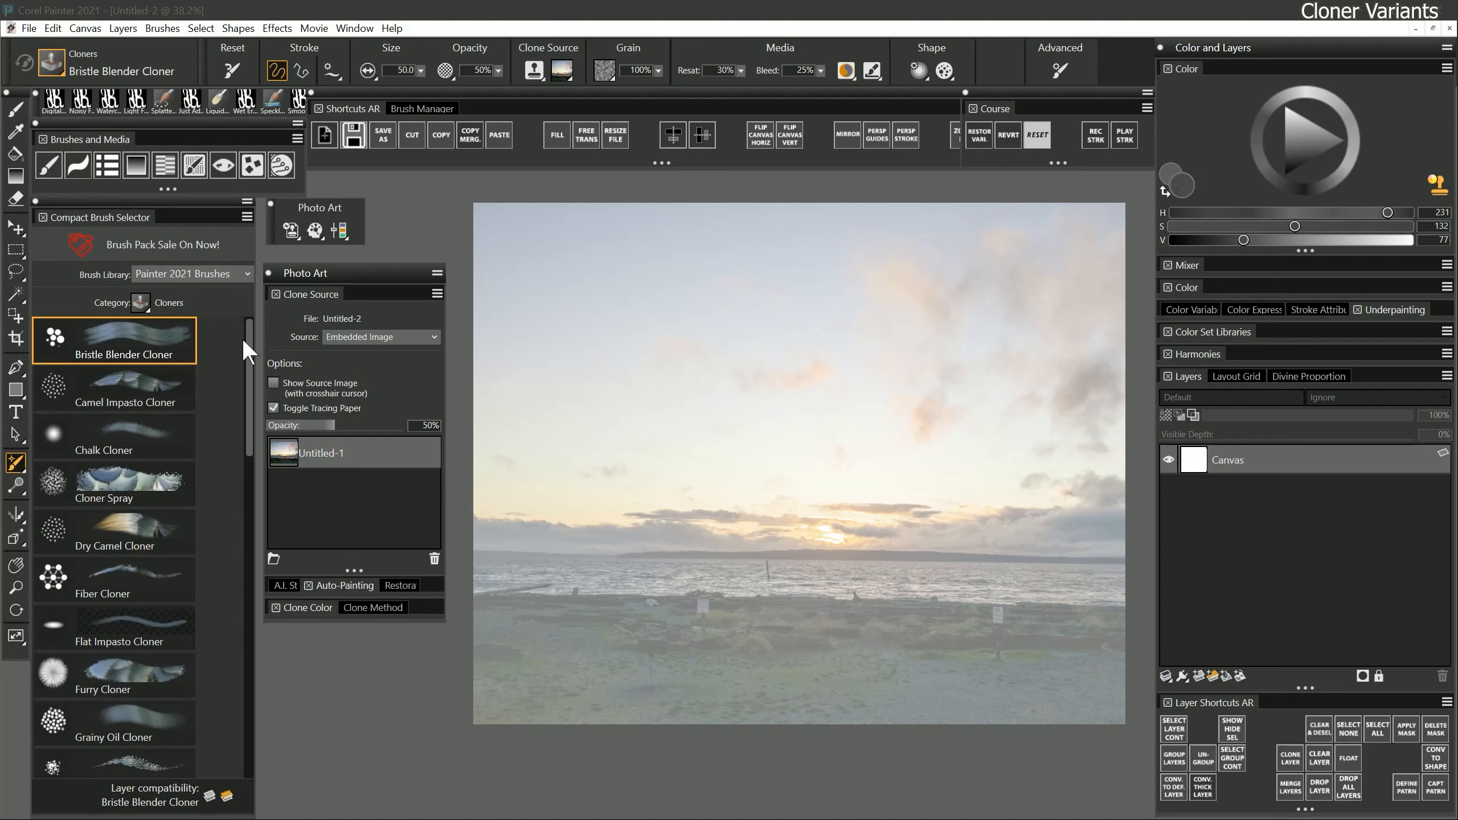
{"action": "left_click_drag", "start_coordinate": [246, 345], "coordinate": [253, 456]}
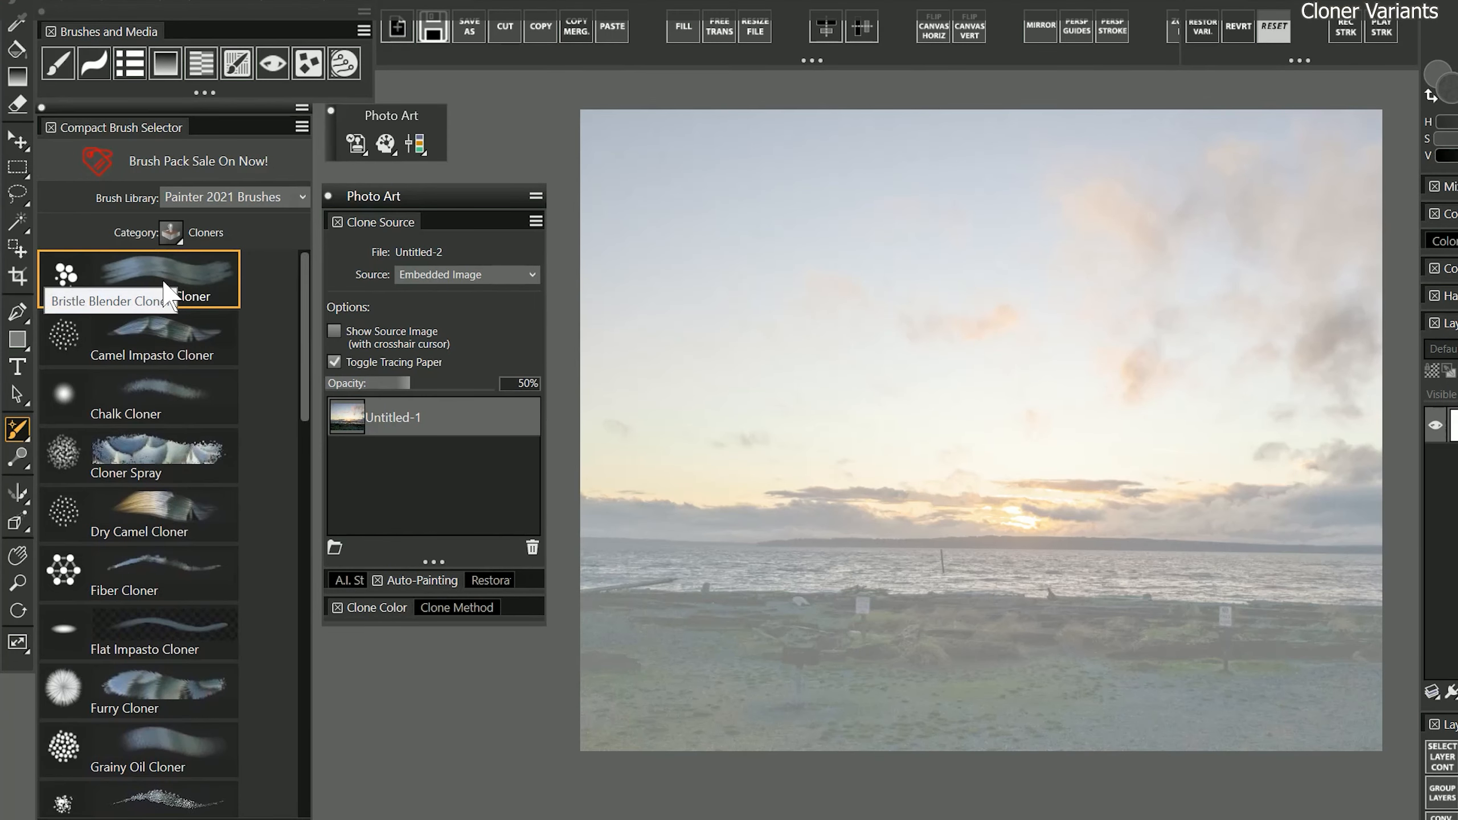
{"action": "mouse_move", "coordinate": [846, 650]}
{"action": "left_mouse_down"}
{"action": "mouse_move", "coordinate": [1003, 634]}
{"action": "mouse_move", "coordinate": [844, 666]}
{"action": "mouse_move", "coordinate": [1009, 677]}
{"action": "mouse_move", "coordinate": [993, 643]}
{"action": "mouse_move", "coordinate": [1119, 654]}
{"action": "left_mouse_up"}
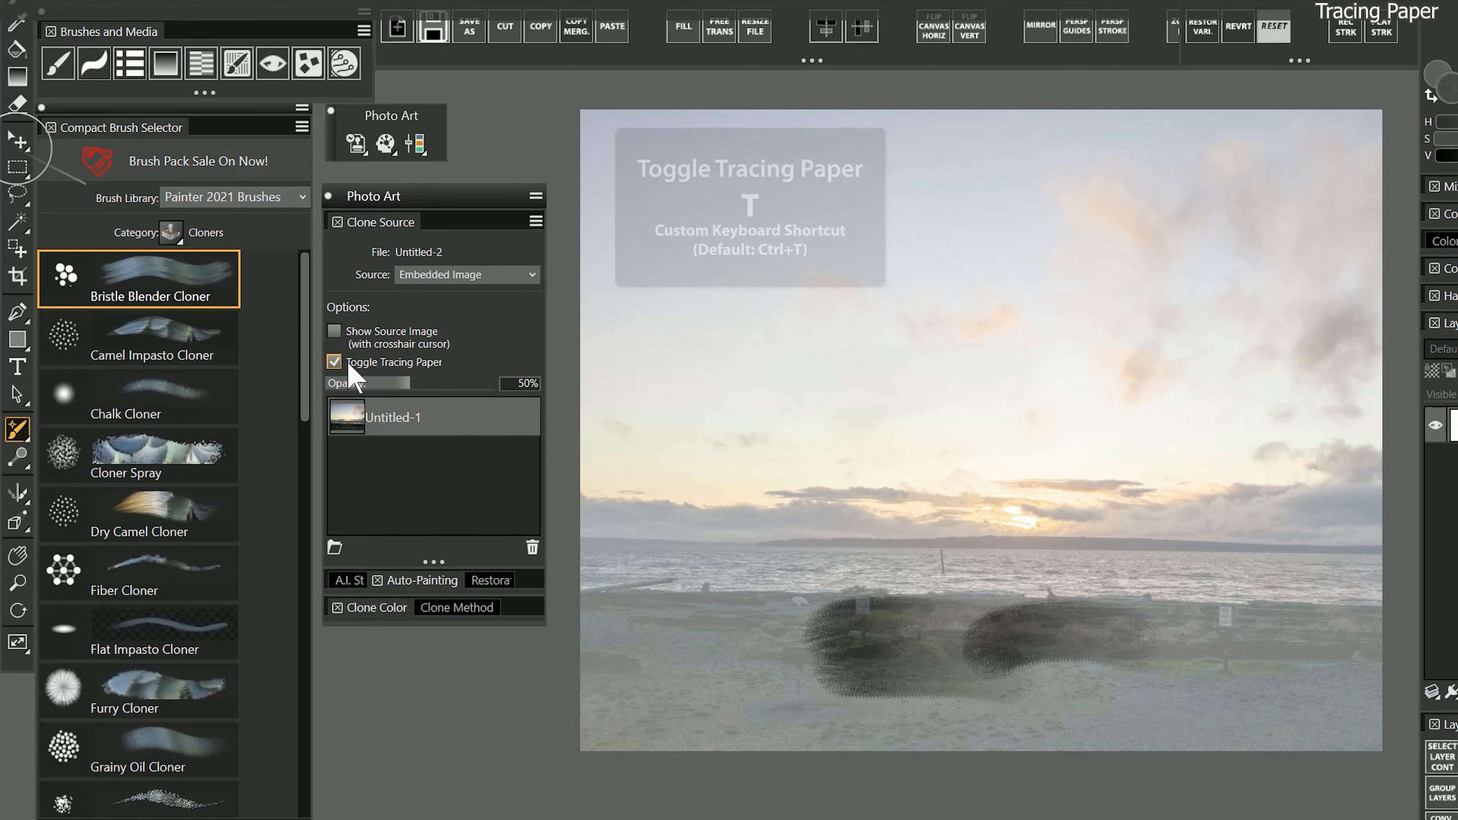
Toggle the tracing paper to compare the cloned strokes with the source, leaving it off
{"action": "key", "text": "t"}
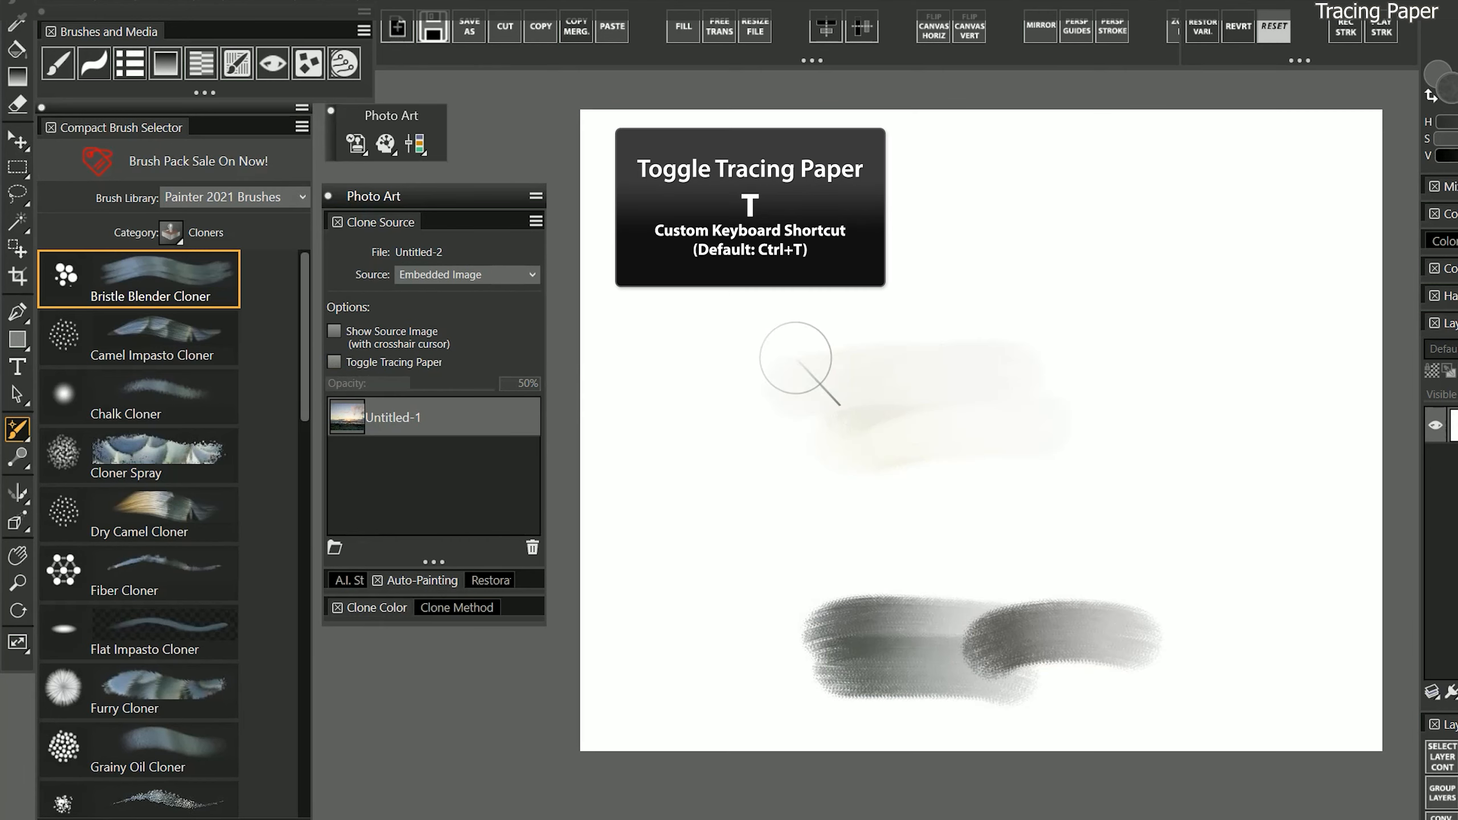
{"action": "key", "text": "t"}
{"action": "key", "text": "t"}
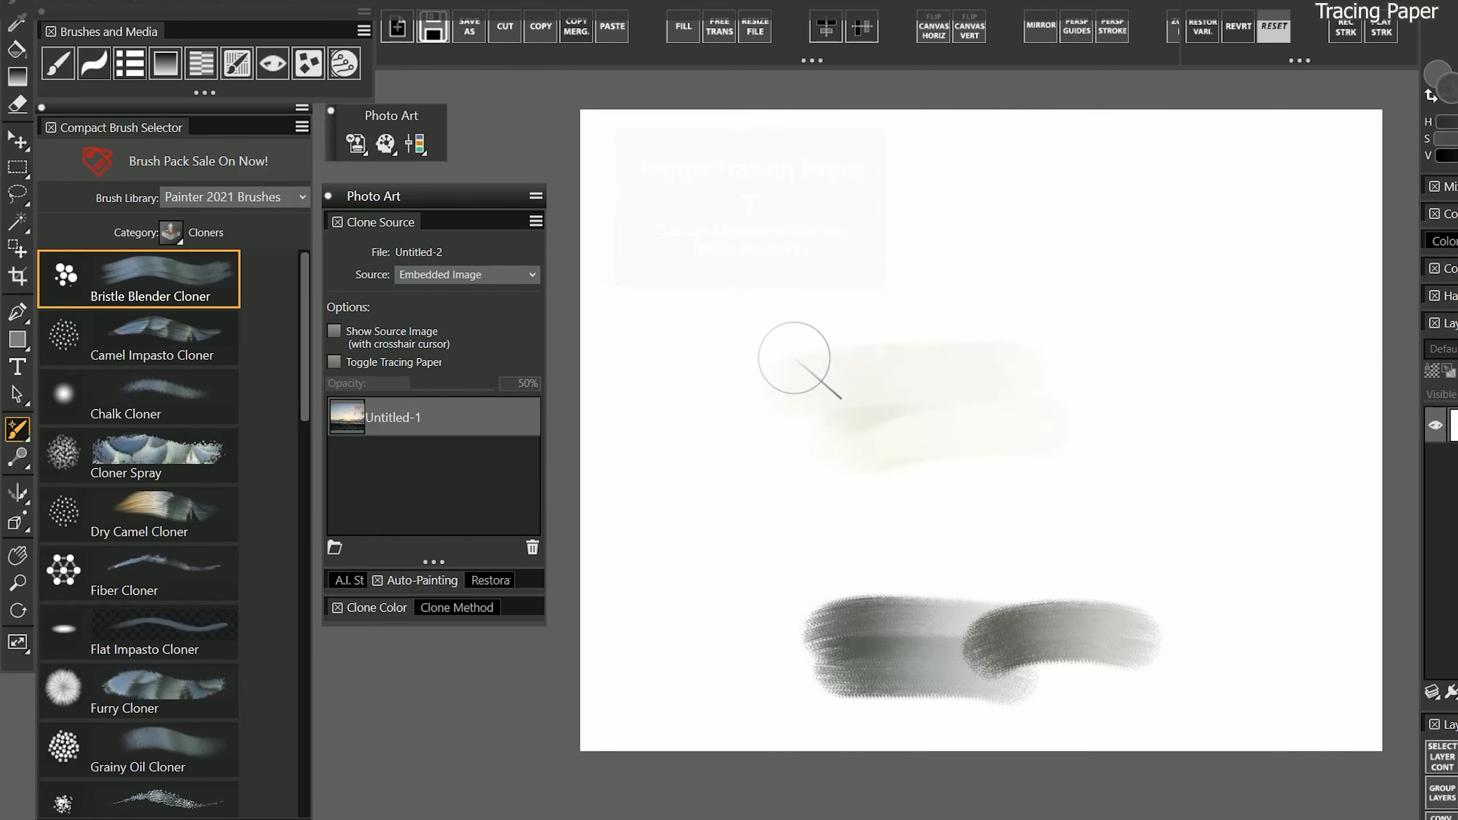
Switch on the tracing paper and extend the cloned Bristle Blender Cloner stroke along the dark shoreline
{"action": "key", "text": "t"}
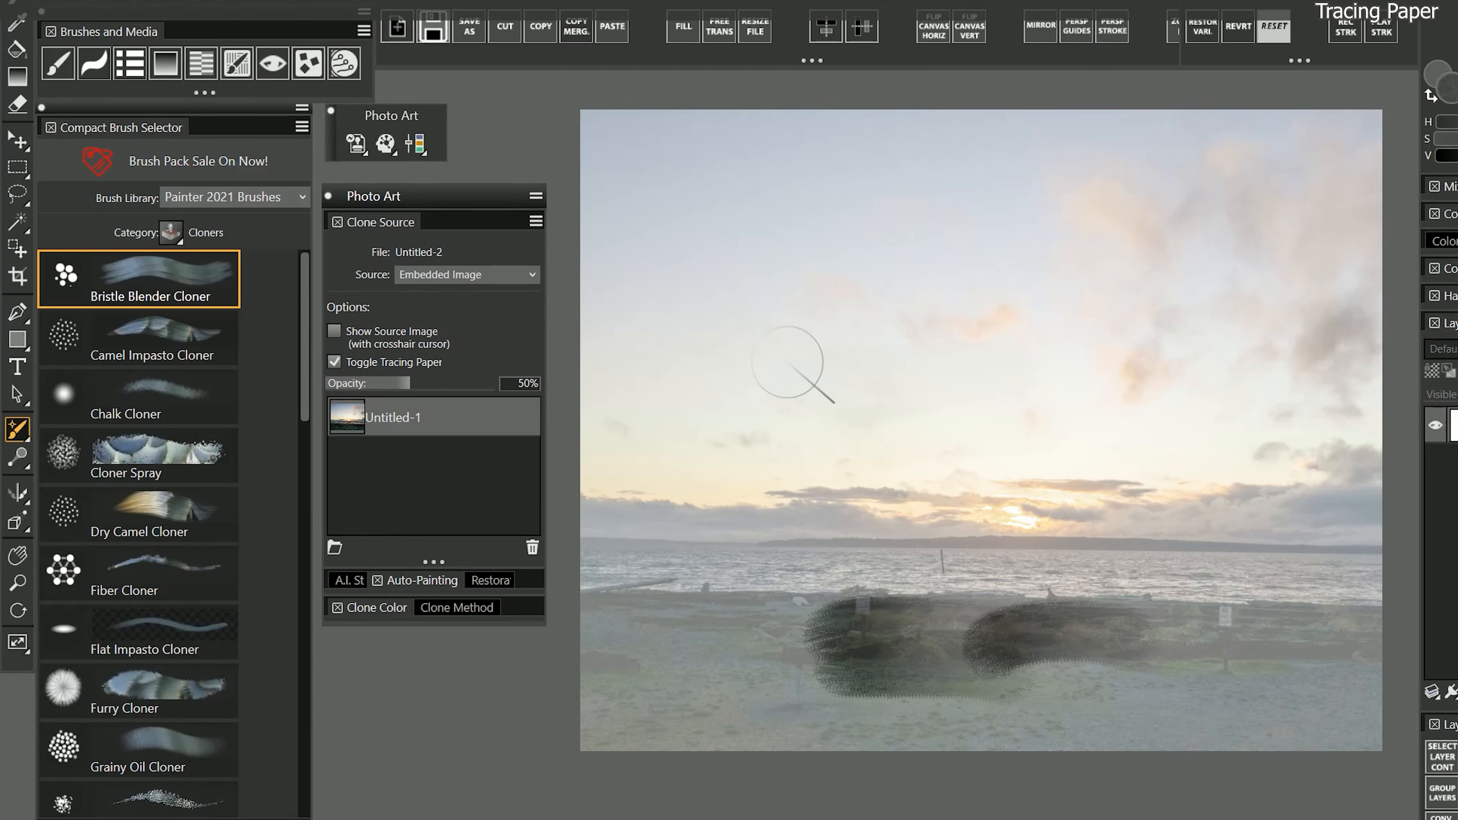
{"action": "left_click", "coordinate": [333, 361]}
{"action": "left_click", "coordinate": [335, 363]}
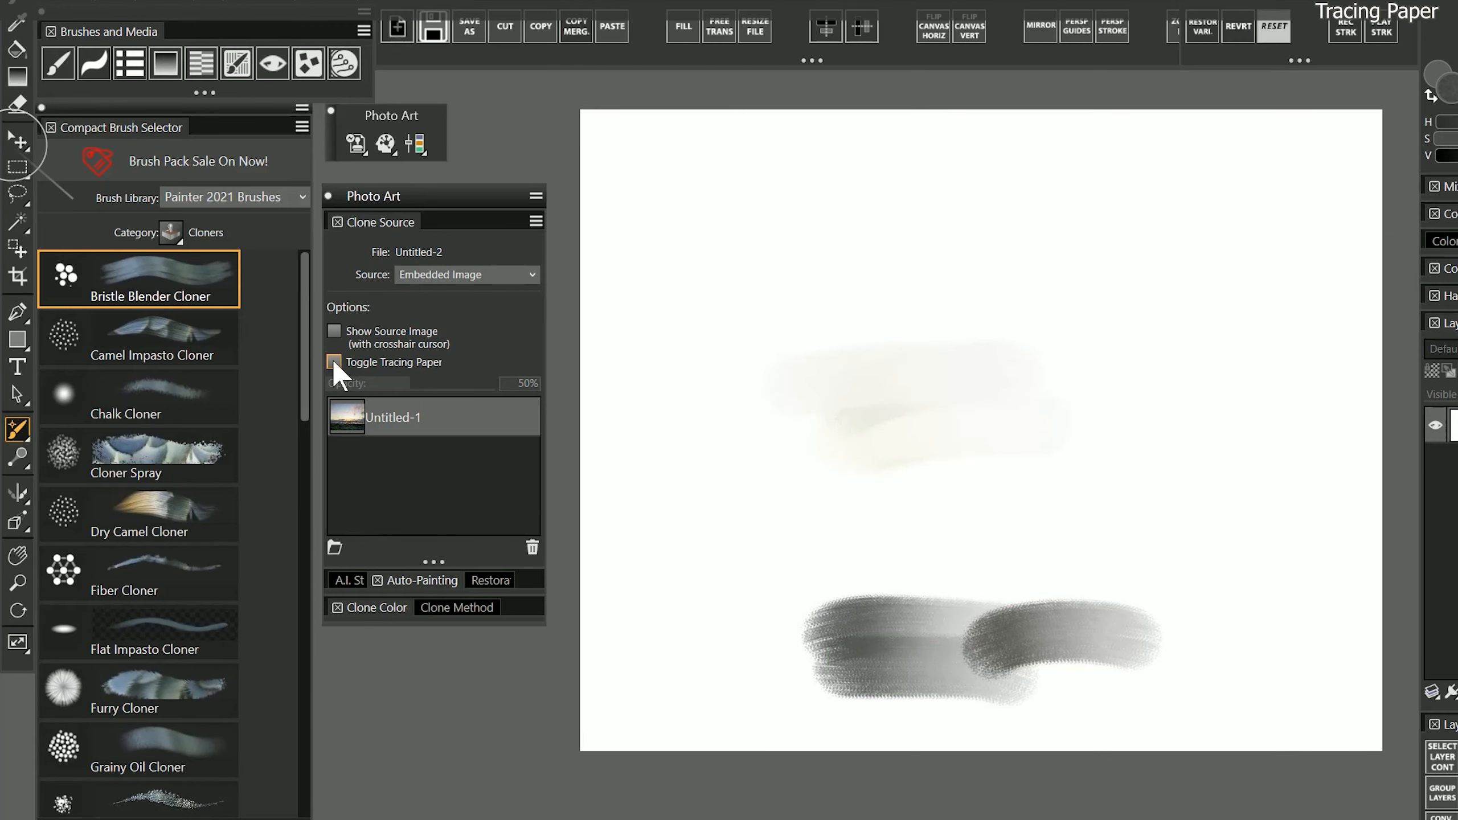
{"action": "left_click", "coordinate": [335, 363]}
{"action": "mouse_move", "coordinate": [947, 609]}
{"action": "left_mouse_down"}
{"action": "mouse_move", "coordinate": [907, 619]}
{"action": "mouse_move", "coordinate": [1291, 627]}
{"action": "left_mouse_up"}
Clone broad strokes across the water and the horizon clouds, toggling the tracing paper between strokes
{"action": "key", "text": "ctrl+t"}
{"action": "key", "text": "ctrl+t"}
{"action": "mouse_move", "coordinate": [947, 568]}
{"action": "left_mouse_down"}
{"action": "mouse_move", "coordinate": [1002, 569]}
{"action": "mouse_move", "coordinate": [602, 563]}
{"action": "left_mouse_up"}
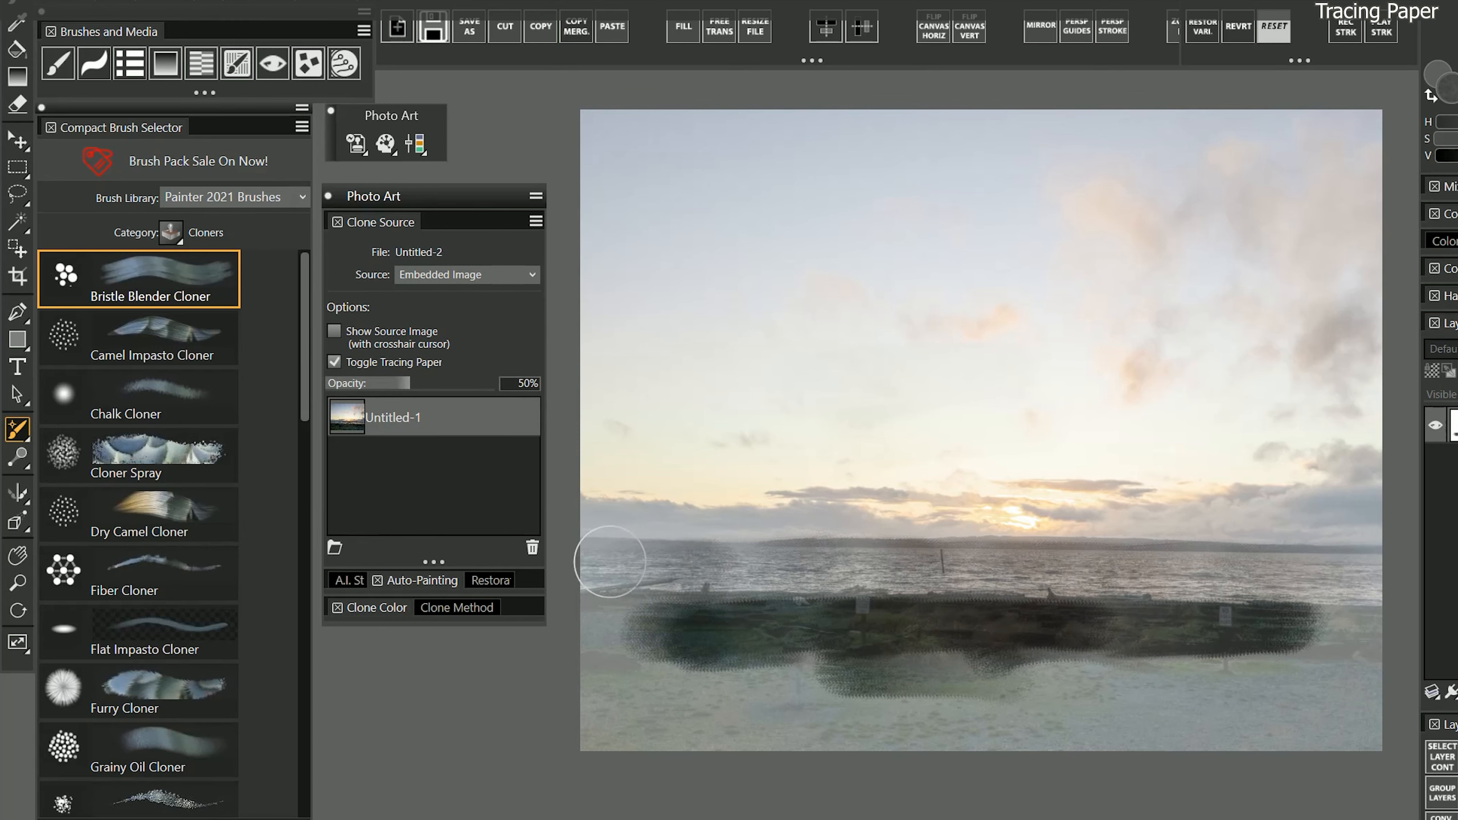
{"action": "key", "text": "ctrl+t"}
{"action": "left_click_drag", "start_coordinate": [918, 514], "coordinate": [1386, 509]}
{"action": "left_click_drag", "start_coordinate": [861, 516], "coordinate": [608, 517]}
{"action": "key", "text": "ctrl+t"}
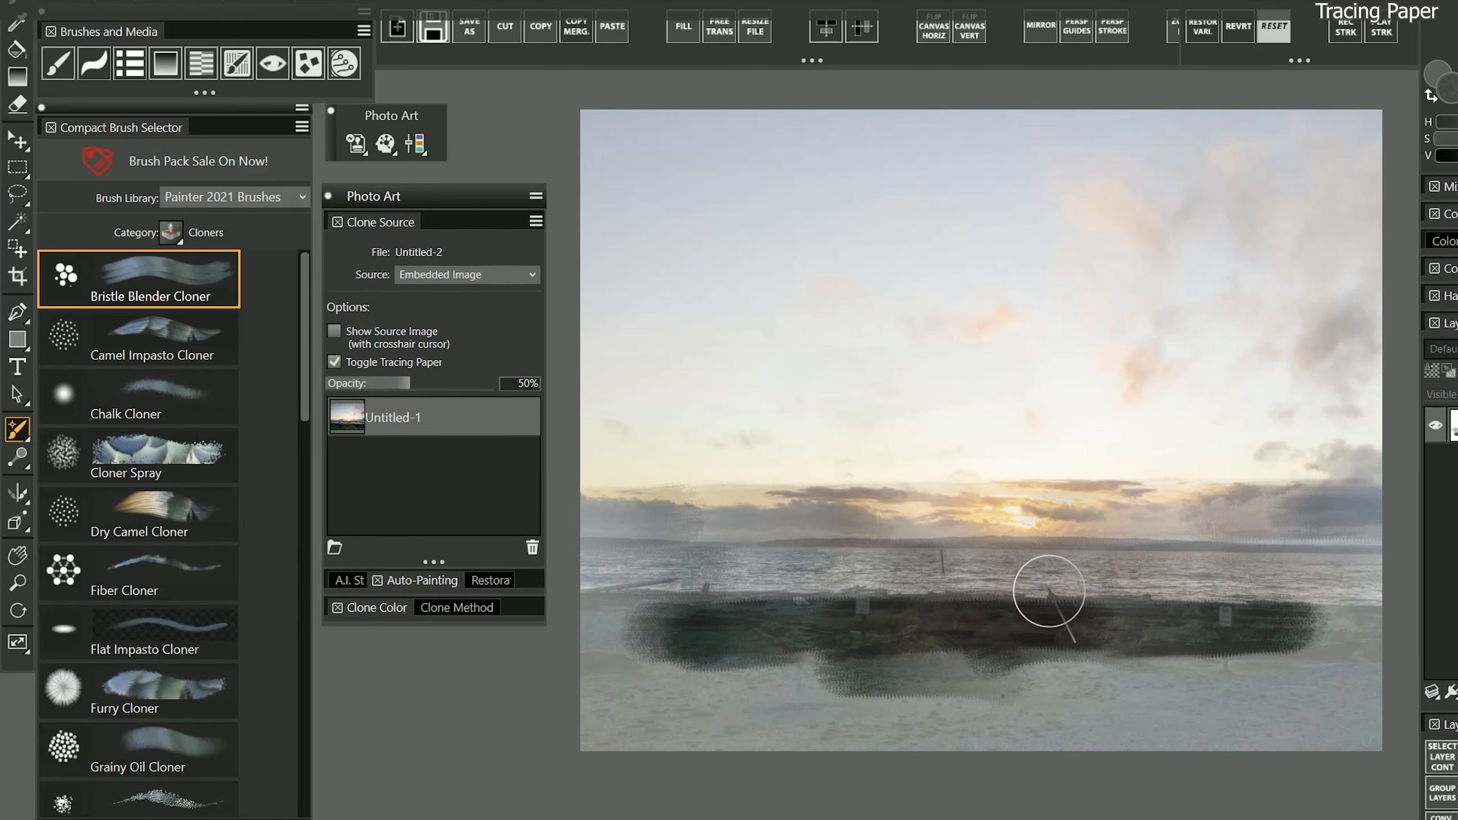
Set the tracing paper opacity to 75% and clone strokes over the upper sky, pink cloud and sunset clouds
{"action": "left_click", "coordinate": [351, 383]}
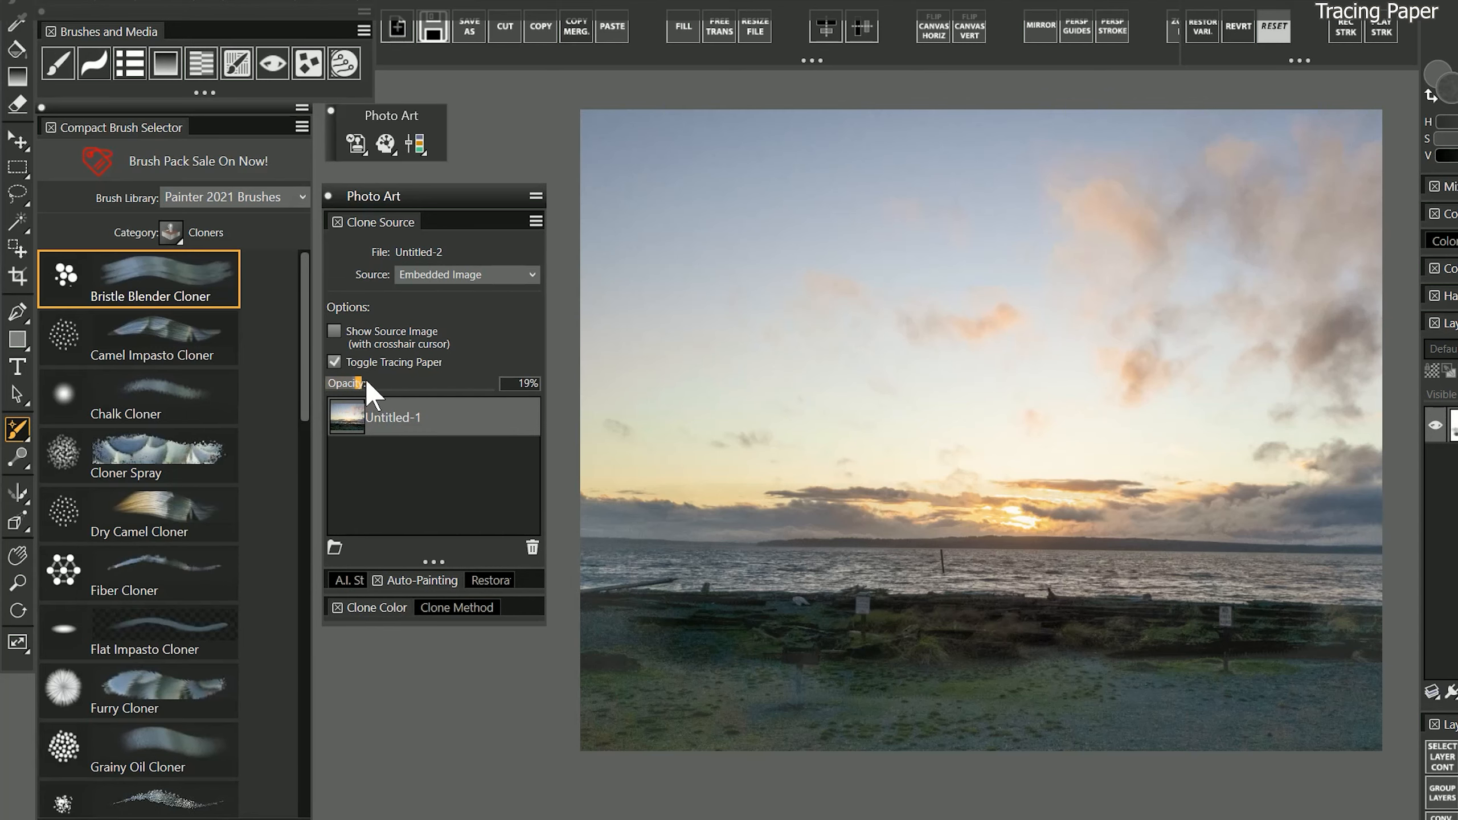
{"action": "left_click_drag", "start_coordinate": [366, 383], "coordinate": [452, 383]}
{"action": "mouse_move", "coordinate": [815, 146]}
{"action": "left_mouse_down"}
{"action": "mouse_move", "coordinate": [901, 129]}
{"action": "mouse_move", "coordinate": [909, 152]}
{"action": "mouse_move", "coordinate": [933, 132]}
{"action": "mouse_move", "coordinate": [926, 155]}
{"action": "mouse_move", "coordinate": [988, 227]}
{"action": "left_mouse_up"}
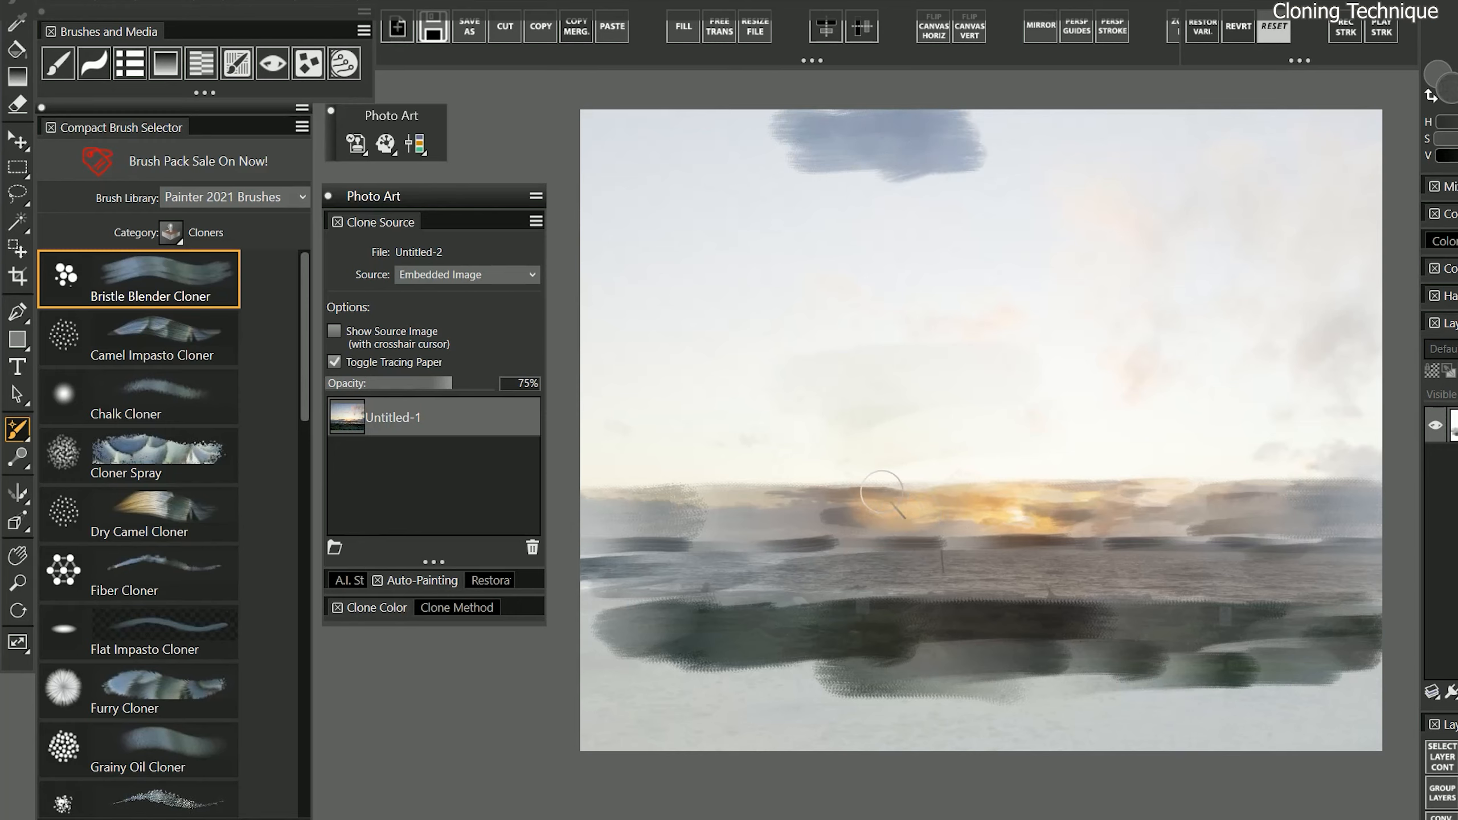
{"action": "mouse_move", "coordinate": [882, 492]}
{"action": "left_mouse_down"}
{"action": "mouse_move", "coordinate": [965, 470]}
{"action": "mouse_move", "coordinate": [1085, 484]}
{"action": "left_mouse_up"}
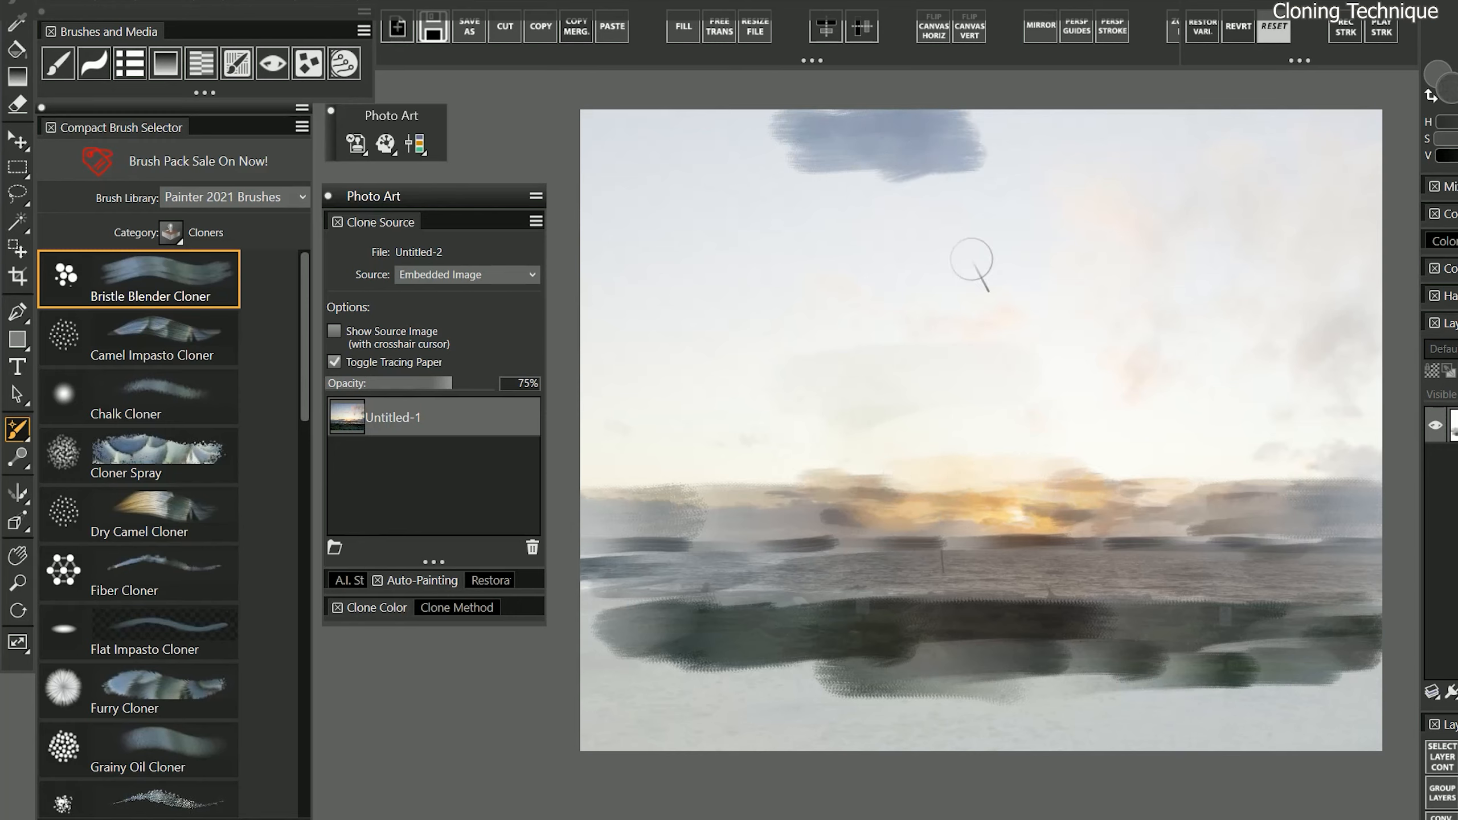
{"action": "mouse_move", "coordinate": [971, 260]}
{"action": "left_mouse_down"}
{"action": "mouse_move", "coordinate": [1026, 149]}
{"action": "mouse_move", "coordinate": [1058, 231]}
{"action": "mouse_move", "coordinate": [1013, 170]}
{"action": "mouse_move", "coordinate": [1096, 204]}
{"action": "mouse_move", "coordinate": [1062, 148]}
{"action": "mouse_move", "coordinate": [1109, 167]}
{"action": "mouse_move", "coordinate": [1069, 184]}
{"action": "mouse_move", "coordinate": [1109, 209]}
{"action": "mouse_move", "coordinate": [1079, 185]}
{"action": "mouse_move", "coordinate": [1112, 179]}
{"action": "mouse_move", "coordinate": [1125, 207]}
{"action": "mouse_move", "coordinate": [1153, 181]}
{"action": "mouse_move", "coordinate": [1148, 209]}
{"action": "mouse_move", "coordinate": [1143, 227]}
{"action": "mouse_move", "coordinate": [1042, 234]}
{"action": "mouse_move", "coordinate": [1162, 280]}
{"action": "left_mouse_up"}
{"action": "left_click_drag", "start_coordinate": [1161, 279], "coordinate": [1160, 263]}
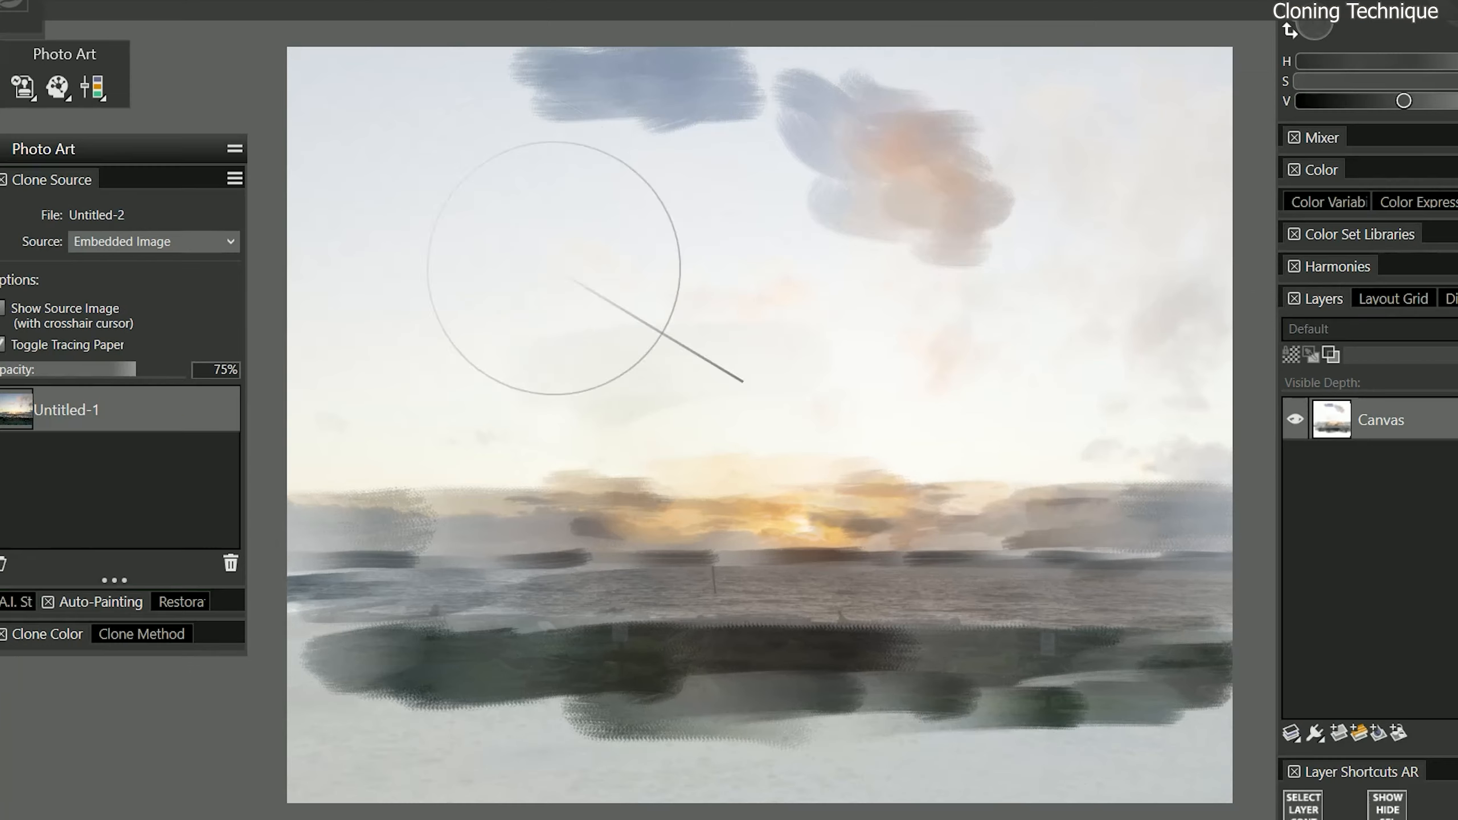
{"action": "mouse_move", "coordinate": [385, 149]}
{"action": "left_mouse_down"}
{"action": "mouse_move", "coordinate": [348, 207]}
{"action": "mouse_move", "coordinate": [508, 367]}
{"action": "mouse_move", "coordinate": [711, 174]}
{"action": "mouse_move", "coordinate": [1041, 195]}
{"action": "mouse_move", "coordinate": [763, 442]}
{"action": "mouse_move", "coordinate": [1234, 328]}
{"action": "mouse_move", "coordinate": [402, 517]}
{"action": "mouse_move", "coordinate": [368, 609]}
{"action": "mouse_move", "coordinate": [431, 714]}
{"action": "mouse_move", "coordinate": [846, 743]}
{"action": "mouse_move", "coordinate": [1191, 687]}
{"action": "mouse_move", "coordinate": [1106, 730]}
{"action": "mouse_move", "coordinate": [609, 804]}
{"action": "mouse_move", "coordinate": [742, 781]}
{"action": "mouse_move", "coordinate": [1016, 677]}
{"action": "mouse_move", "coordinate": [569, 661]}
{"action": "mouse_move", "coordinate": [353, 583]}
{"action": "mouse_move", "coordinate": [1028, 587]}
{"action": "mouse_move", "coordinate": [771, 544]}
{"action": "mouse_move", "coordinate": [344, 505]}
{"action": "mouse_move", "coordinate": [1154, 425]}
{"action": "mouse_move", "coordinate": [1157, 86]}
{"action": "mouse_move", "coordinate": [813, 49]}
{"action": "mouse_move", "coordinate": [1123, 131]}
{"action": "mouse_move", "coordinate": [441, 223]}
{"action": "left_mouse_up"}
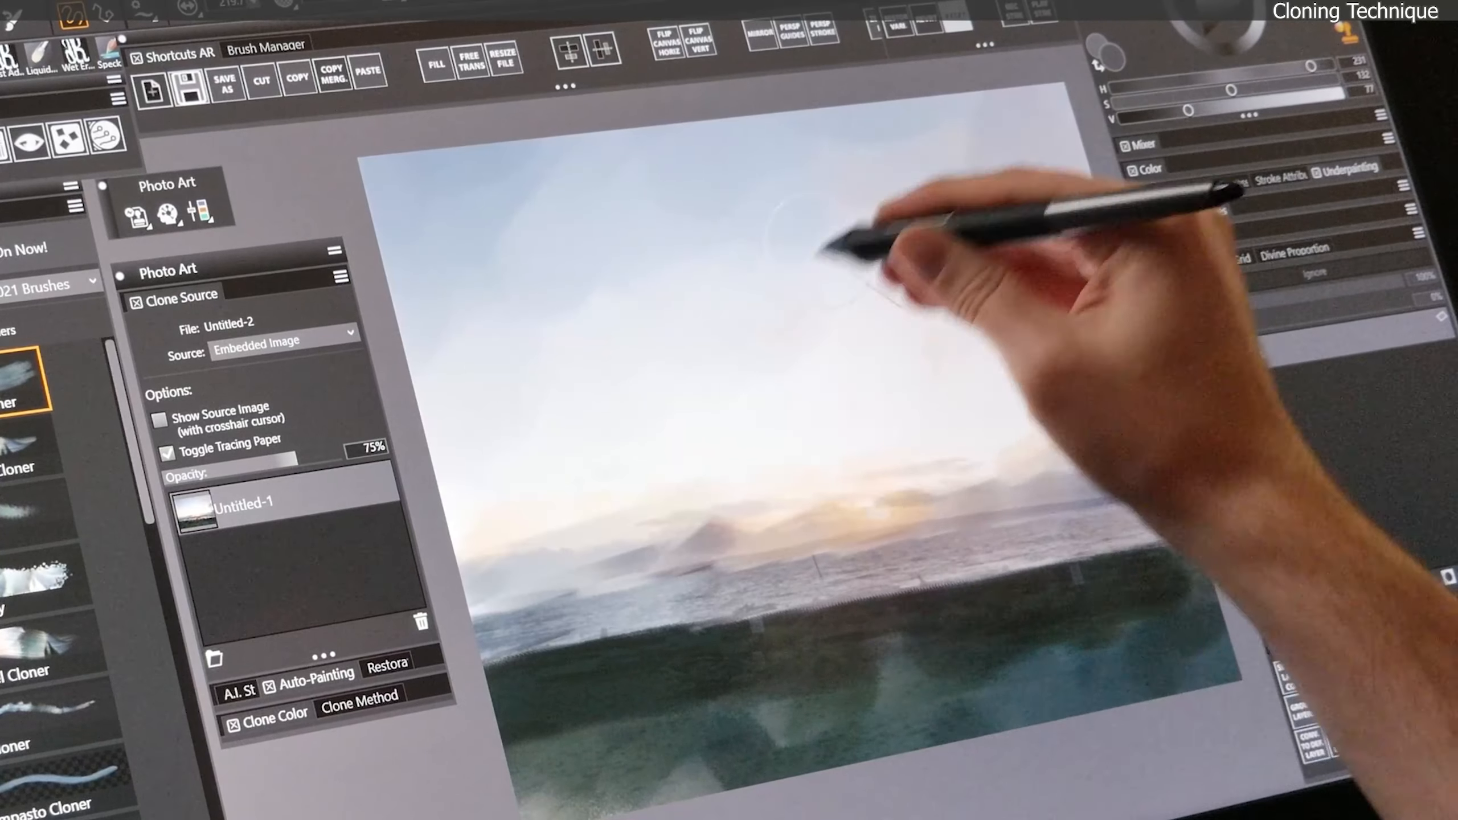
Refine the clone's sky, horizon clouds and shoreline with more cloner strokes, toggling the tracing paper to compare with the source
{"action": "key", "text": "ctrl+t"}
{"action": "key", "text": "ctrl+t"}
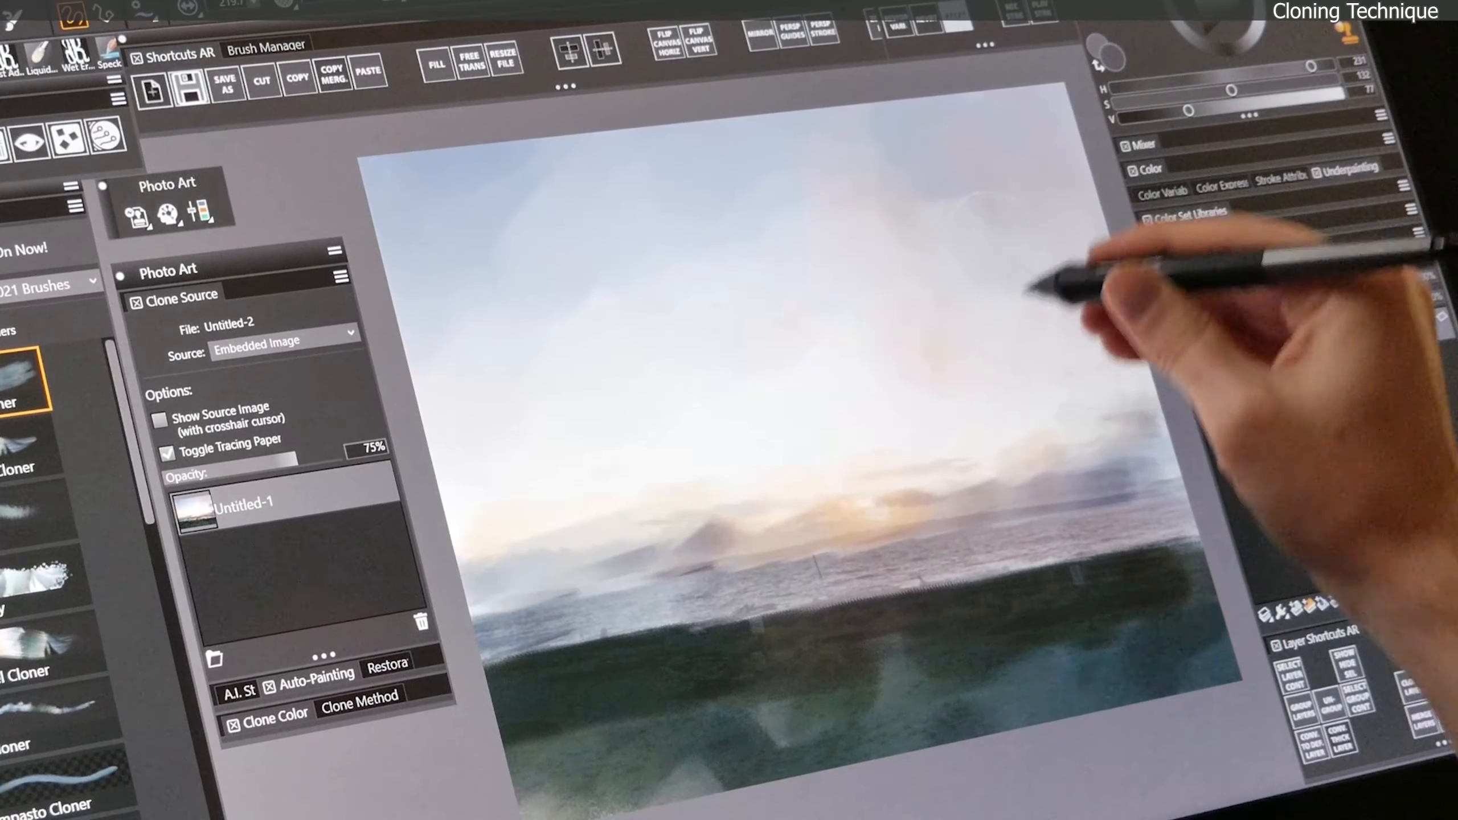
{"action": "key", "text": "ctrl+t"}
{"action": "left_click_drag", "start_coordinate": [1124, 445], "coordinate": [1073, 464]}
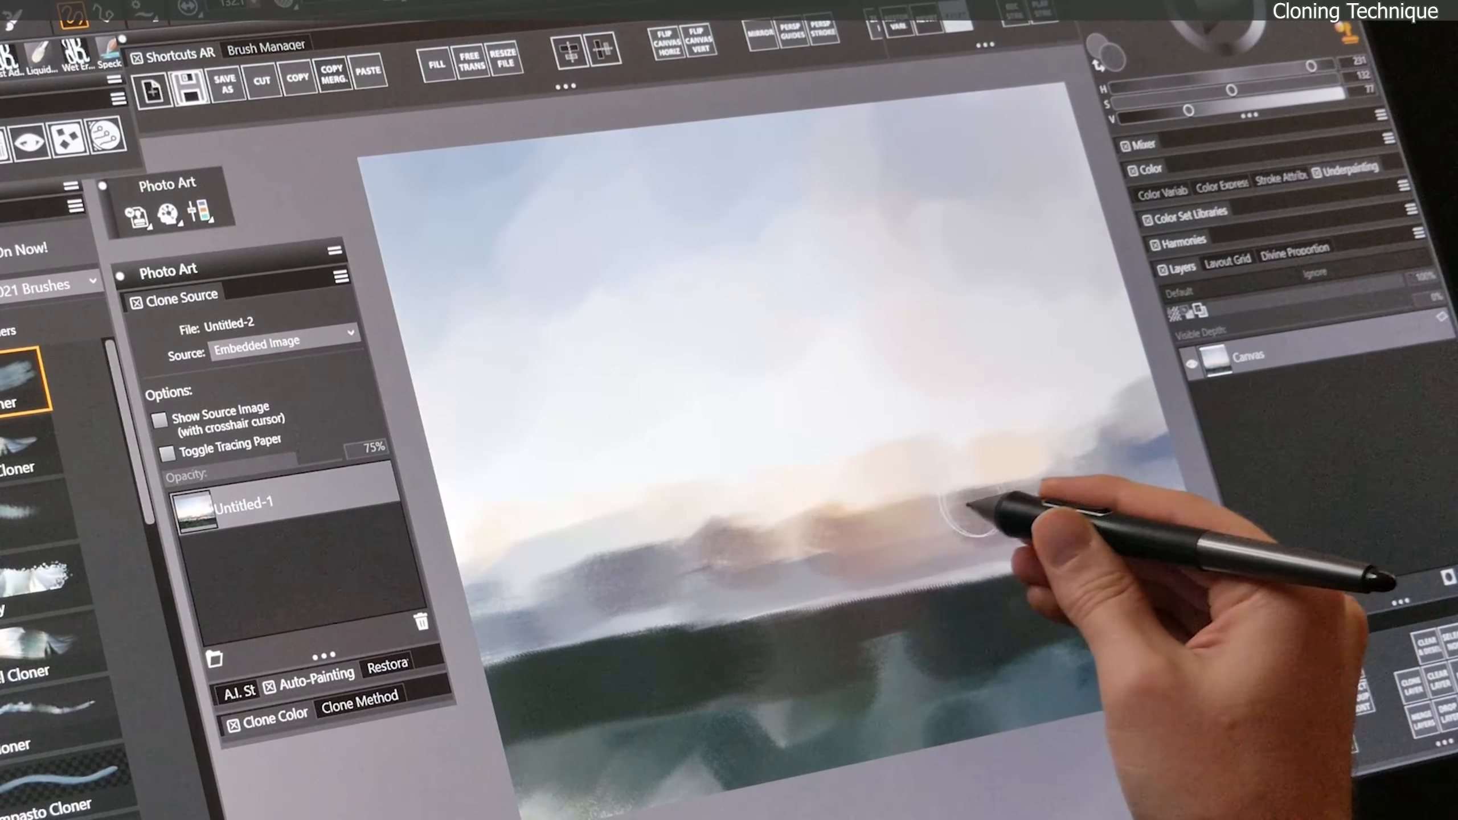
{"action": "key", "text": "ctrl+t"}
{"action": "mouse_move", "coordinate": [760, 531]}
{"action": "left_mouse_down"}
{"action": "mouse_move", "coordinate": [642, 562]}
{"action": "mouse_move", "coordinate": [524, 563]}
{"action": "mouse_move", "coordinate": [657, 558]}
{"action": "mouse_move", "coordinate": [1158, 459]}
{"action": "mouse_move", "coordinate": [1126, 479]}
{"action": "mouse_move", "coordinate": [1153, 442]}
{"action": "mouse_move", "coordinate": [1072, 484]}
{"action": "mouse_move", "coordinate": [1118, 516]}
{"action": "mouse_move", "coordinate": [887, 590]}
{"action": "mouse_move", "coordinate": [1078, 549]}
{"action": "mouse_move", "coordinate": [1044, 568]}
{"action": "mouse_move", "coordinate": [756, 636]}
{"action": "mouse_move", "coordinate": [869, 569]}
{"action": "mouse_move", "coordinate": [469, 638]}
{"action": "mouse_move", "coordinate": [839, 652]}
{"action": "mouse_move", "coordinate": [746, 736]}
{"action": "mouse_move", "coordinate": [943, 679]}
{"action": "mouse_move", "coordinate": [1058, 675]}
{"action": "left_mouse_up"}
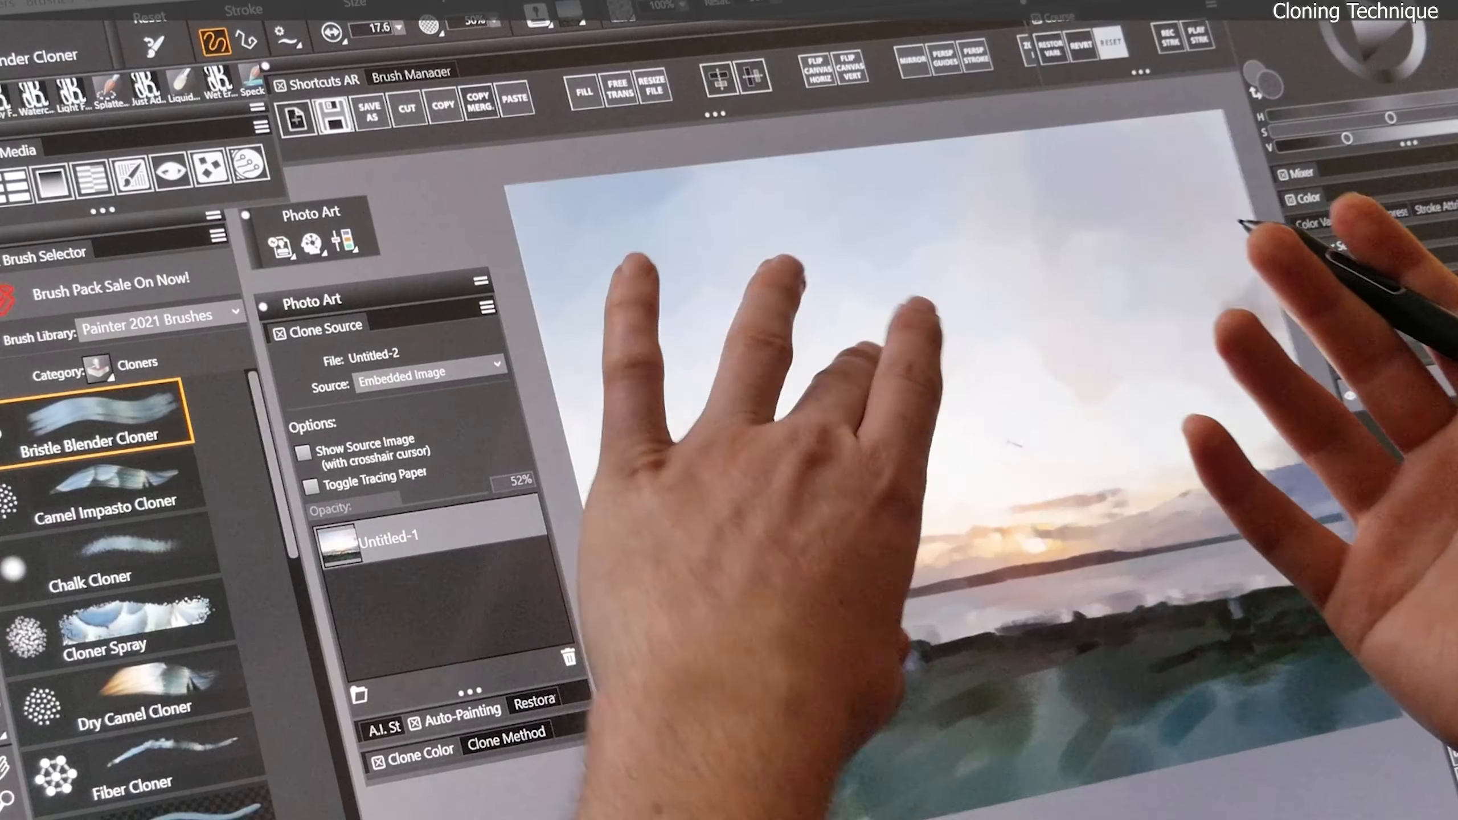
{"action": "mouse_move", "coordinate": [913, 310]}
{"action": "left_mouse_down"}
{"action": "mouse_move", "coordinate": [725, 388]}
{"action": "mouse_move", "coordinate": [651, 334]}
{"action": "left_mouse_up"}
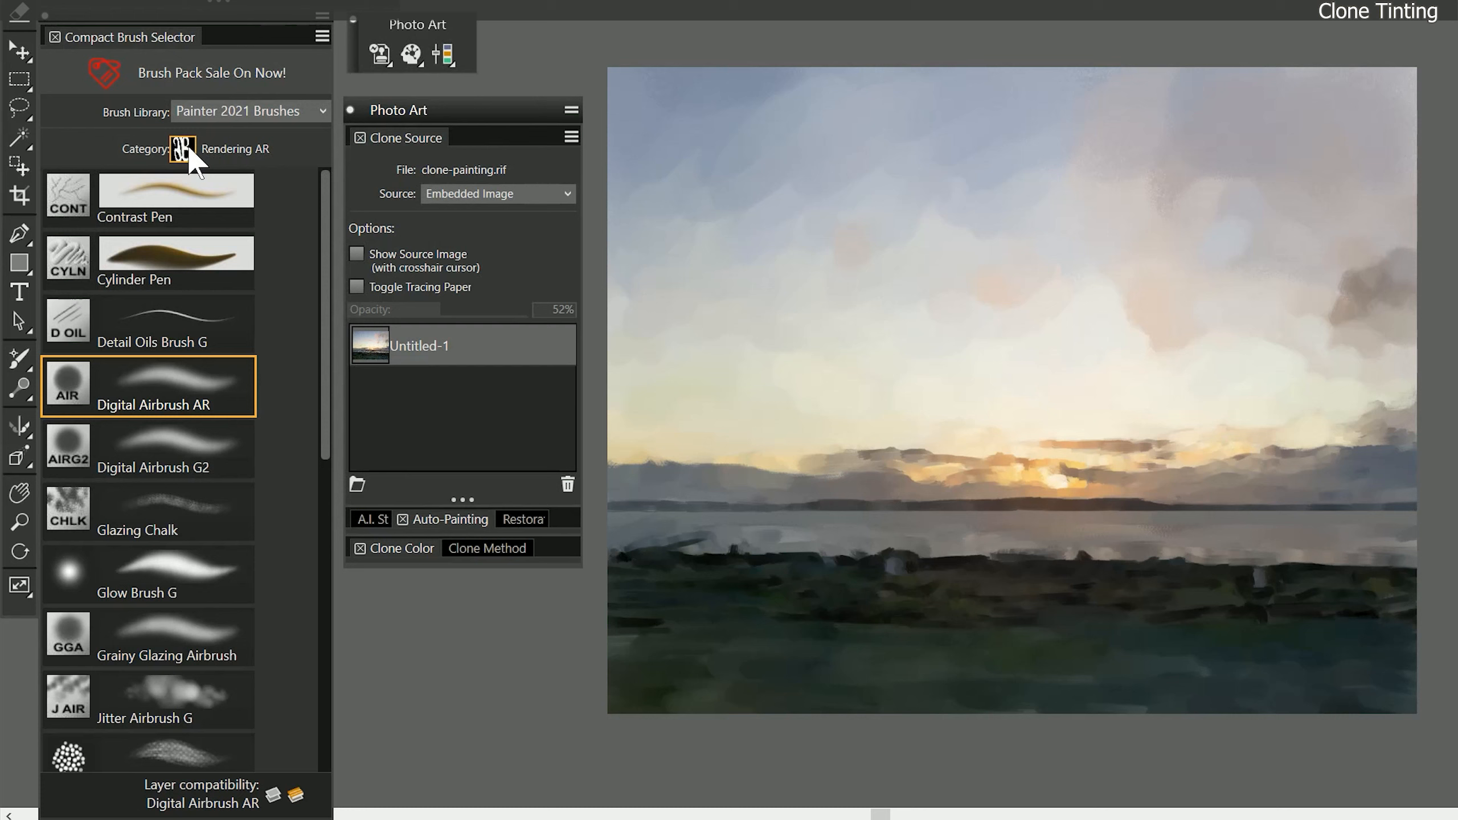
Choose the Oily Thin Bristle brush from the Clone Tinting category and show the Clone Color settings
{"action": "left_click", "coordinate": [142, 299]}
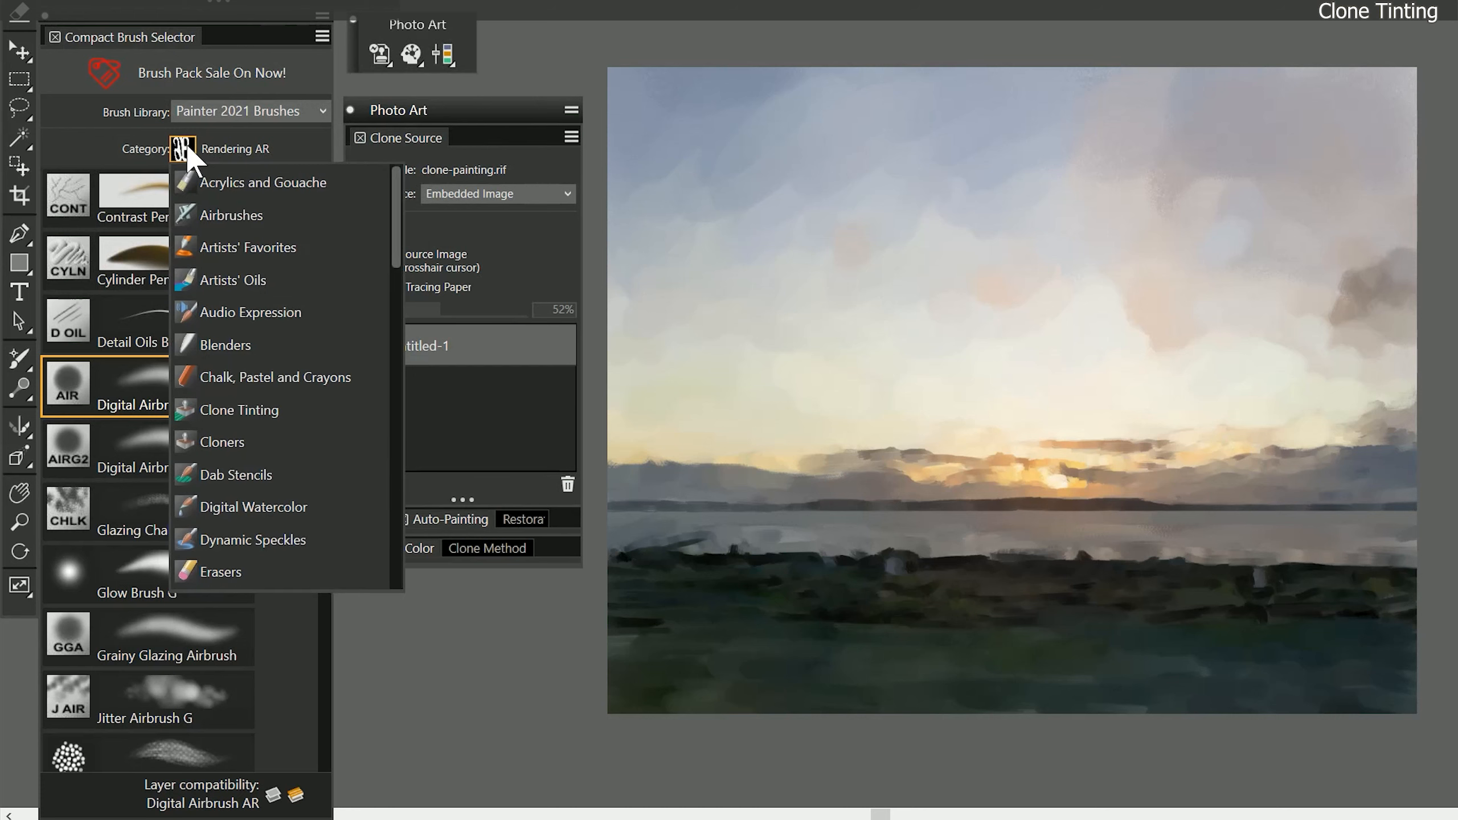
{"action": "left_click", "coordinate": [212, 574]}
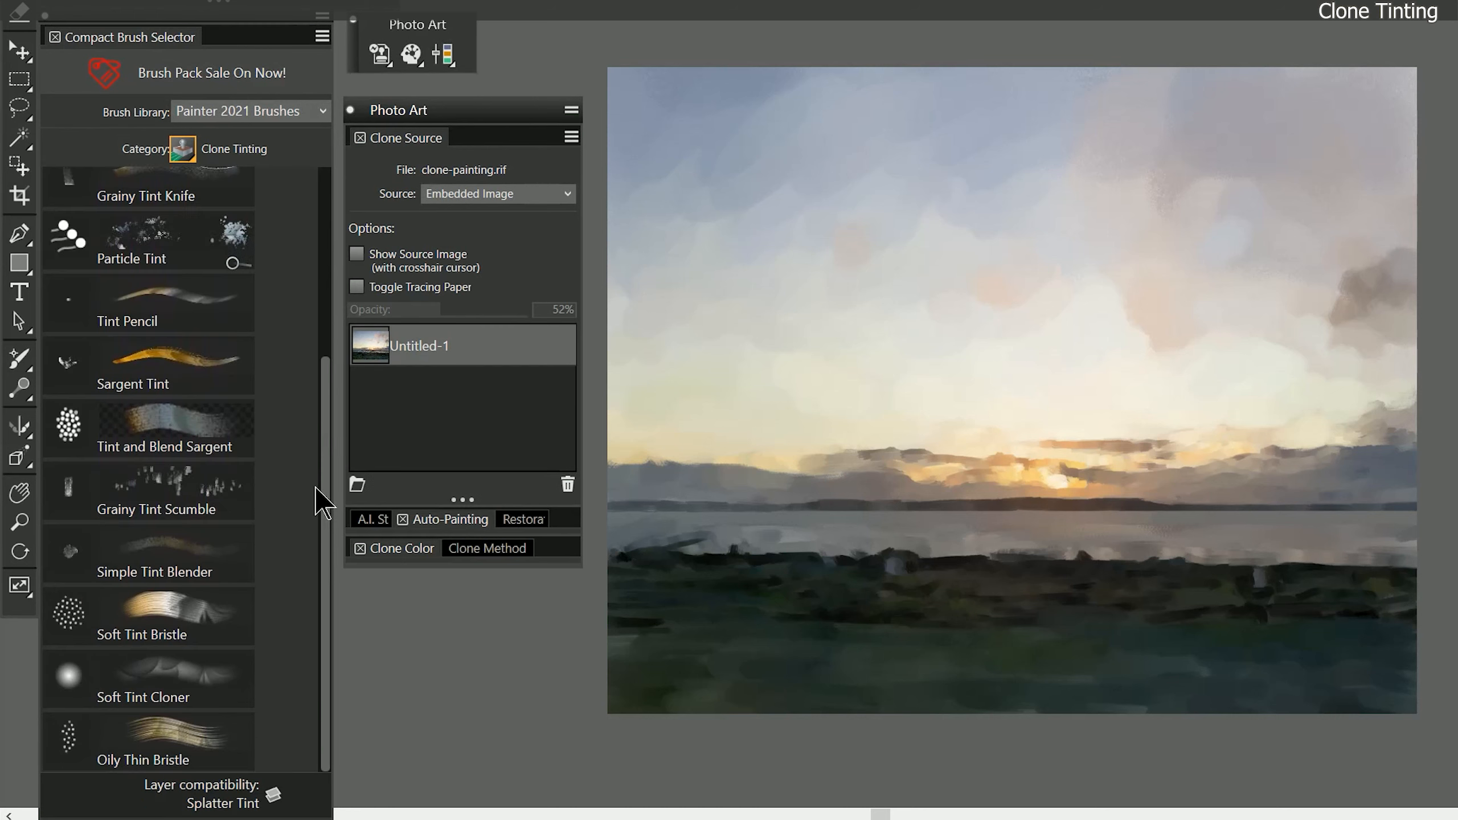
{"action": "left_click", "coordinate": [100, 740]}
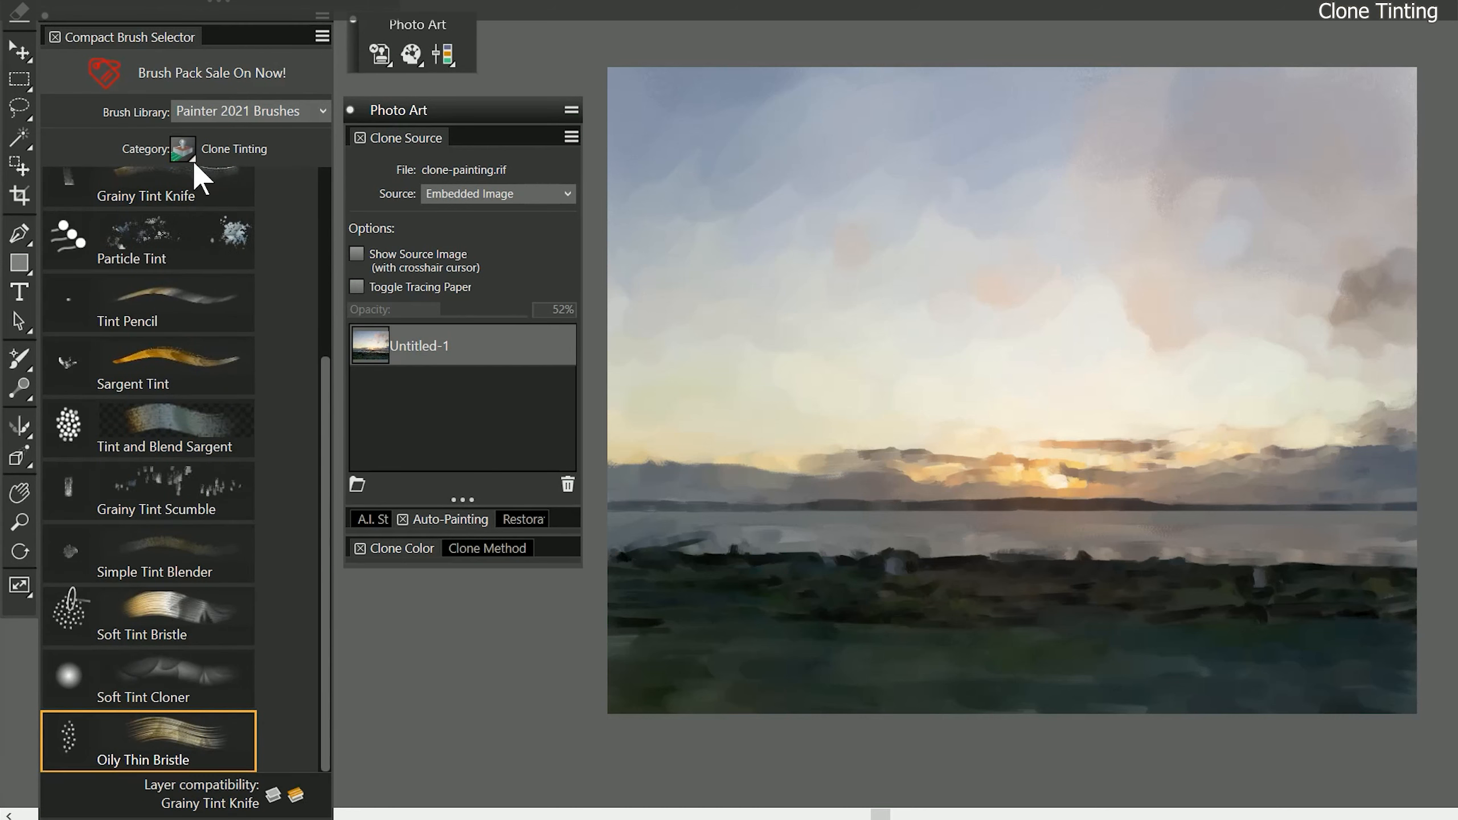
{"action": "left_click", "coordinate": [416, 547]}
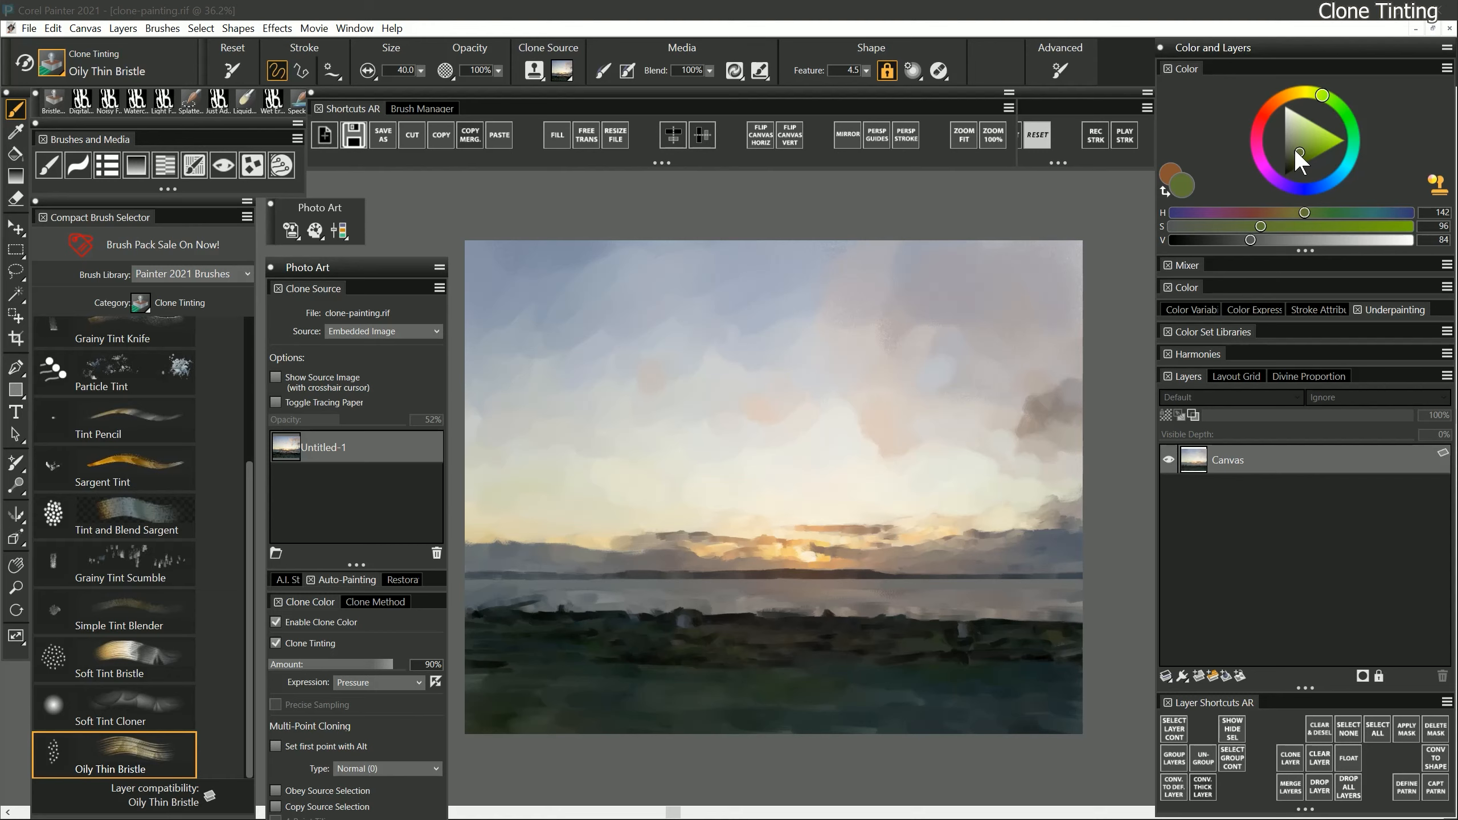
Pick a blue colour and paint tinted clone strokes over the dark beach foreground
{"action": "left_click", "coordinate": [1329, 183]}
{"action": "left_click_drag", "start_coordinate": [1306, 145], "coordinate": [1300, 132]}
{"action": "left_click_drag", "start_coordinate": [691, 655], "coordinate": [710, 654]}
{"action": "mouse_move", "coordinate": [646, 701]}
{"action": "left_mouse_down"}
{"action": "mouse_move", "coordinate": [827, 700]}
{"action": "mouse_move", "coordinate": [746, 714]}
{"action": "left_mouse_up"}
{"action": "mouse_move", "coordinate": [986, 716]}
{"action": "left_mouse_down"}
{"action": "mouse_move", "coordinate": [1060, 733]}
{"action": "mouse_move", "coordinate": [1020, 705]}
{"action": "left_mouse_up"}
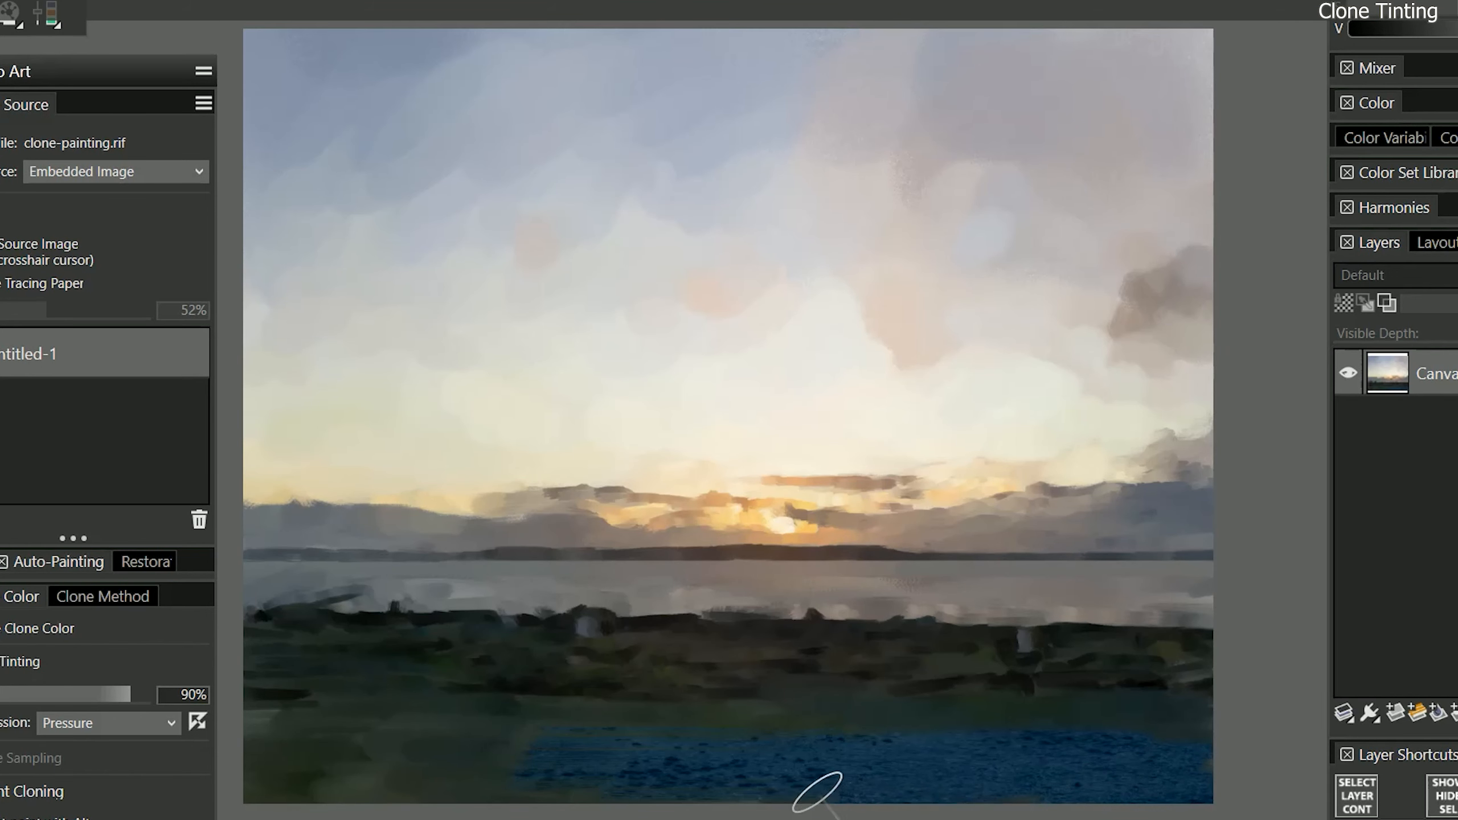
{"action": "mouse_move", "coordinate": [478, 796]}
{"action": "left_mouse_down"}
{"action": "mouse_move", "coordinate": [340, 762]}
{"action": "mouse_move", "coordinate": [544, 759]}
{"action": "mouse_move", "coordinate": [276, 734]}
{"action": "mouse_move", "coordinate": [480, 734]}
{"action": "left_mouse_up"}
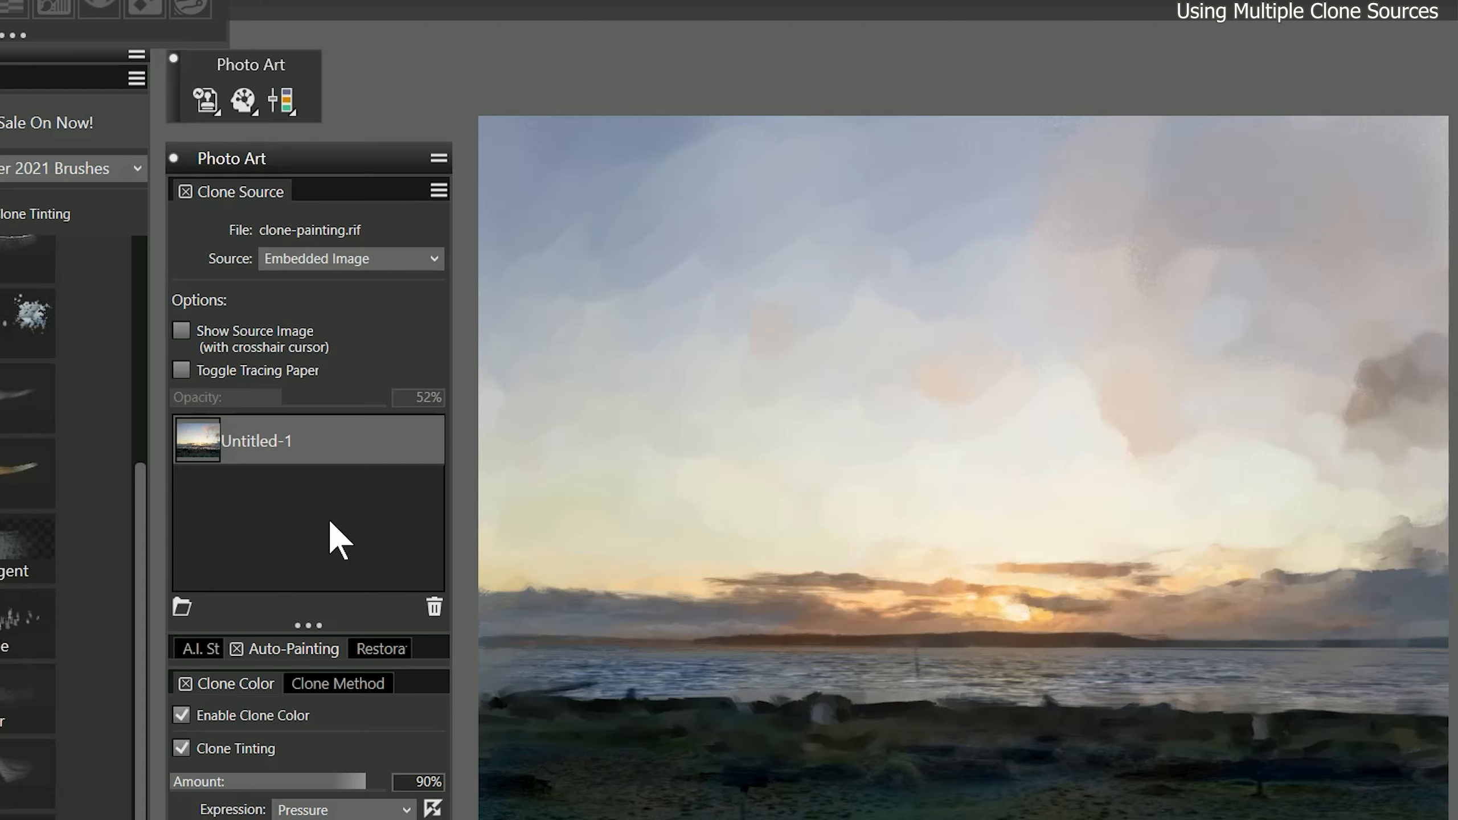
Set the clone source to Texture and select the rusty orange-brown texture
{"action": "left_click", "coordinate": [340, 264]}
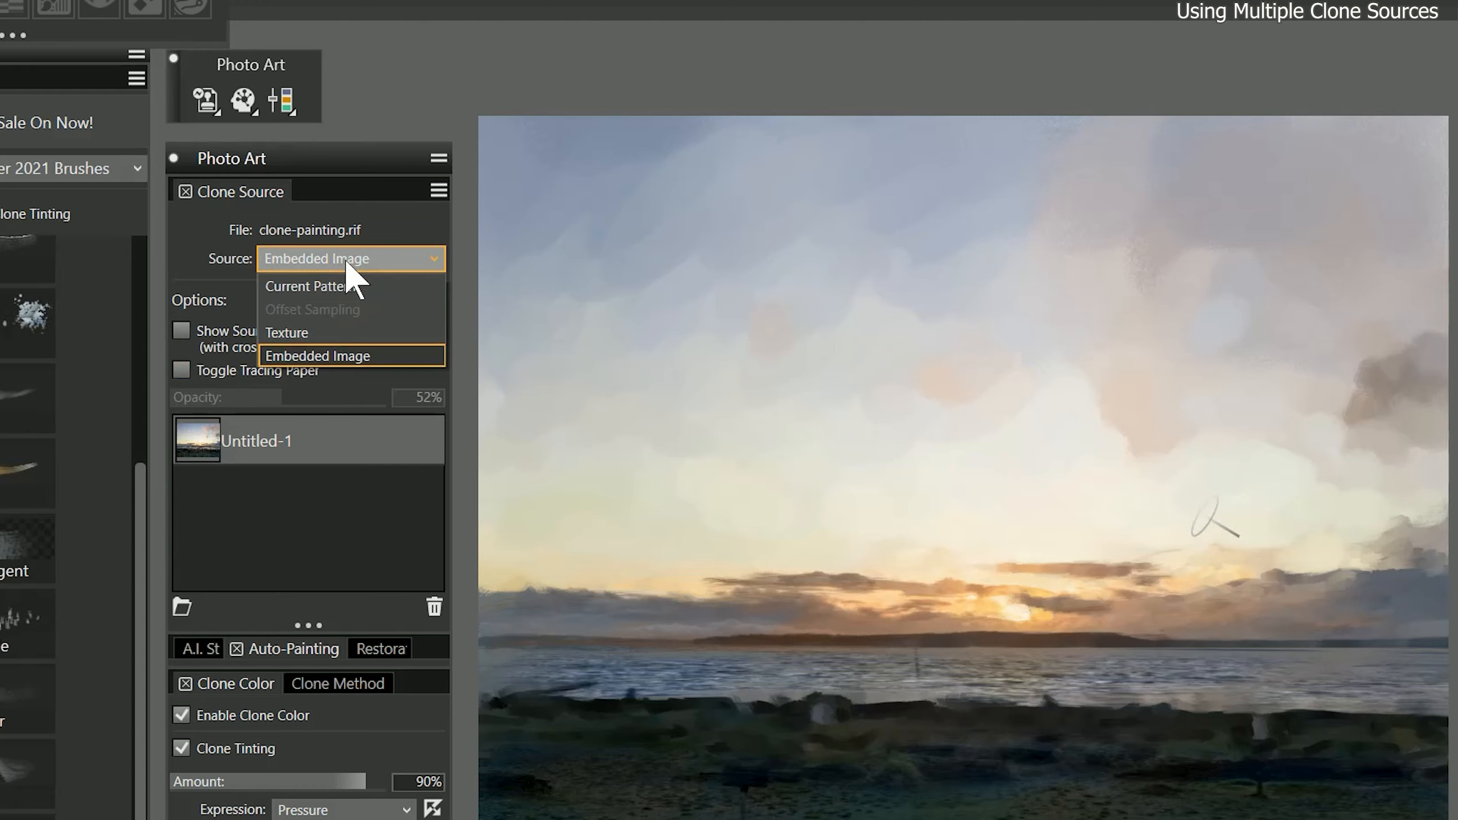
{"action": "left_click", "coordinate": [314, 332]}
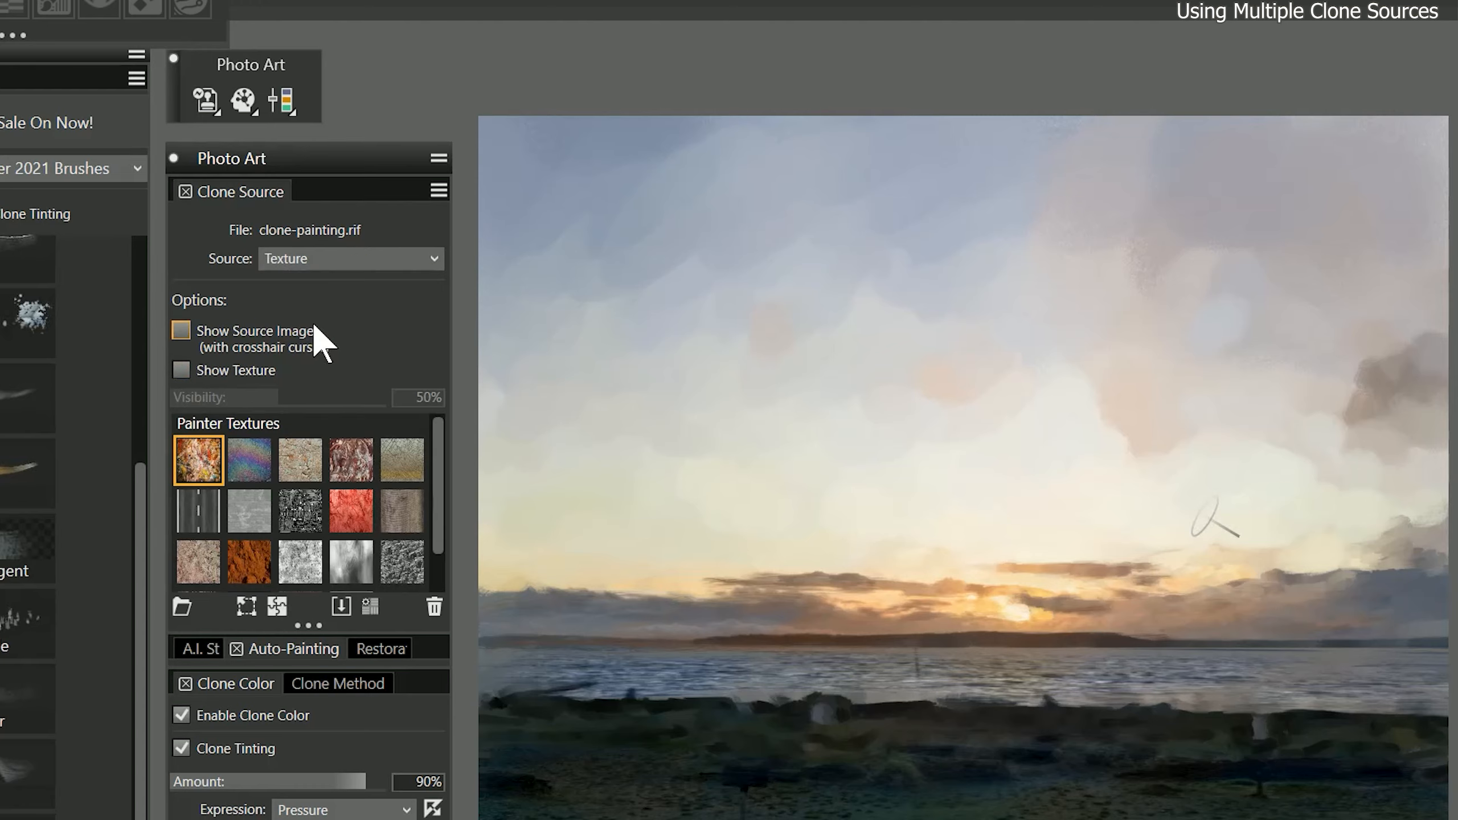
{"action": "left_click", "coordinate": [252, 560]}
Paint the rusty texture over the beach foreground, reducing the brush opacity to 60%
{"action": "left_click_drag", "start_coordinate": [797, 464], "coordinate": [1079, 727]}
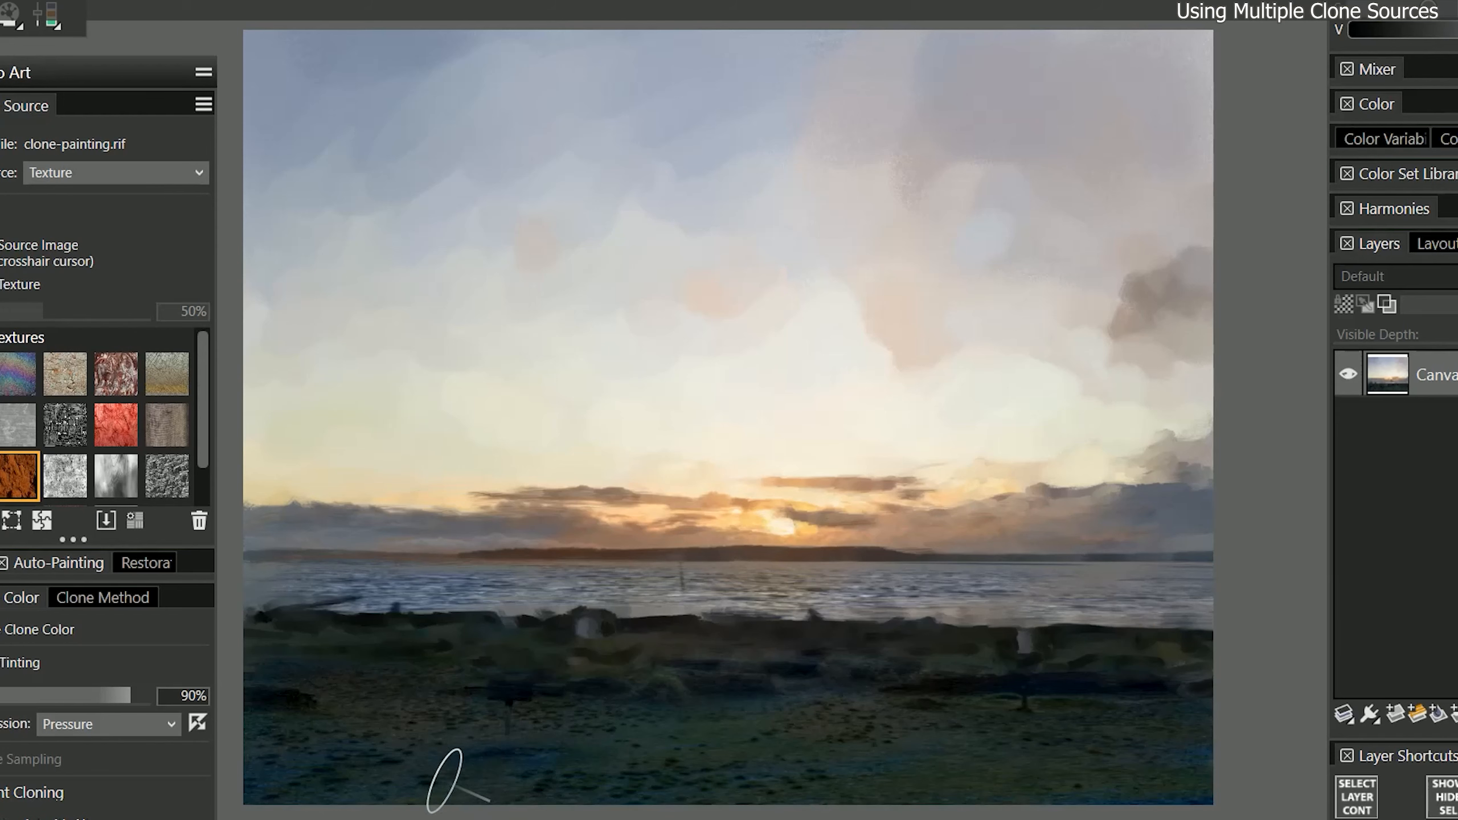
{"action": "mouse_move", "coordinate": [449, 781]}
{"action": "left_mouse_down"}
{"action": "mouse_move", "coordinate": [380, 755]}
{"action": "mouse_move", "coordinate": [697, 743]}
{"action": "mouse_move", "coordinate": [1094, 784]}
{"action": "mouse_move", "coordinate": [797, 716]}
{"action": "left_mouse_up"}
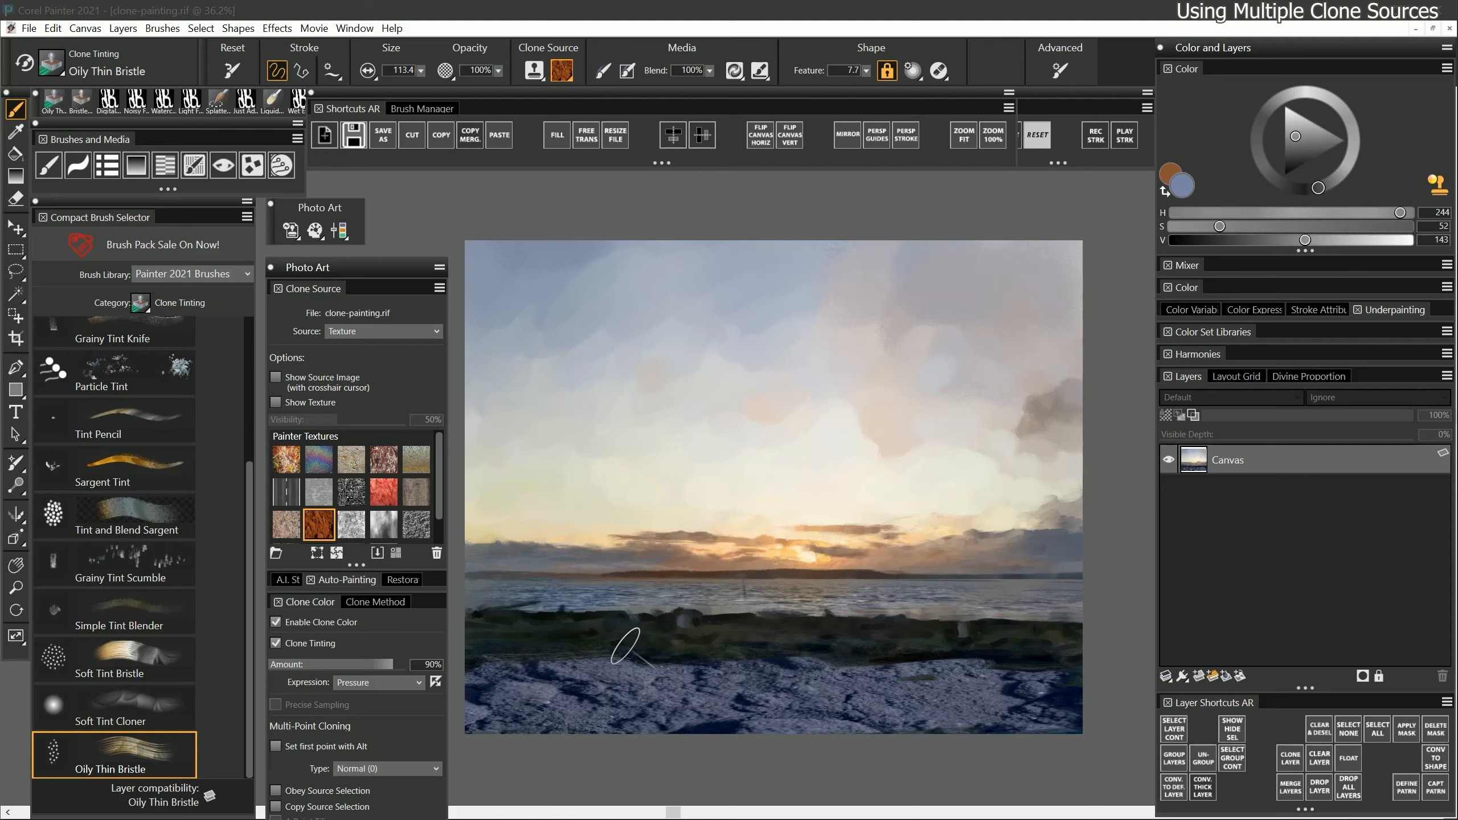
{"action": "left_click", "coordinate": [499, 71]}
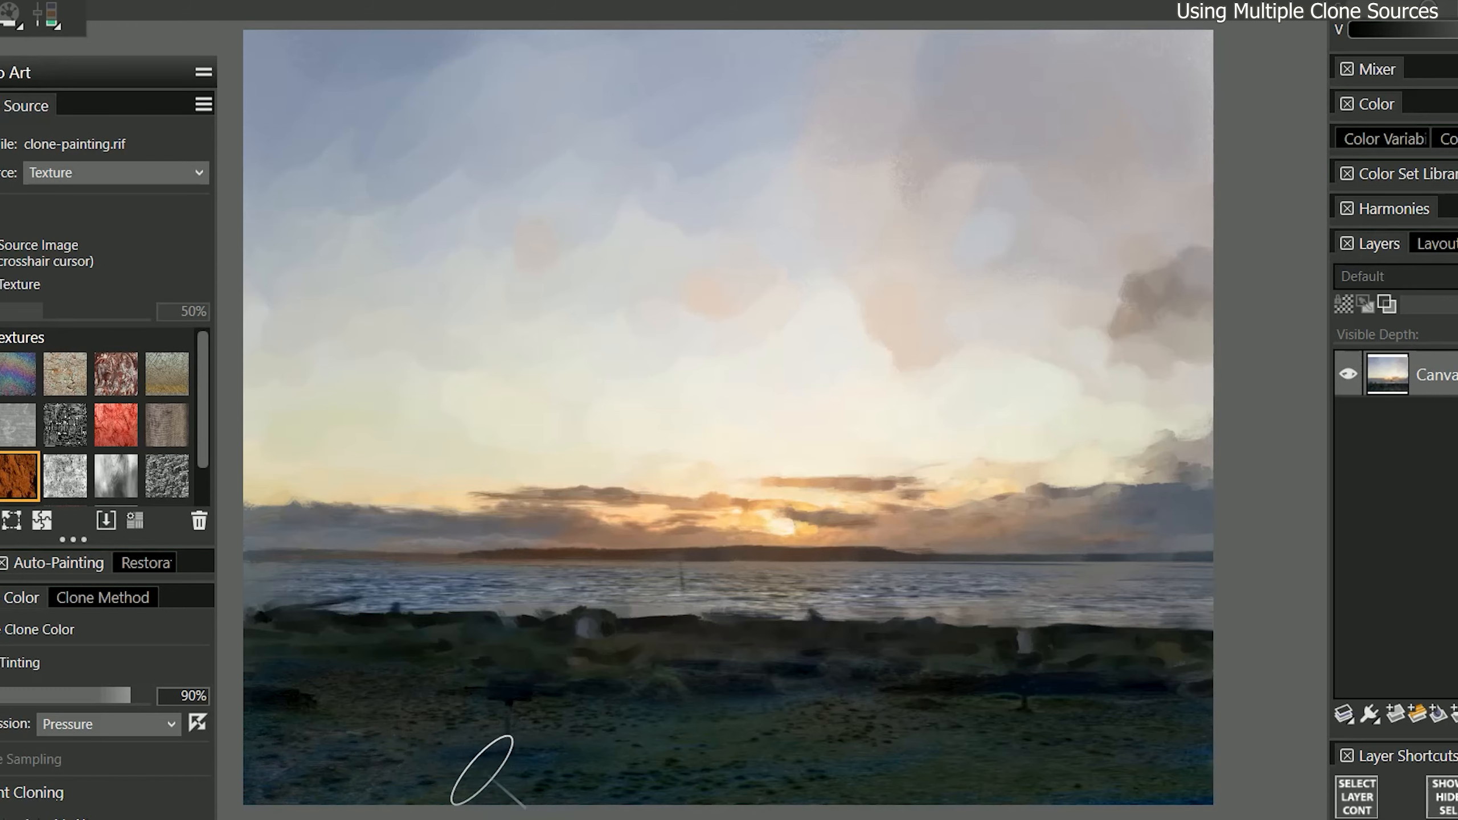
{"action": "mouse_move", "coordinate": [332, 719]}
{"action": "left_mouse_down"}
{"action": "mouse_move", "coordinate": [651, 729]}
{"action": "mouse_move", "coordinate": [777, 712]}
{"action": "mouse_move", "coordinate": [724, 730]}
{"action": "mouse_move", "coordinate": [920, 740]}
{"action": "mouse_move", "coordinate": [906, 729]}
{"action": "mouse_move", "coordinate": [967, 717]}
{"action": "mouse_move", "coordinate": [1014, 732]}
{"action": "mouse_move", "coordinate": [1025, 709]}
{"action": "mouse_move", "coordinate": [1061, 754]}
{"action": "left_mouse_up"}
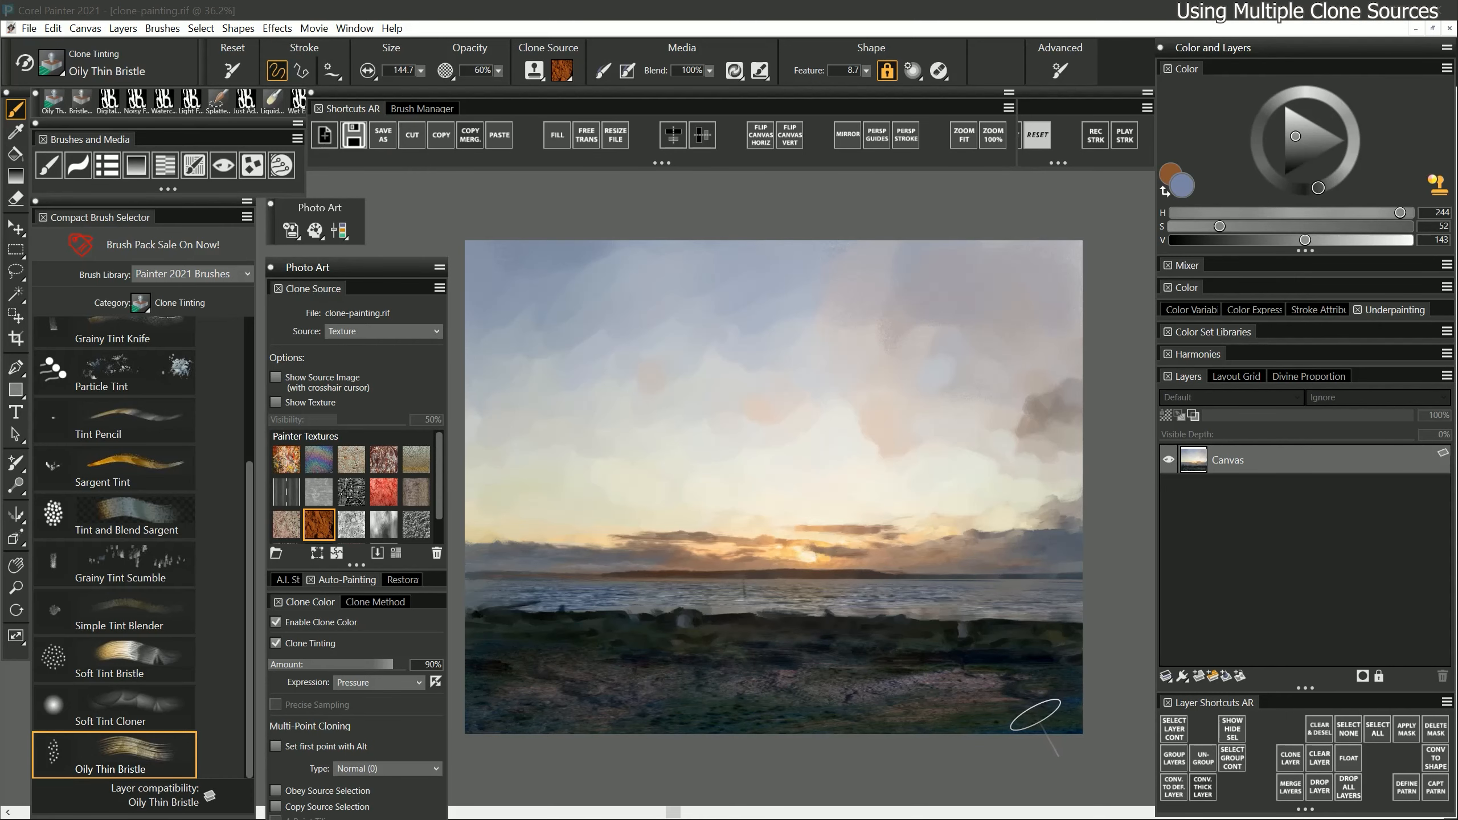
Switch the clone source back to Embedded Image and view the choices for adding another source image
{"action": "left_click", "coordinate": [408, 331]}
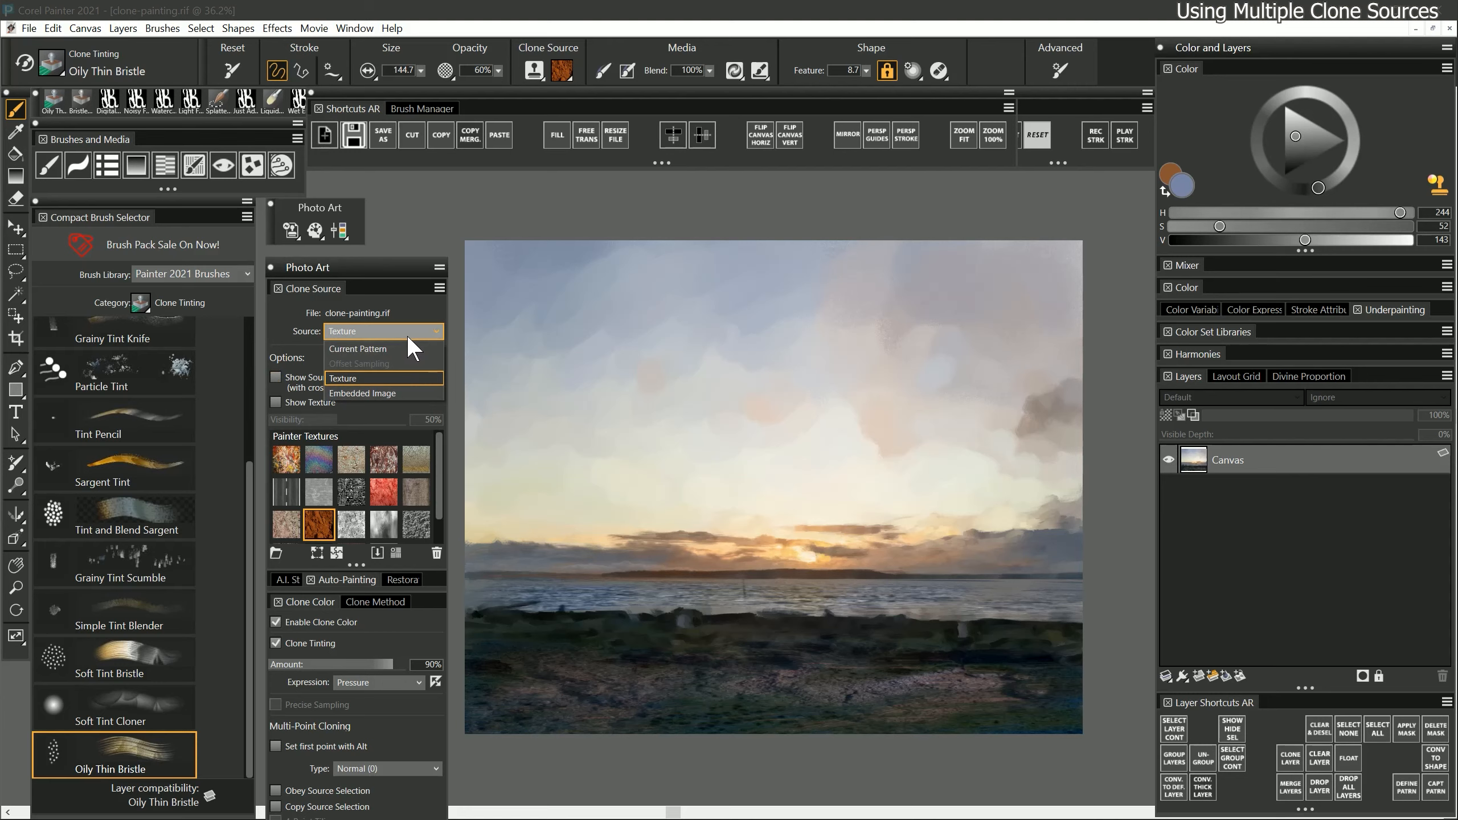
{"action": "left_click", "coordinate": [396, 393]}
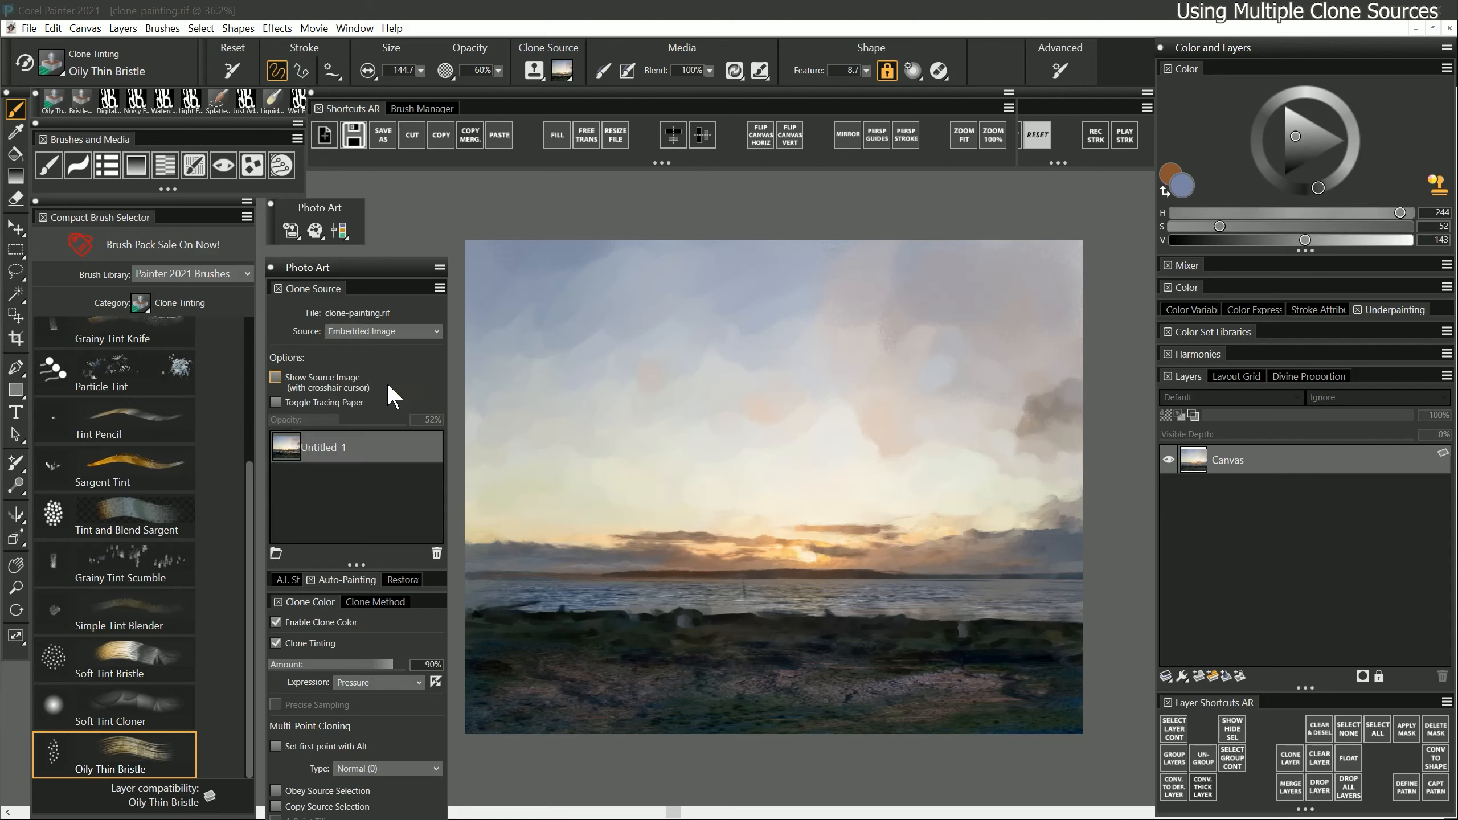
{"action": "left_click", "coordinate": [275, 553]}
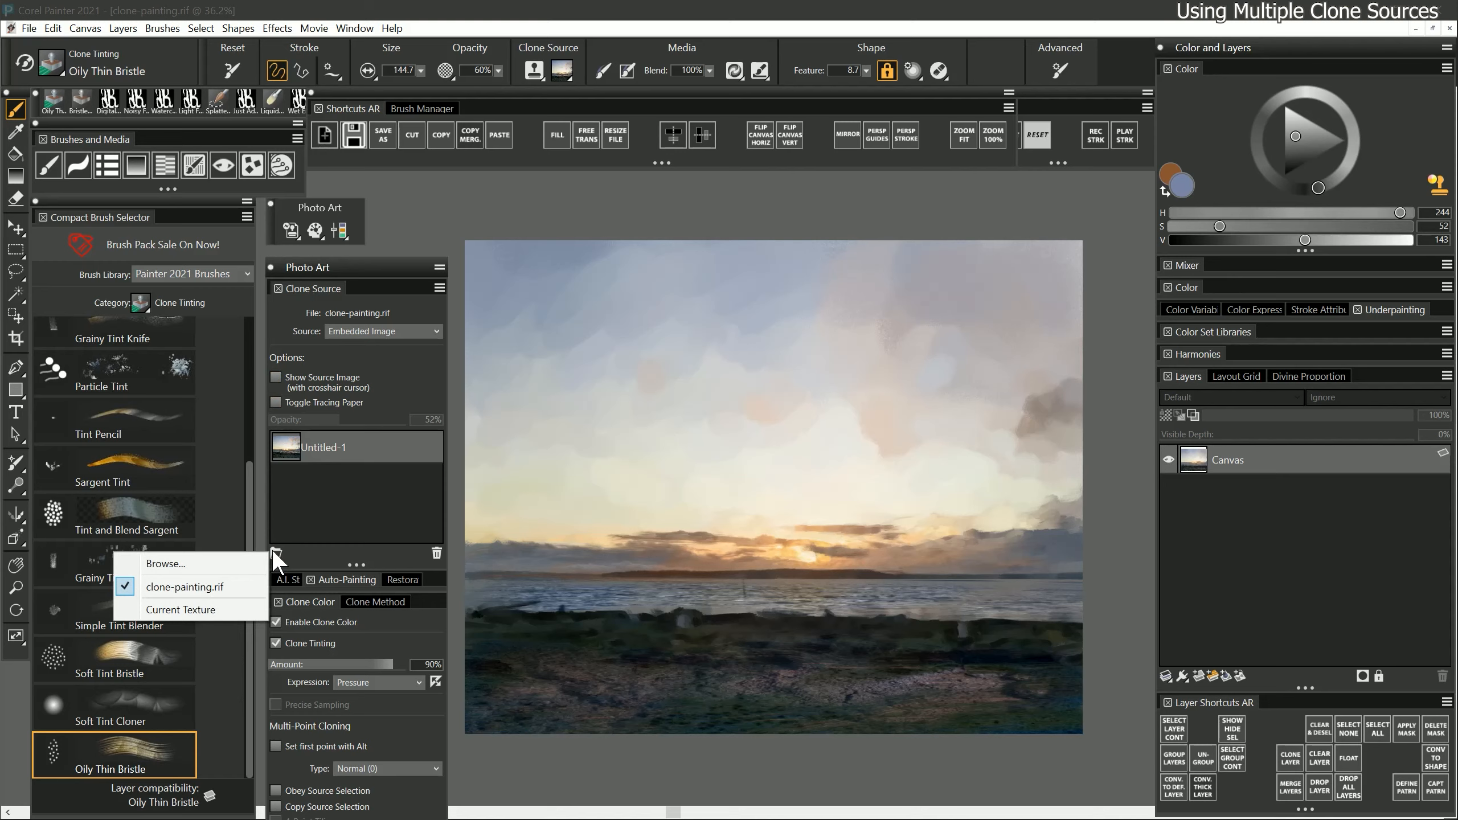
{"action": "left_click", "coordinate": [536, 216]}
Place the glow file from the New Example Projects folder onto the painting at 300% scale
{"action": "left_click", "coordinate": [27, 30]}
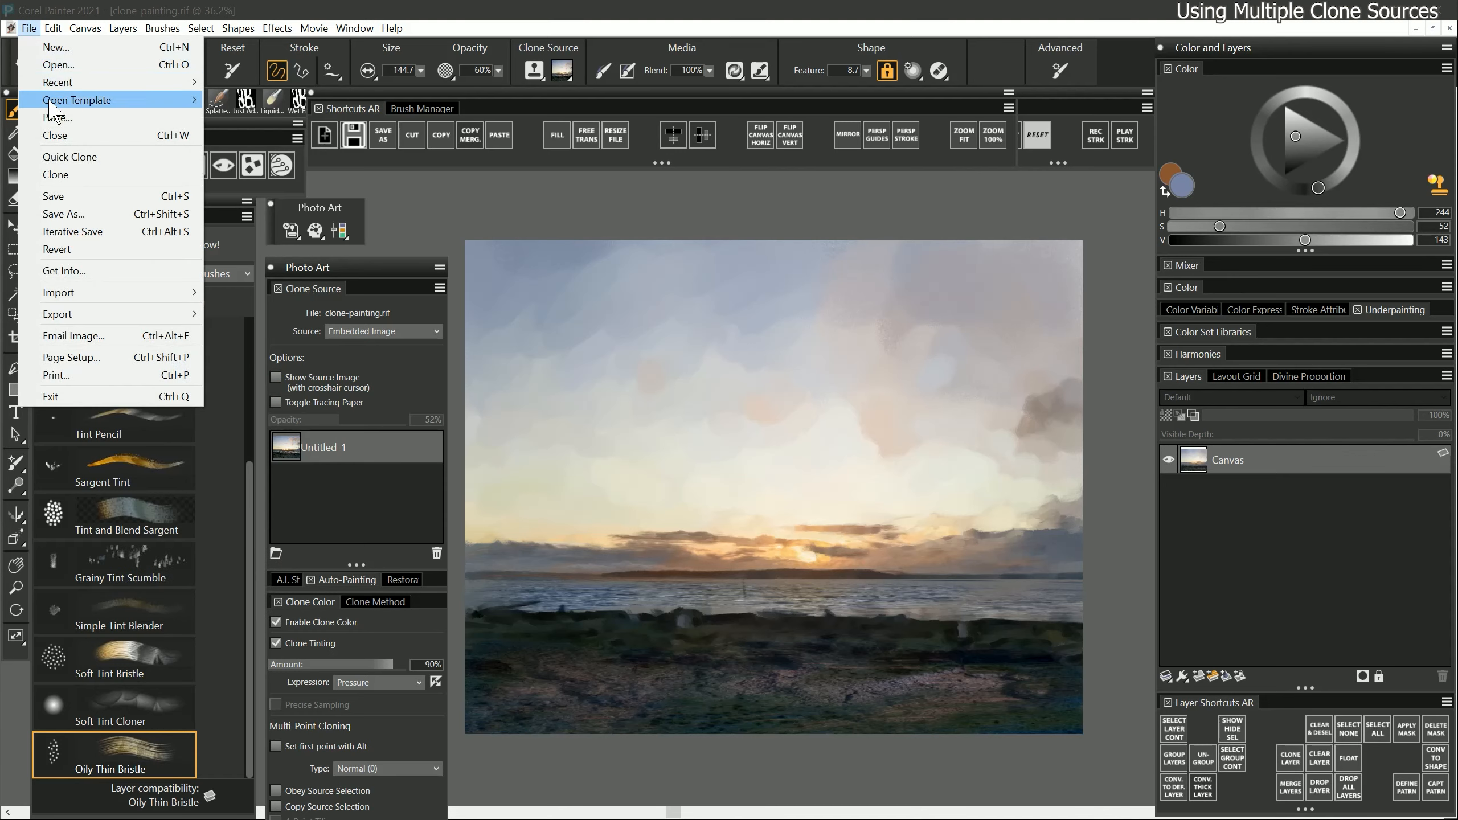
{"action": "left_click", "coordinate": [58, 119]}
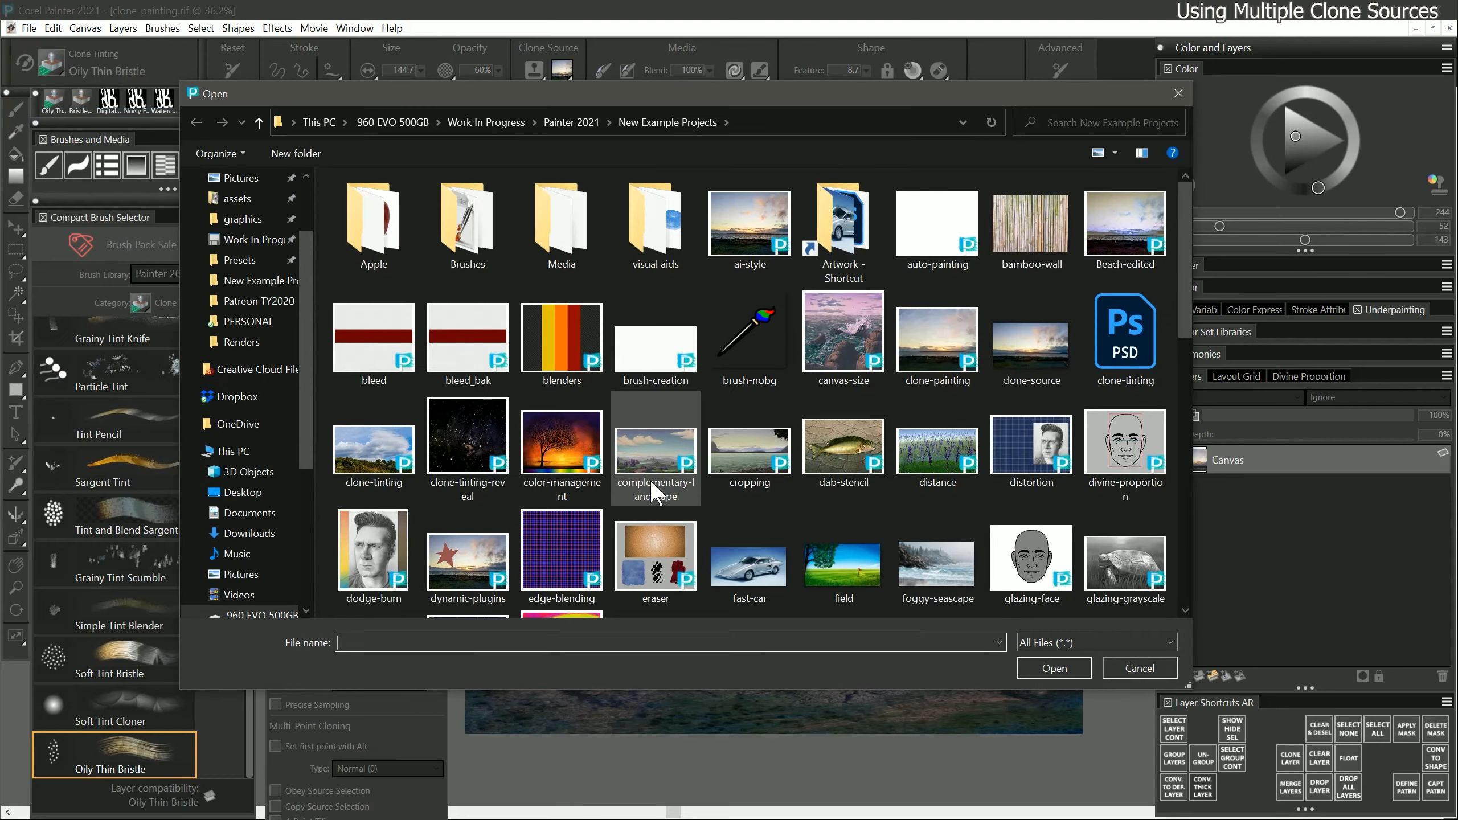
{"action": "scroll", "coordinate": [654, 495], "scroll_direction": "down", "scroll_amount": 3}
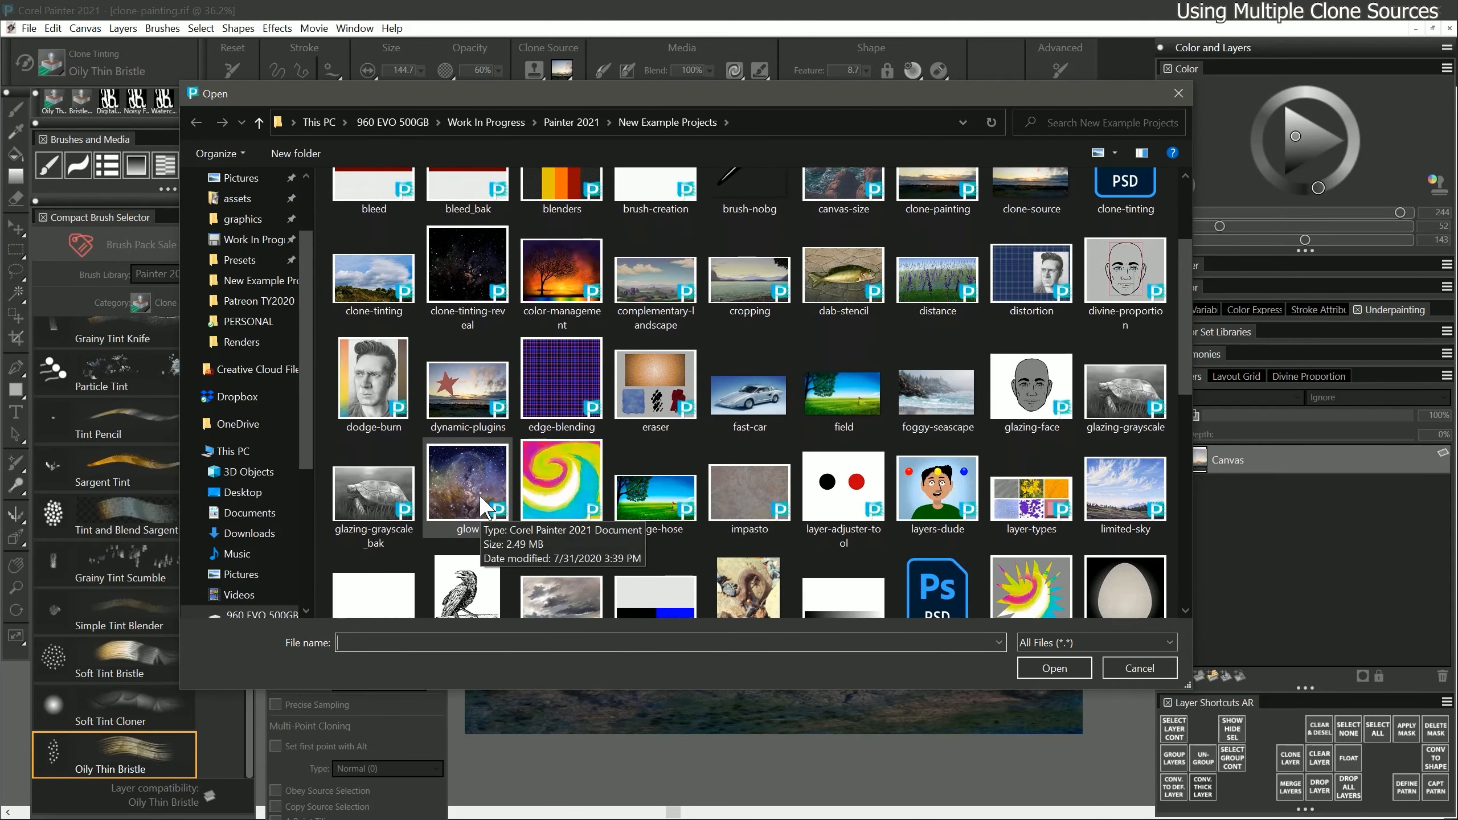
{"action": "double_click", "coordinate": [482, 505]}
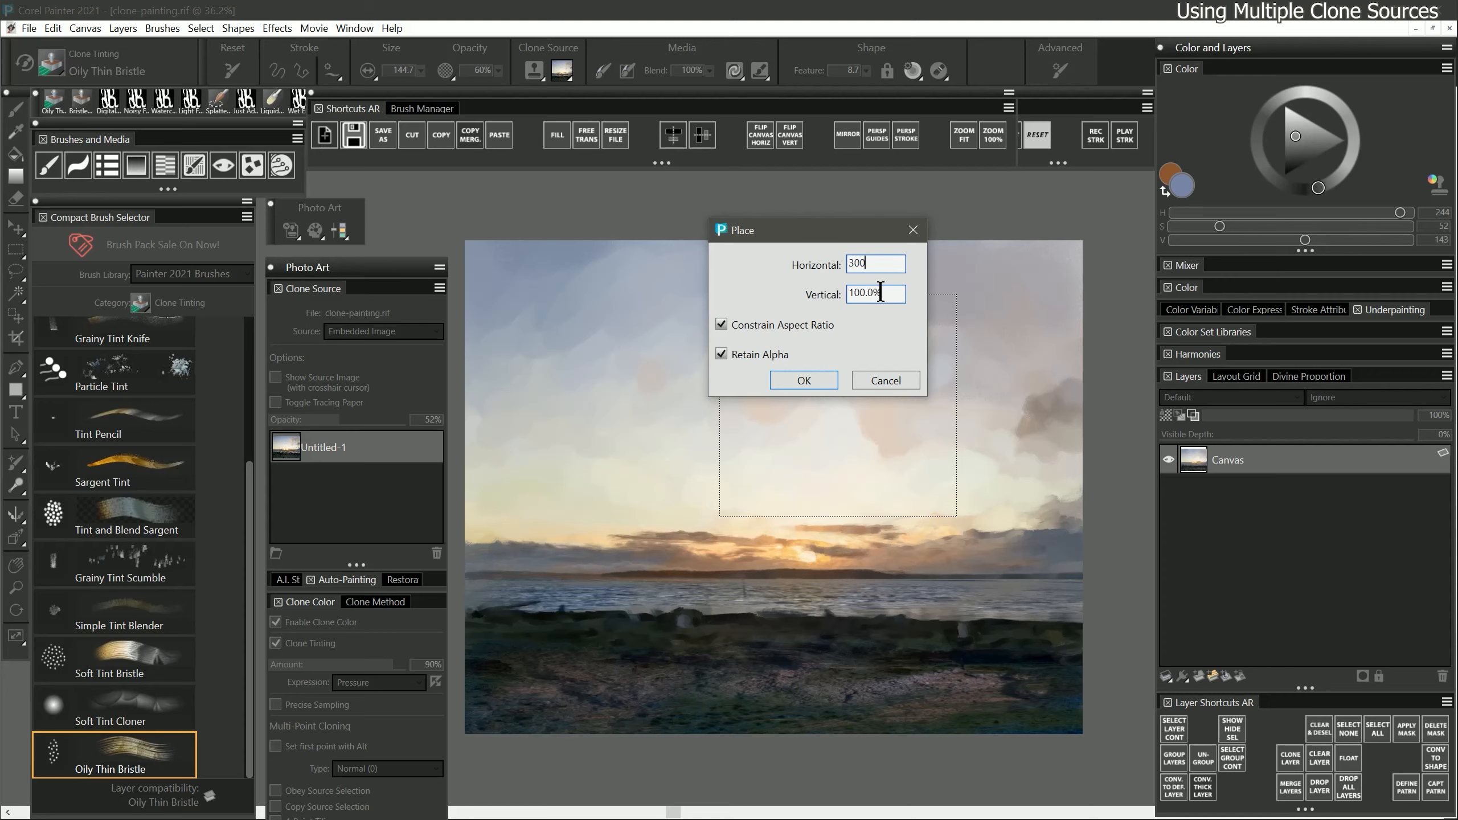
{"action": "left_click", "coordinate": [888, 293]}
{"action": "key", "text": "Return"}
Lower the glow.rif layer's opacity, move the layer up to cover the canvas, and restore its opacity to 100%
{"action": "left_click_drag", "start_coordinate": [1351, 418], "coordinate": [1294, 426]}
{"action": "mouse_move", "coordinate": [871, 622]}
{"action": "left_mouse_down"}
{"action": "mouse_move", "coordinate": [869, 568]}
{"action": "mouse_move", "coordinate": [863, 594]}
{"action": "left_mouse_up"}
{"action": "left_click_drag", "start_coordinate": [1304, 419], "coordinate": [1434, 424]}
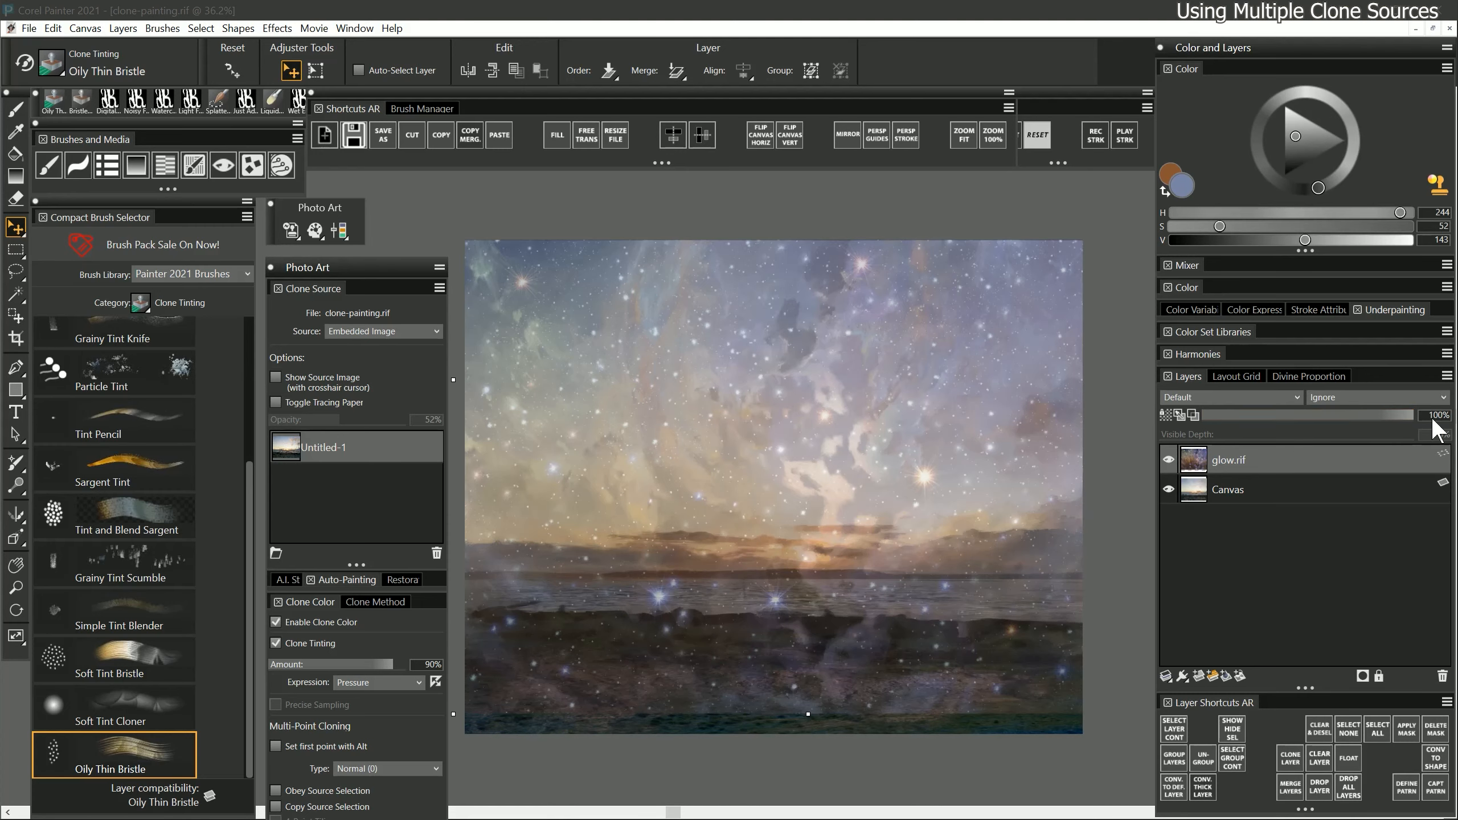
Select the whole canvas area, copy the glow.rif layer's content and paste it into a new image
{"action": "left_click", "coordinate": [201, 28]}
{"action": "left_click", "coordinate": [210, 46]}
{"action": "left_click", "coordinate": [53, 28]}
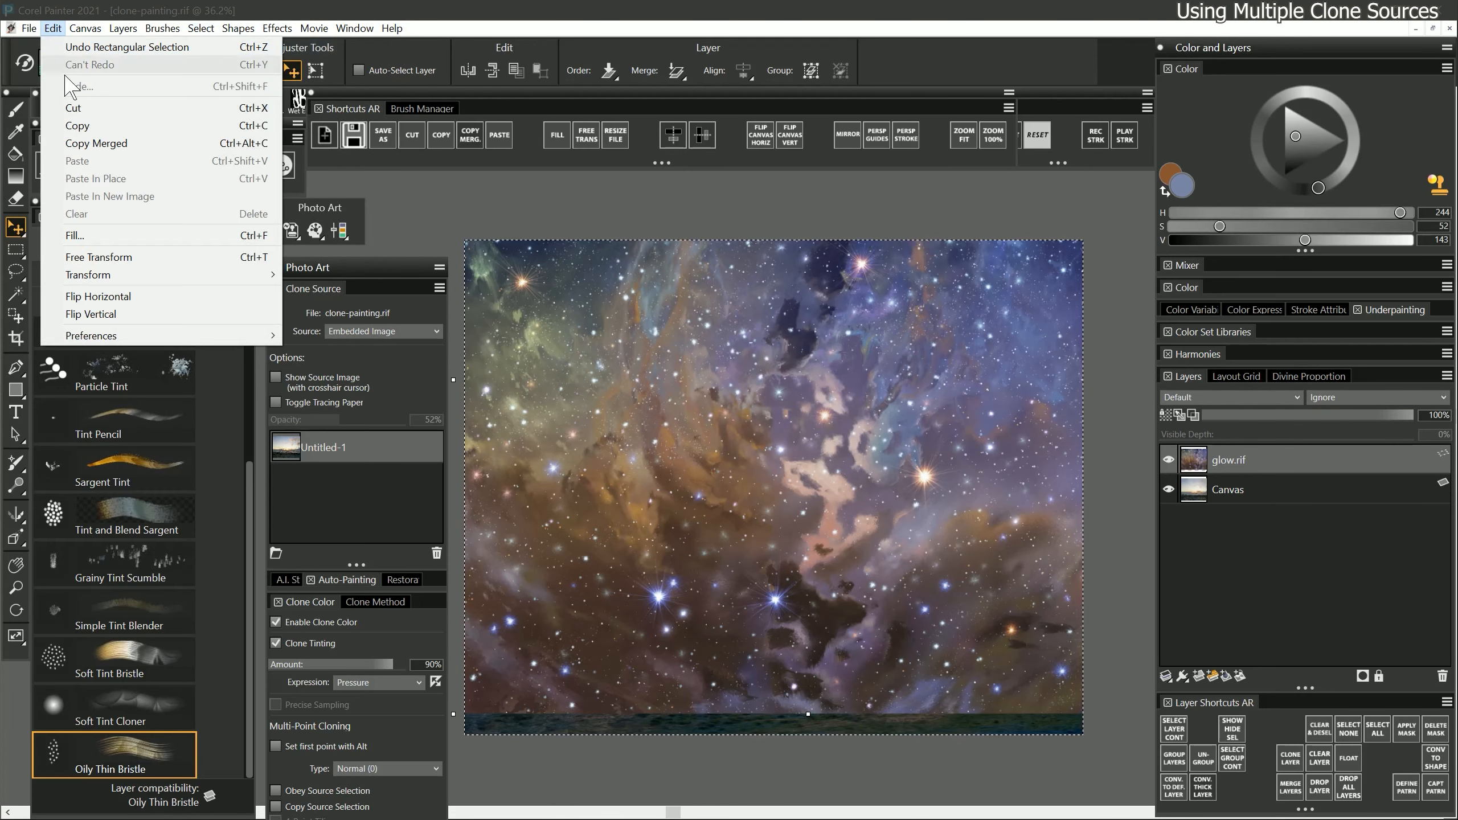
{"action": "left_click", "coordinate": [53, 28]}
{"action": "left_click", "coordinate": [53, 28]}
{"action": "left_click", "coordinate": [134, 196]}
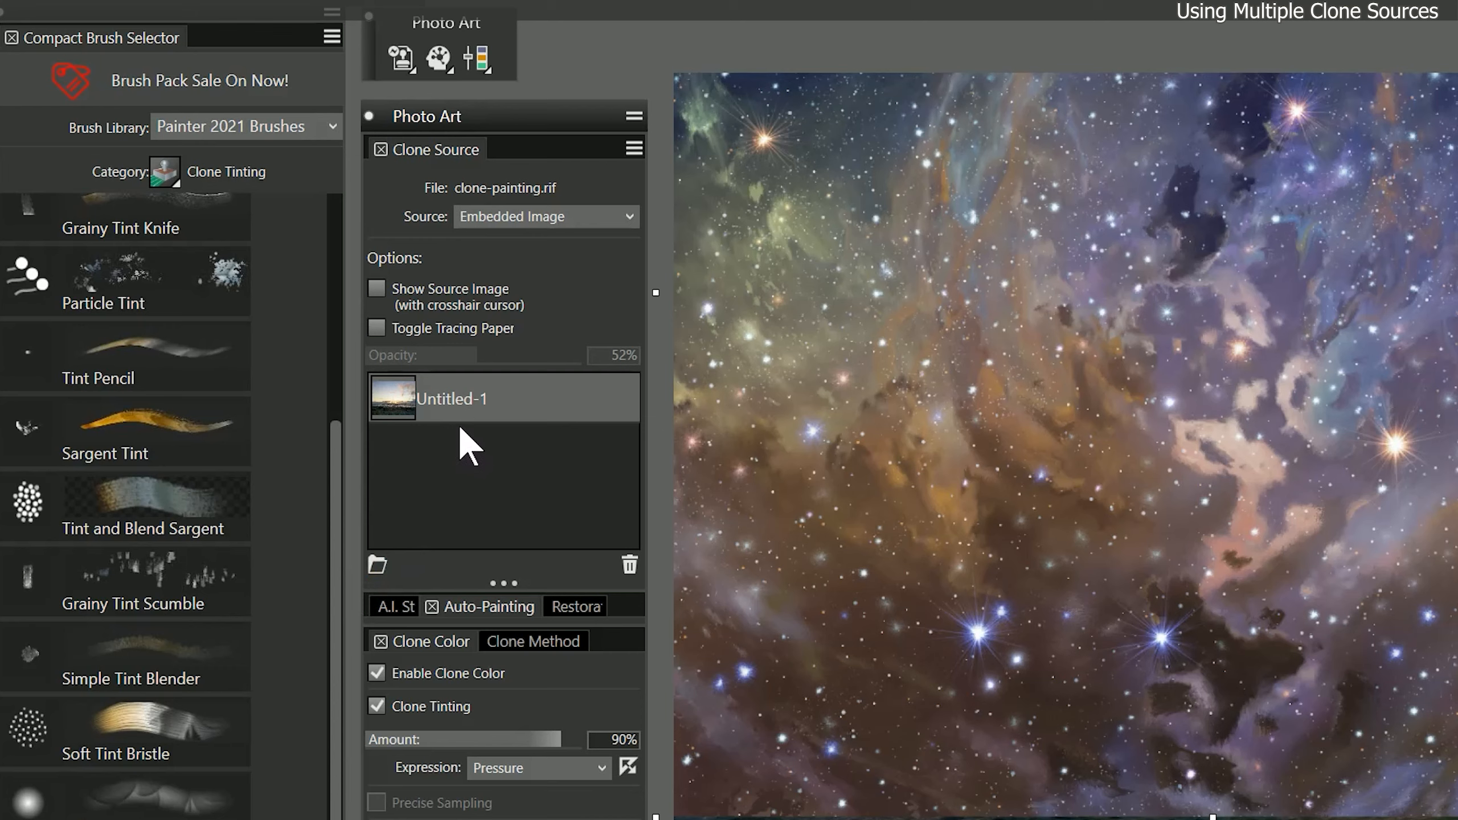
Add the open Untitled-3 image as a second embedded clone source and delete the glow.rif layer
{"action": "left_click", "coordinate": [377, 565]}
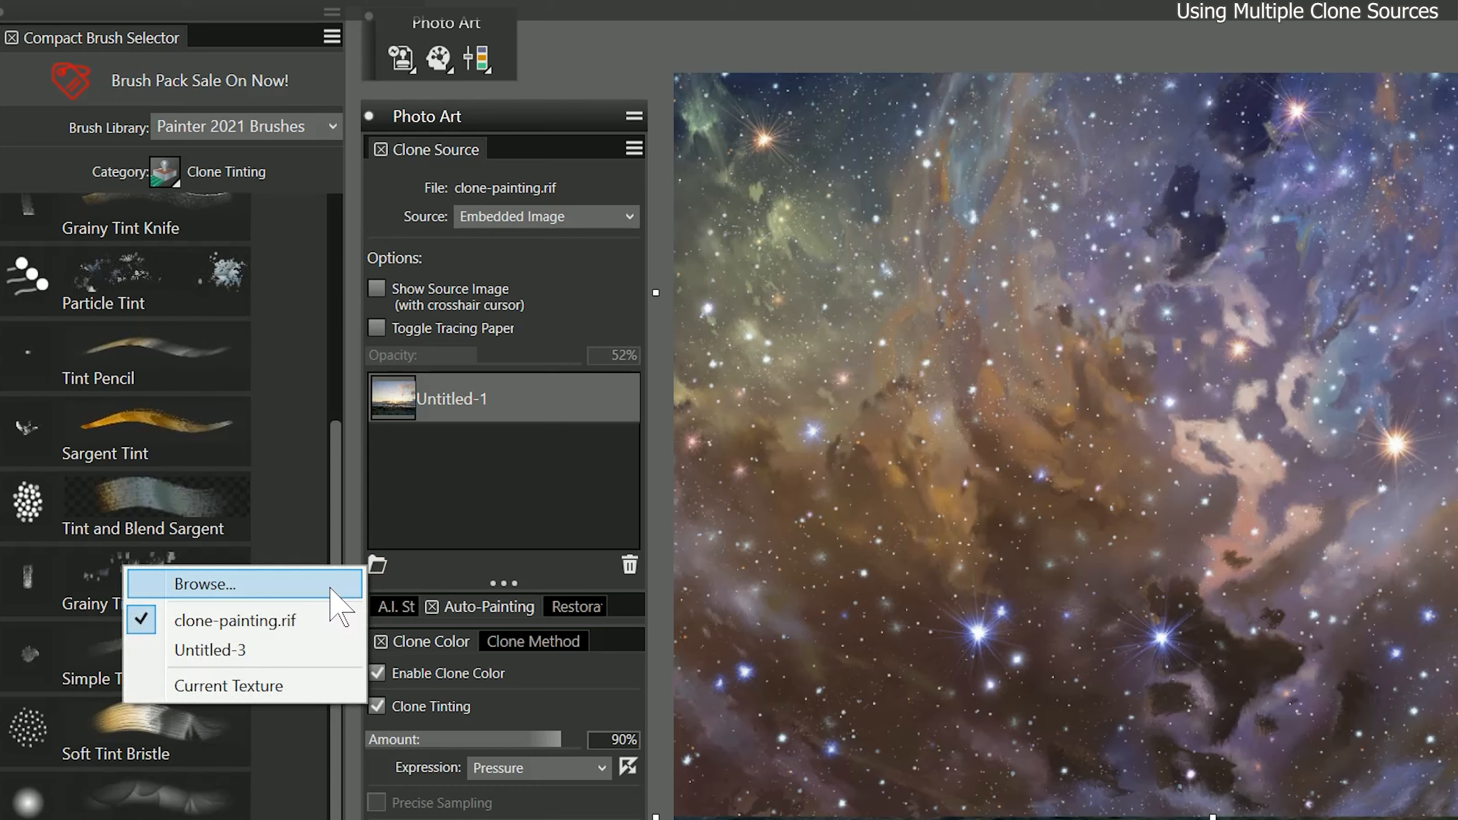
{"action": "left_click", "coordinate": [267, 649]}
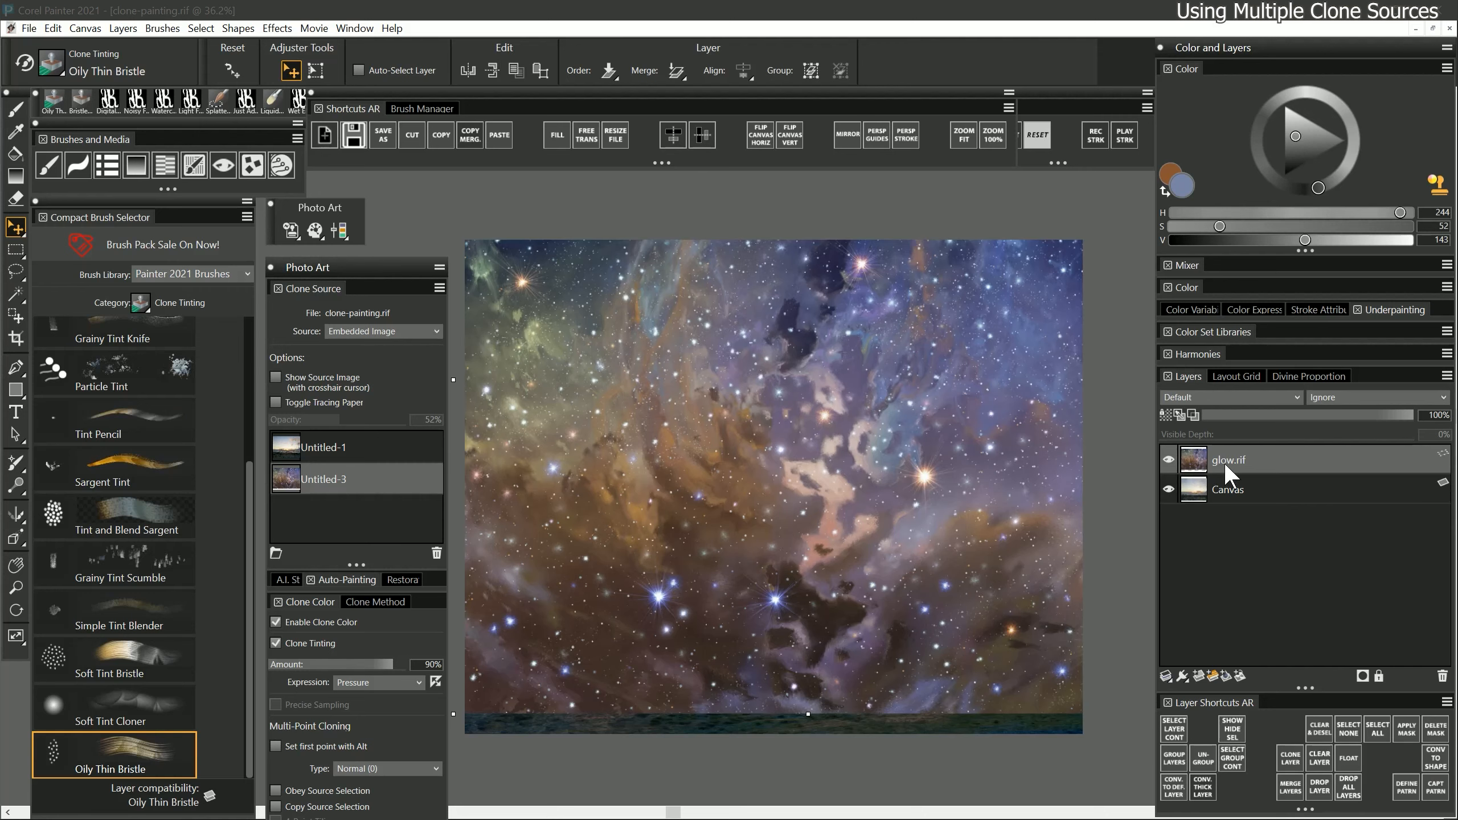
{"action": "left_click", "coordinate": [1441, 678]}
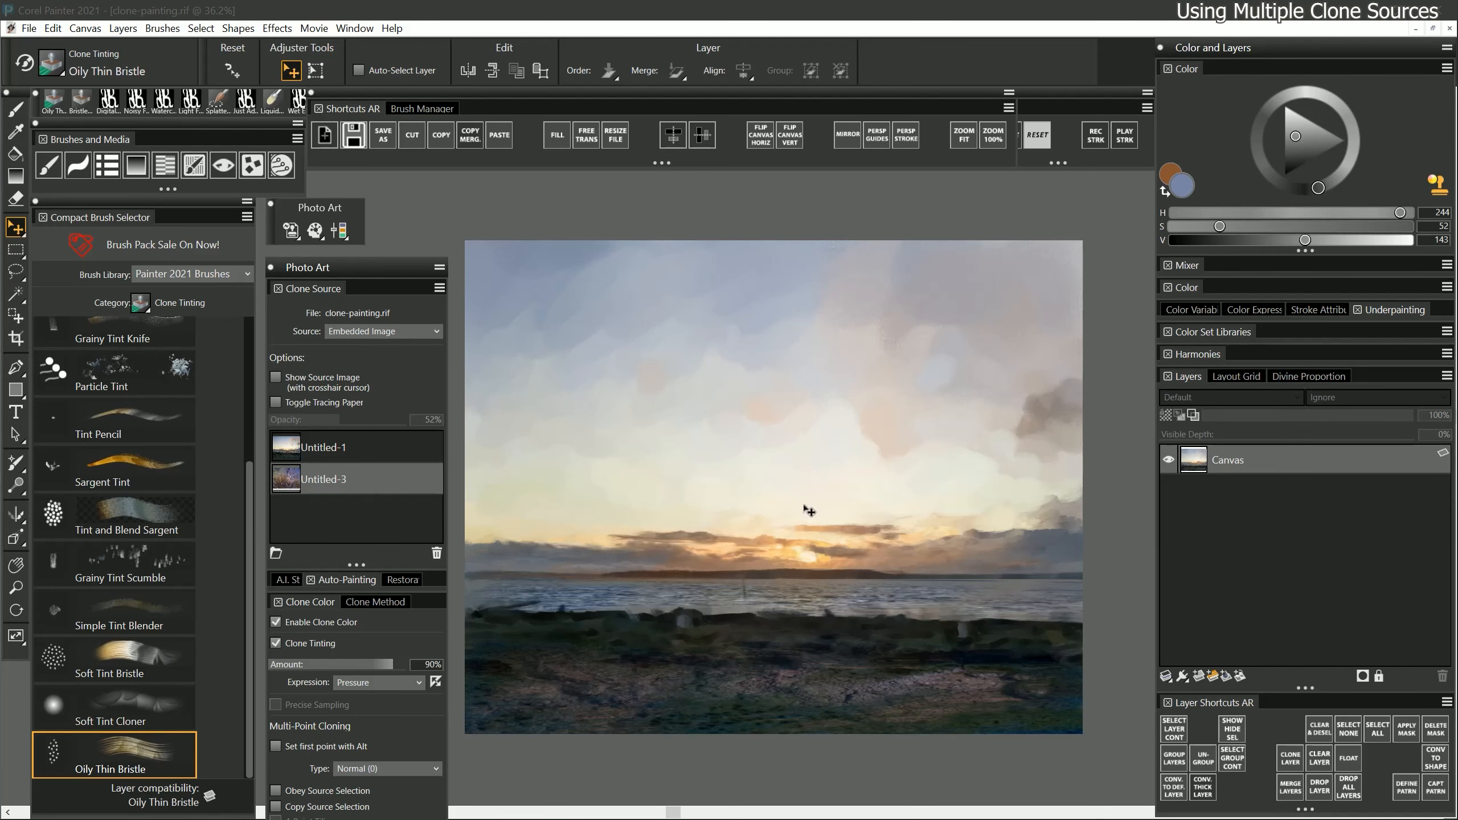
Turn on tracing paper and rename the two embedded clone sources Beach and Space
{"action": "key", "text": "t"}
{"action": "key", "text": "t"}
{"action": "key", "text": "t"}
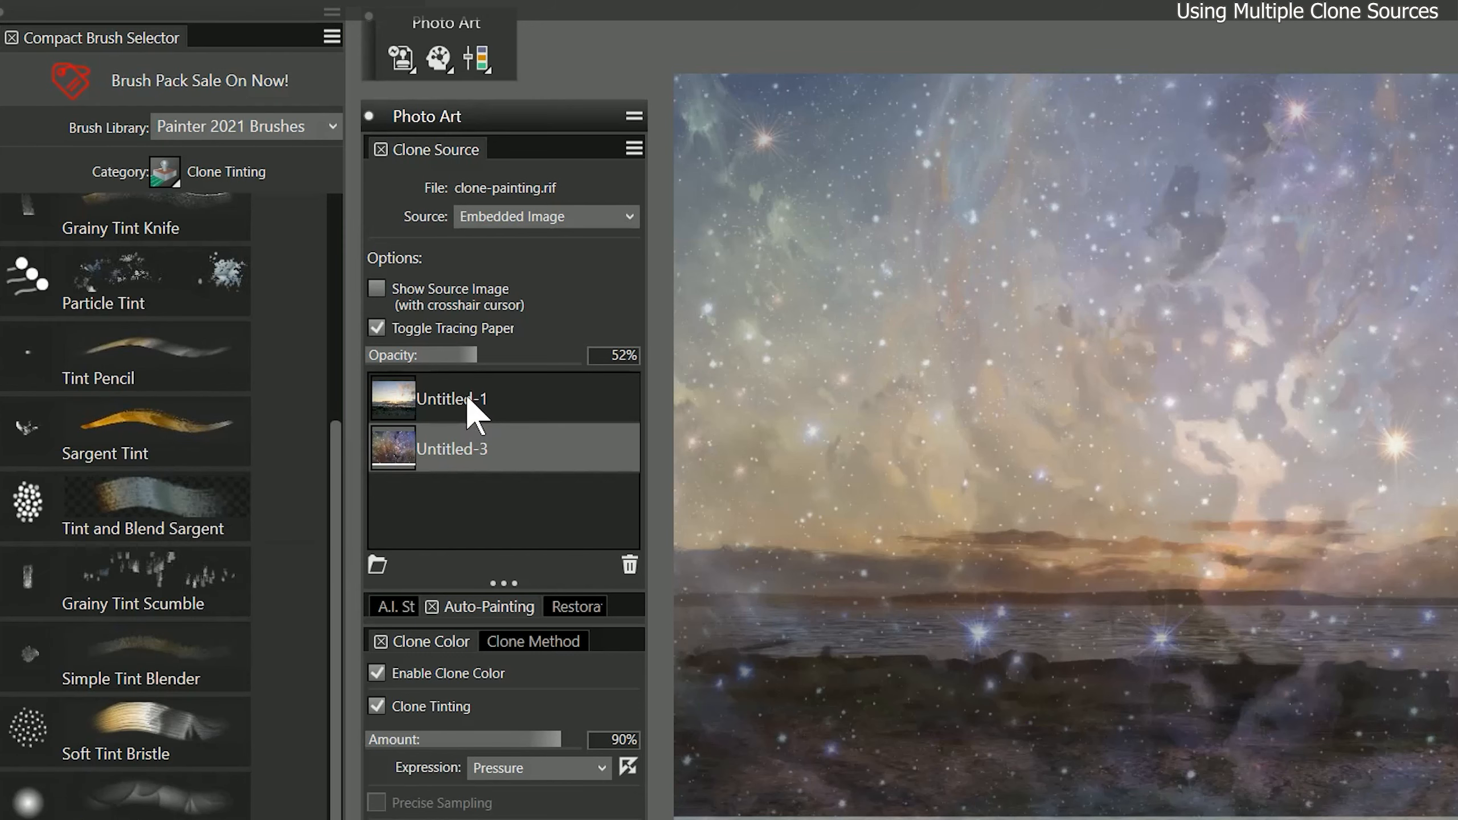
{"action": "left_click", "coordinate": [334, 448]}
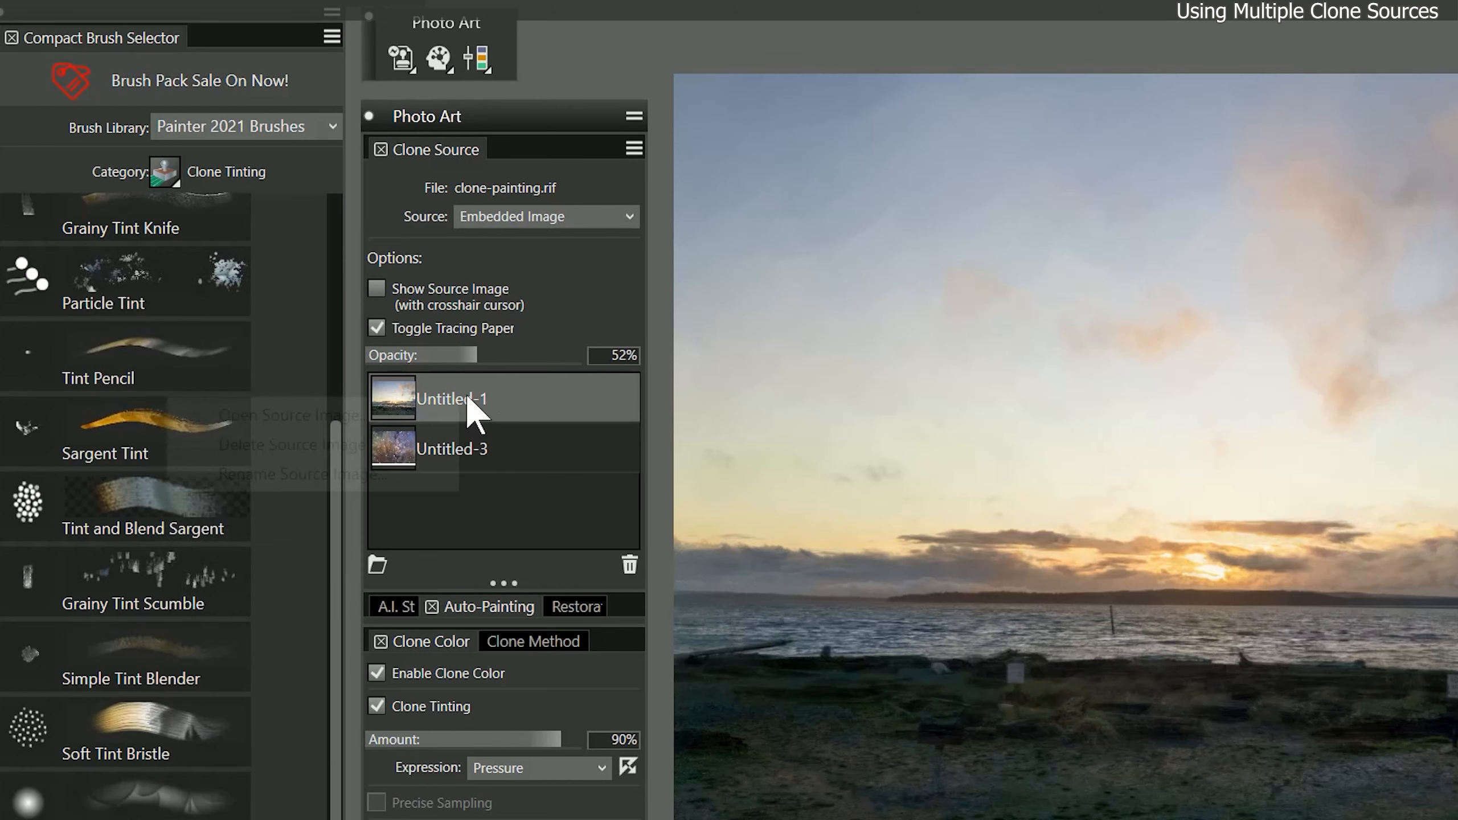
{"action": "right_click", "coordinate": [334, 448]}
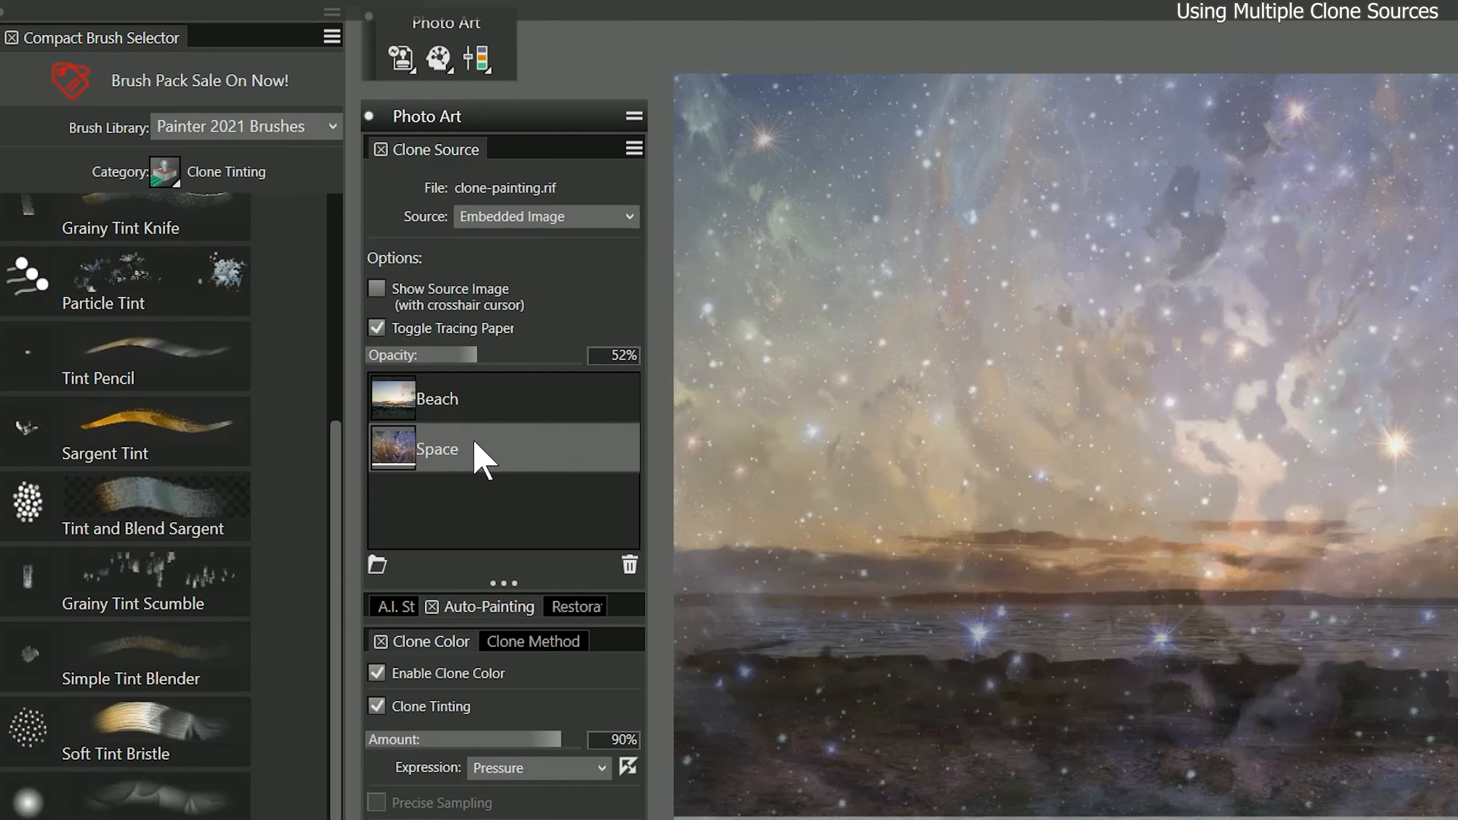
Alternate between the Beach and Space clone sources to compare them, leaving Space selected
{"action": "left_click", "coordinate": [487, 399]}
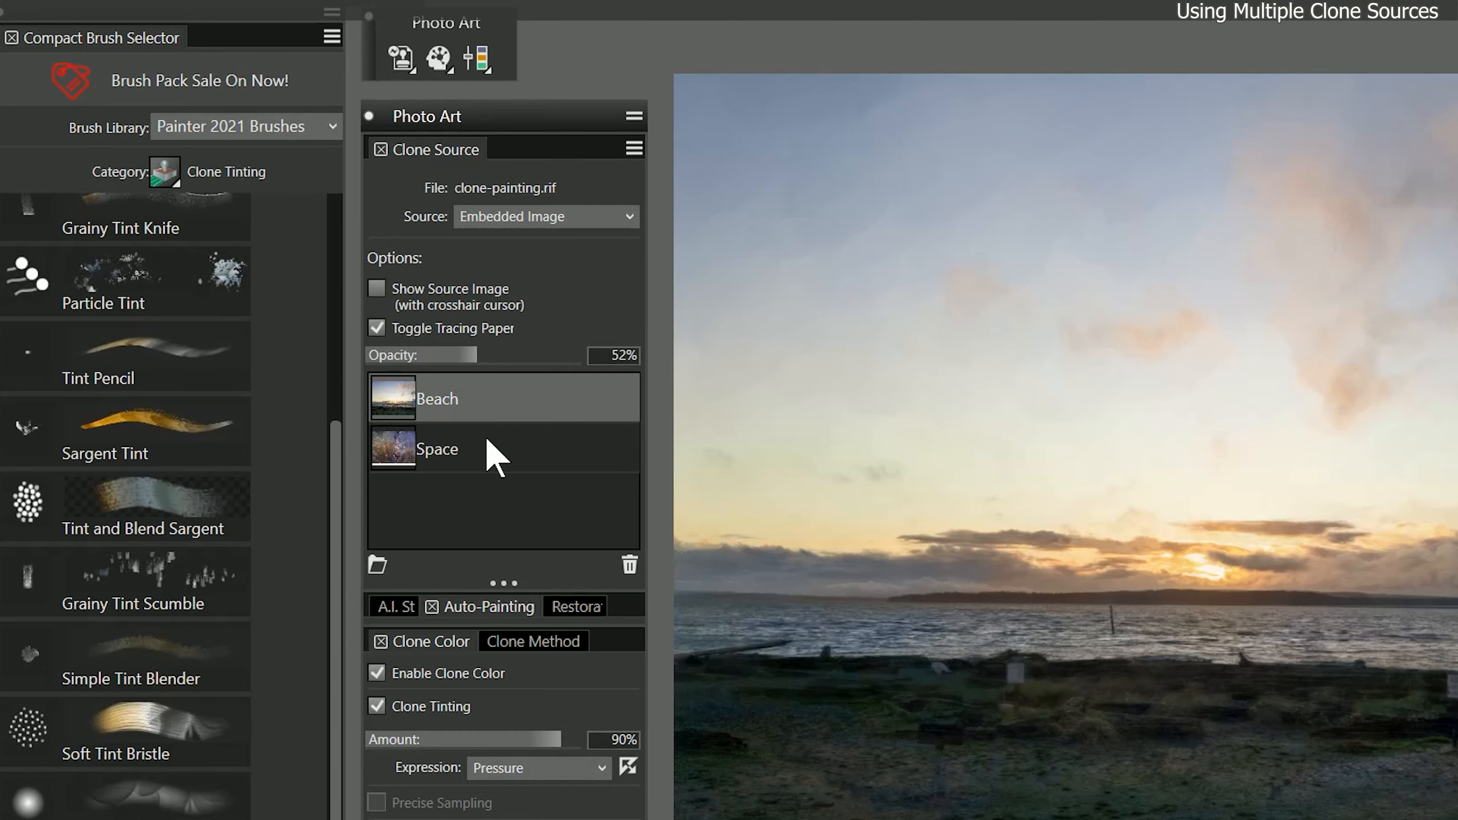
{"action": "left_click", "coordinate": [485, 436]}
{"action": "left_click", "coordinate": [498, 403]}
{"action": "left_click", "coordinate": [497, 454]}
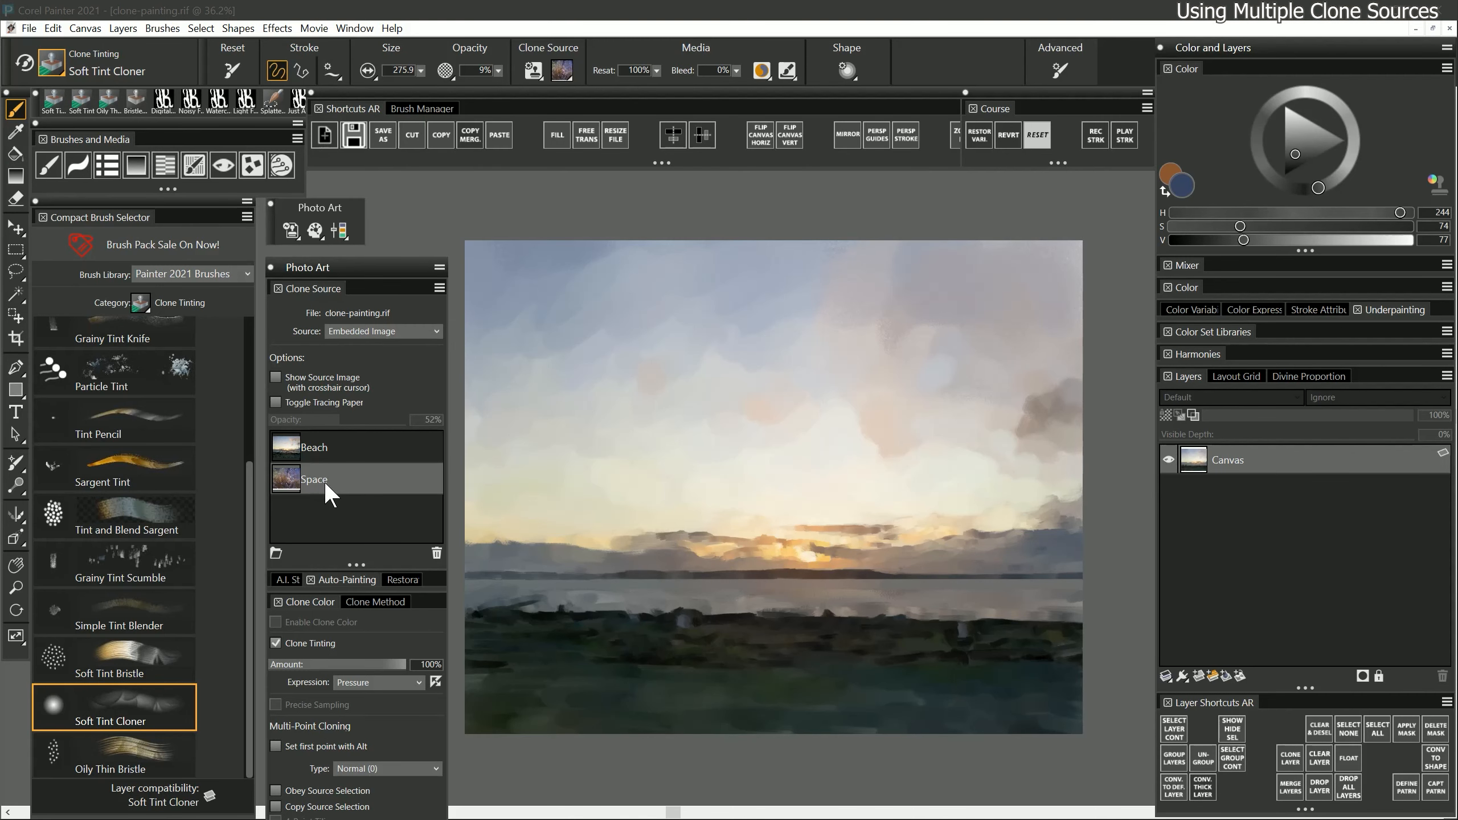
Clone the stars and nebula from the Space source across the sky with the Soft Tint Cloner from Clone Tinting
{"action": "left_click", "coordinate": [53, 67]}
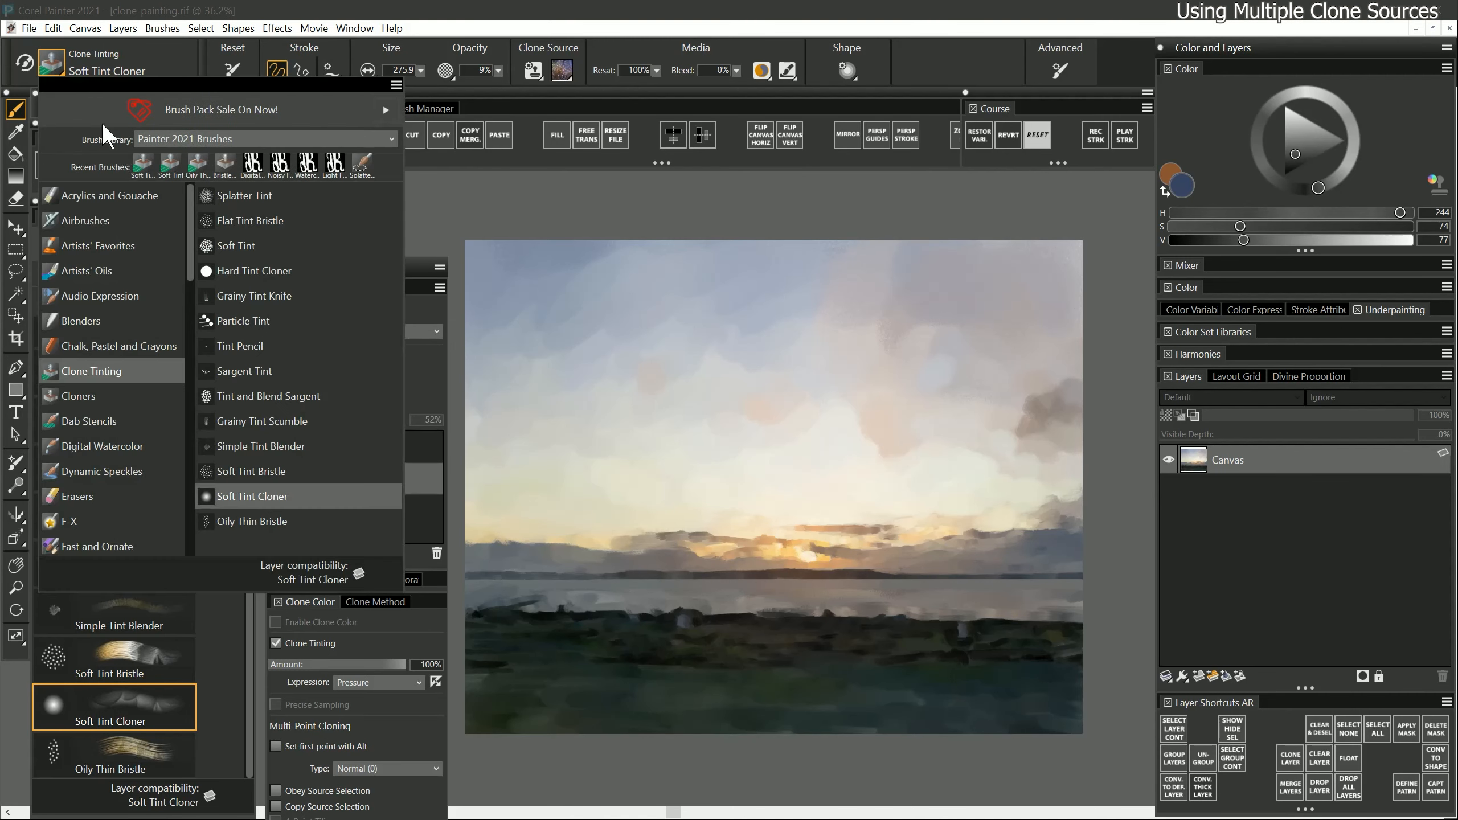
{"action": "left_click", "coordinate": [236, 500]}
{"action": "left_click", "coordinate": [1296, 152]}
{"action": "left_click_drag", "start_coordinate": [1296, 152], "coordinate": [1291, 153]}
{"action": "mouse_move", "coordinate": [1056, 229]}
{"action": "left_mouse_down"}
{"action": "mouse_move", "coordinate": [407, 312]}
{"action": "mouse_move", "coordinate": [457, 254]}
{"action": "mouse_move", "coordinate": [832, 326]}
{"action": "mouse_move", "coordinate": [687, 399]}
{"action": "mouse_move", "coordinate": [1055, 451]}
{"action": "left_mouse_up"}
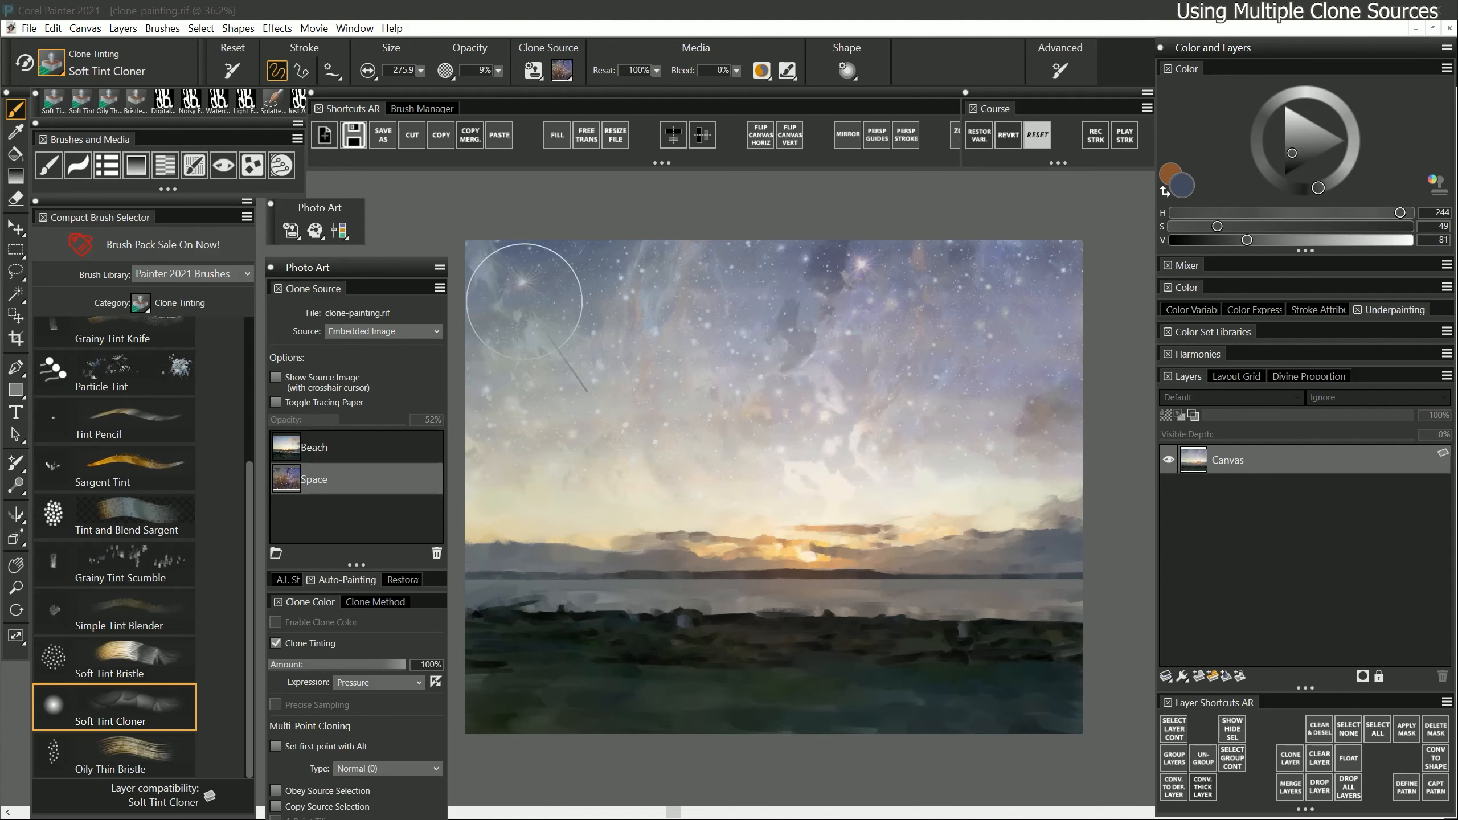
{"action": "mouse_move", "coordinate": [521, 248]}
{"action": "left_mouse_down"}
{"action": "mouse_move", "coordinate": [732, 244]}
{"action": "mouse_move", "coordinate": [479, 315]}
{"action": "mouse_move", "coordinate": [511, 423]}
{"action": "mouse_move", "coordinate": [488, 417]}
{"action": "mouse_move", "coordinate": [1050, 313]}
{"action": "left_mouse_up"}
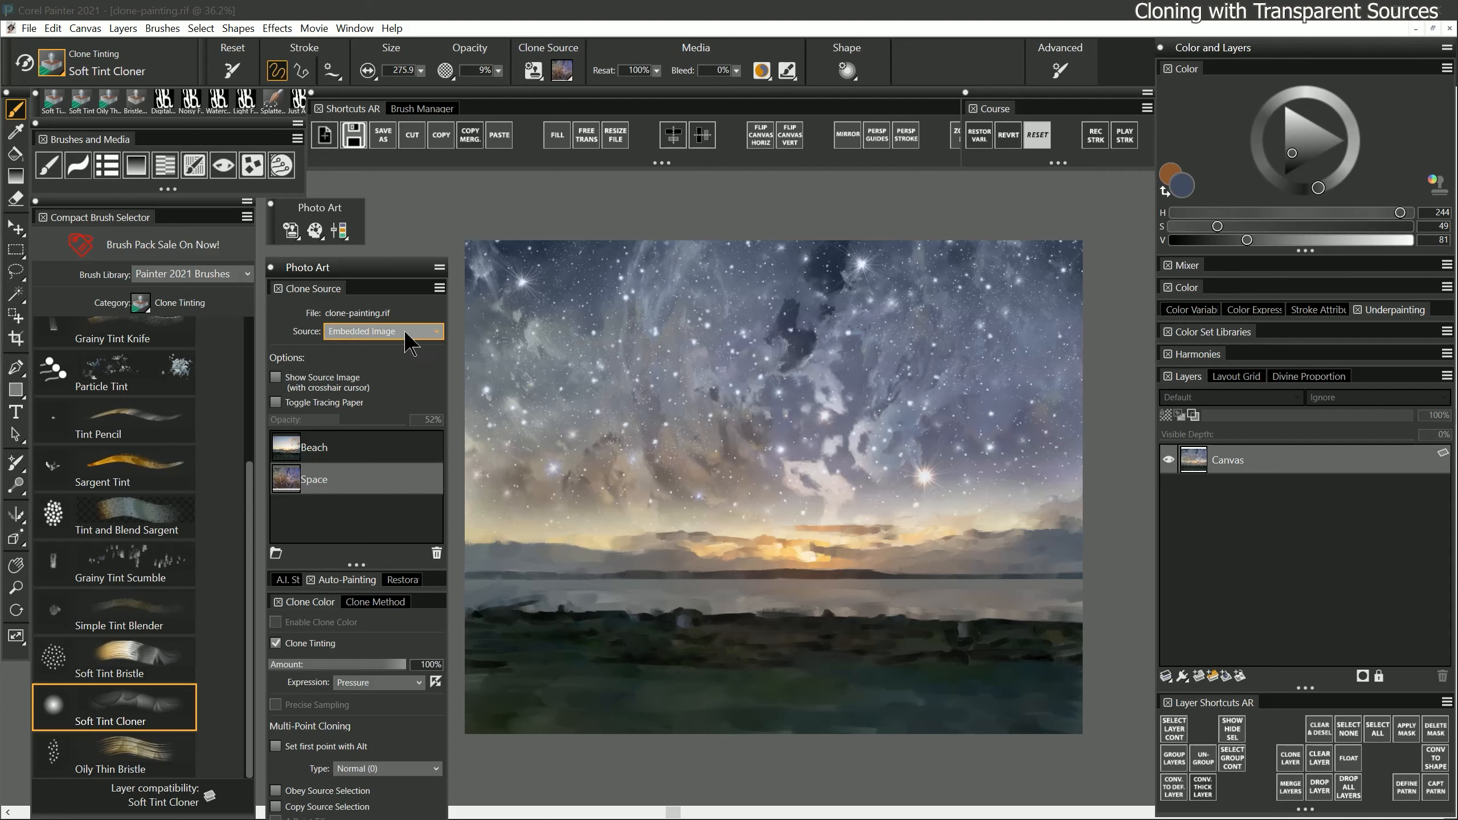
Change the clone source to Texture, import the moon file as a texture and show it over the painting
{"action": "left_click", "coordinate": [405, 332]}
{"action": "left_click", "coordinate": [383, 380]}
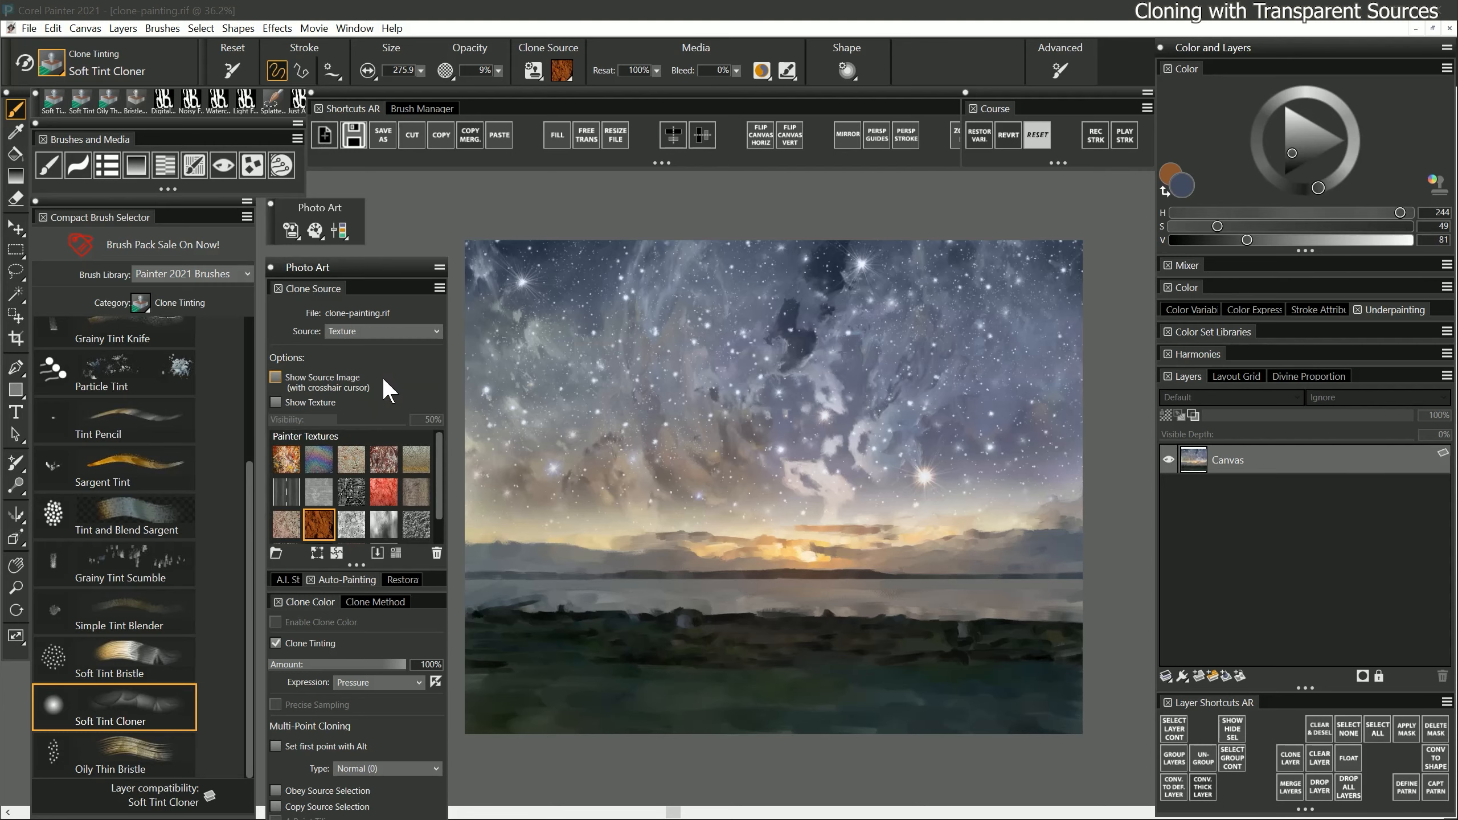
{"action": "left_click", "coordinate": [377, 553]}
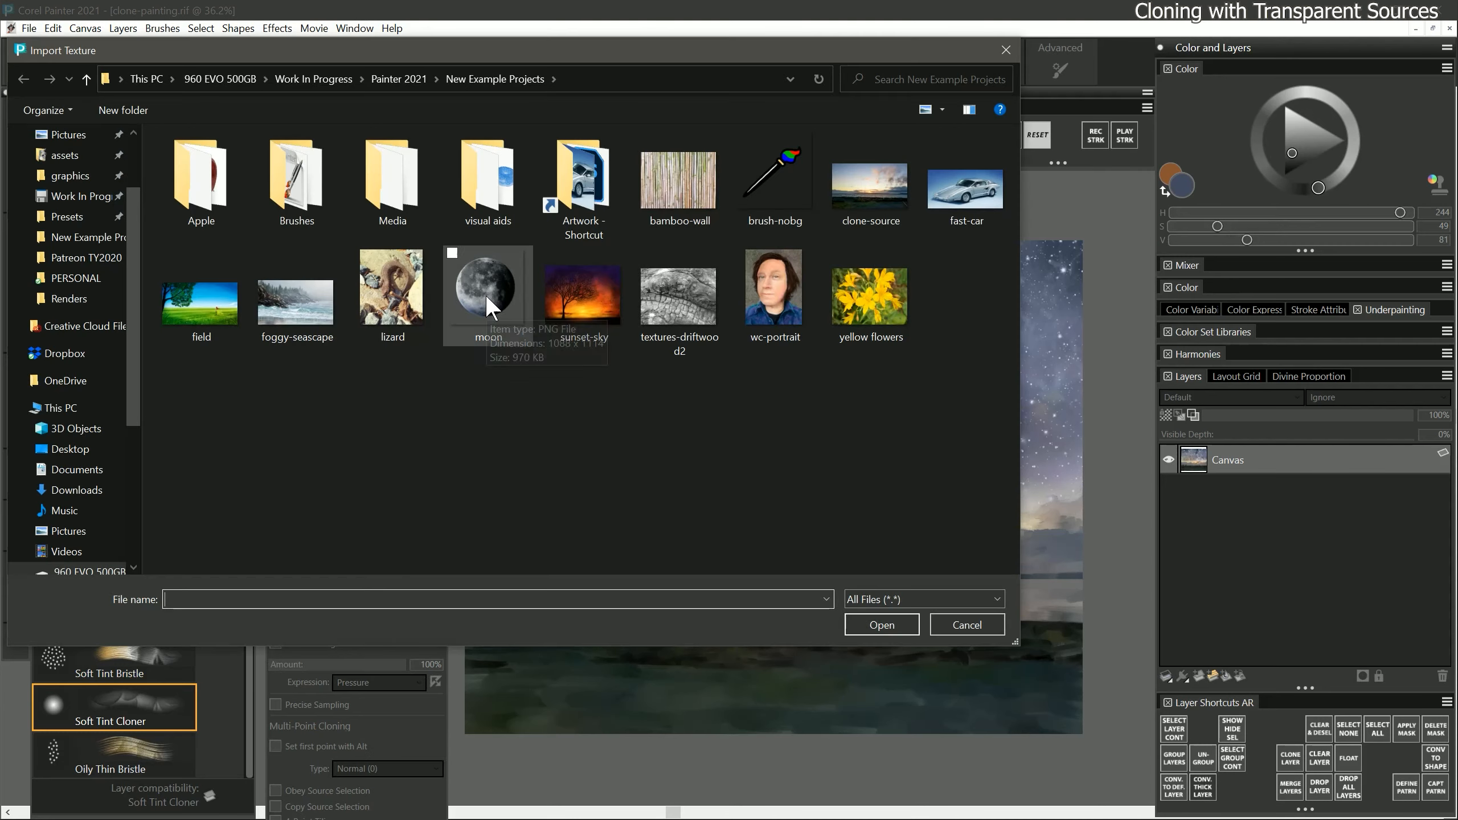
{"action": "left_click", "coordinate": [491, 307]}
{"action": "left_click", "coordinate": [872, 623]}
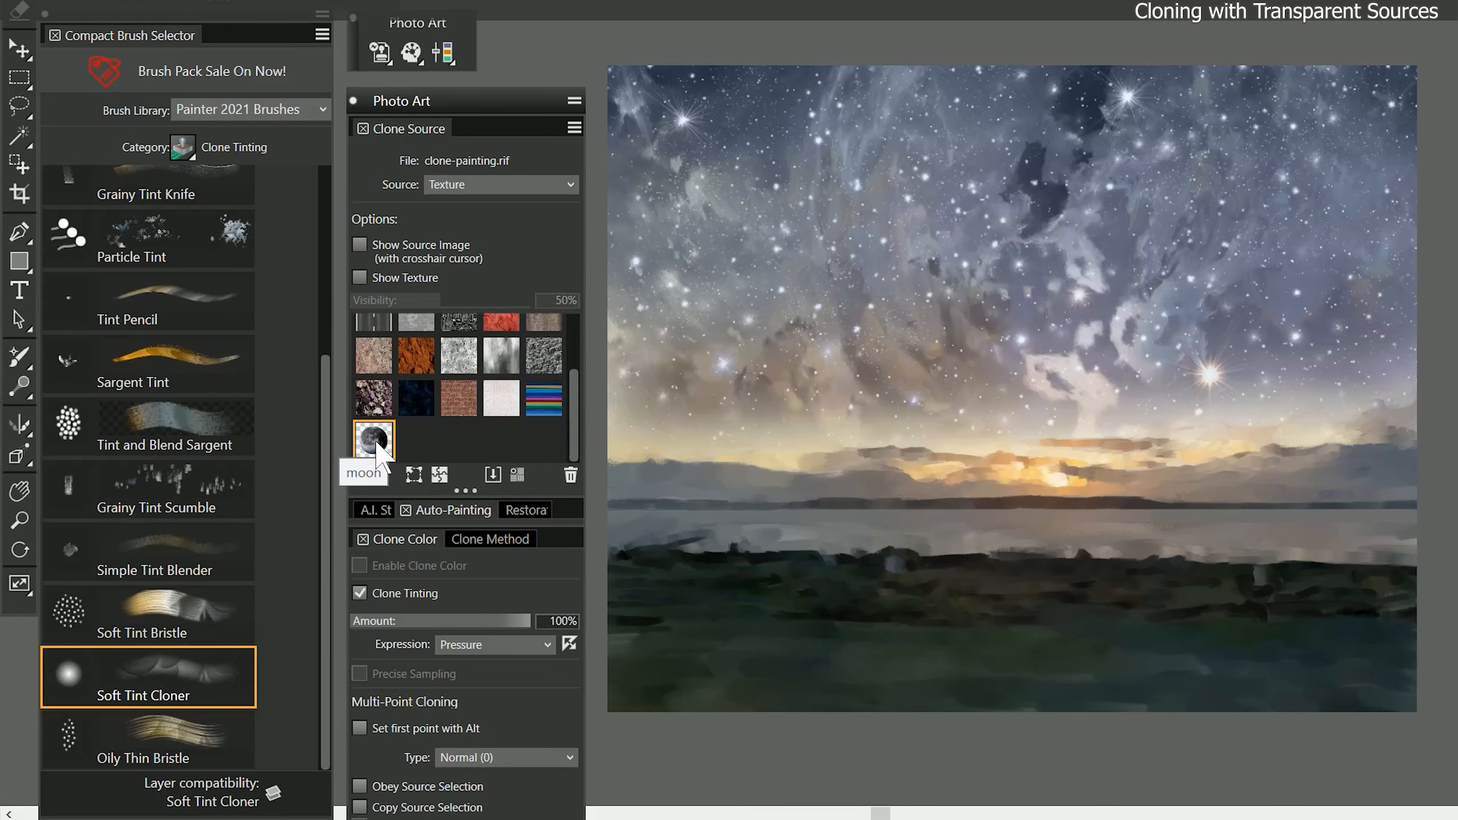
{"action": "left_click", "coordinate": [359, 277]}
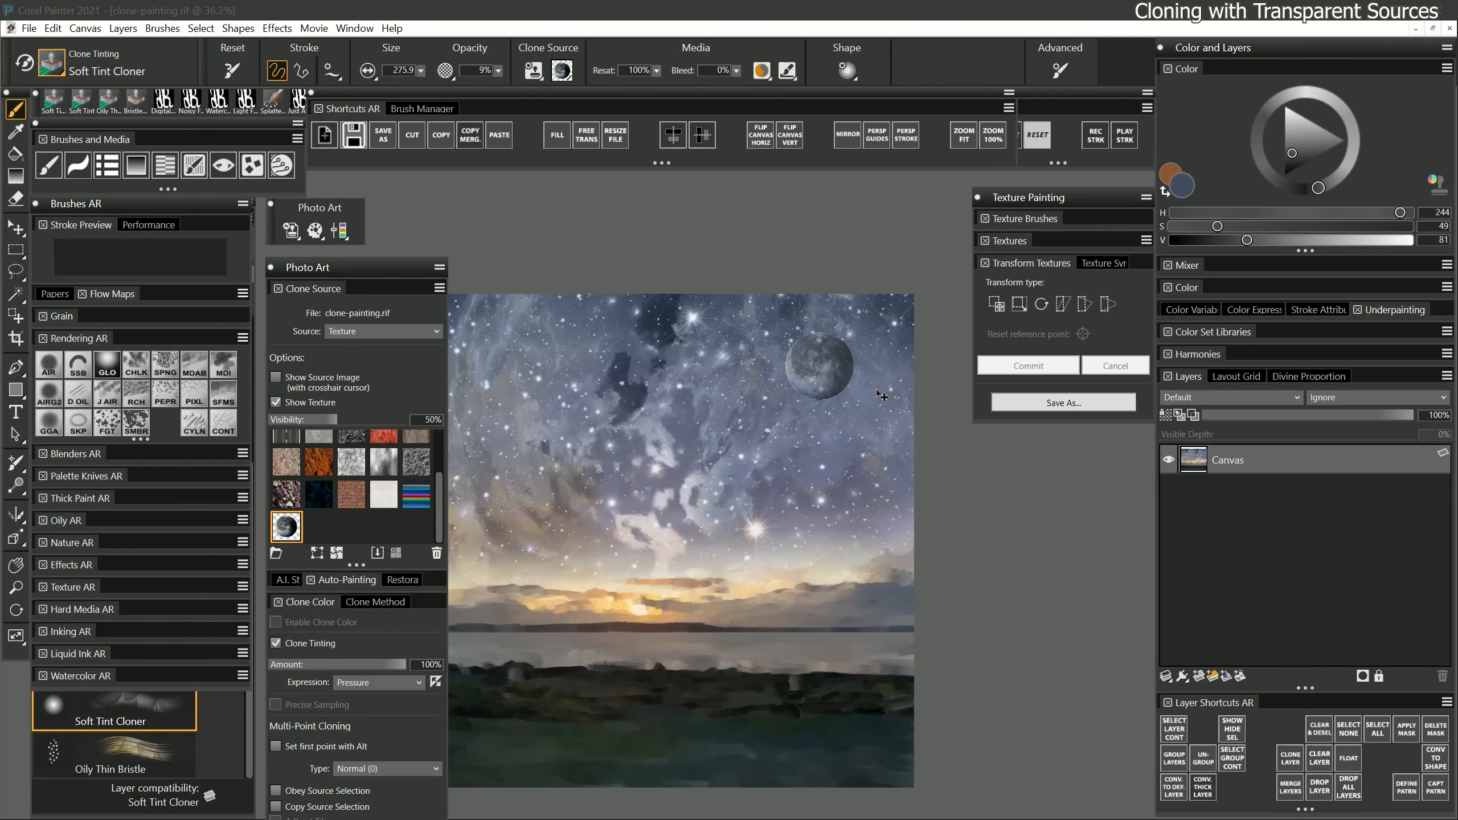
Add a new layer and choose the Soft Tint Bristle brush from Clone Tinting
{"action": "left_click", "coordinate": [1199, 677]}
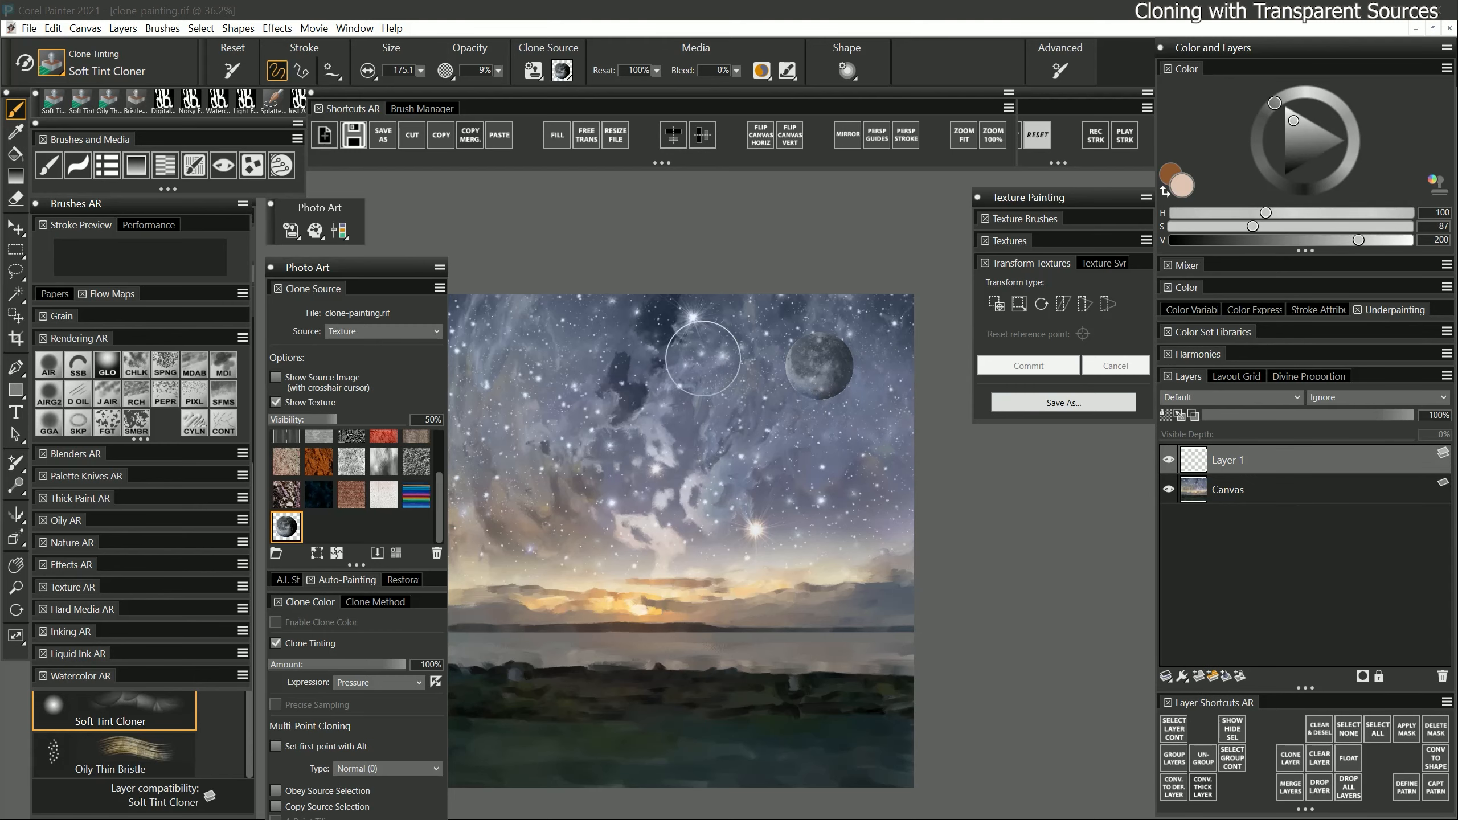
{"action": "left_click", "coordinate": [51, 63]}
{"action": "left_click", "coordinate": [252, 472]}
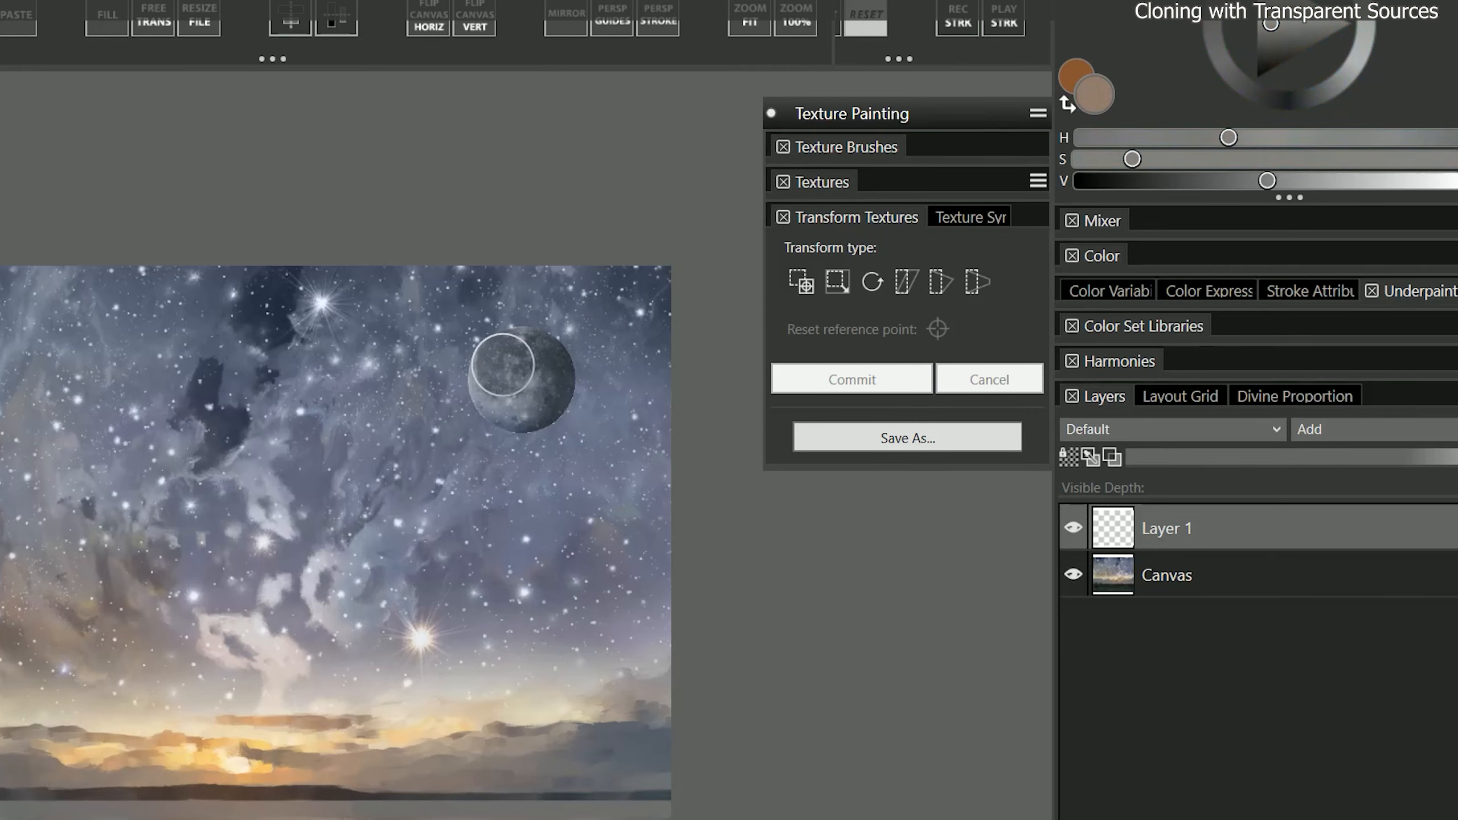
Clone the moon onto Layer 1, tinting it with warm brown and blue hues
{"action": "mouse_move", "coordinate": [475, 393]}
{"action": "left_mouse_down"}
{"action": "mouse_move", "coordinate": [495, 419]}
{"action": "mouse_move", "coordinate": [474, 396]}
{"action": "mouse_move", "coordinate": [472, 348]}
{"action": "mouse_move", "coordinate": [492, 423]}
{"action": "mouse_move", "coordinate": [510, 409]}
{"action": "mouse_move", "coordinate": [527, 430]}
{"action": "mouse_move", "coordinate": [546, 386]}
{"action": "mouse_move", "coordinate": [523, 335]}
{"action": "left_mouse_up"}
{"action": "left_click", "coordinate": [1312, 103]}
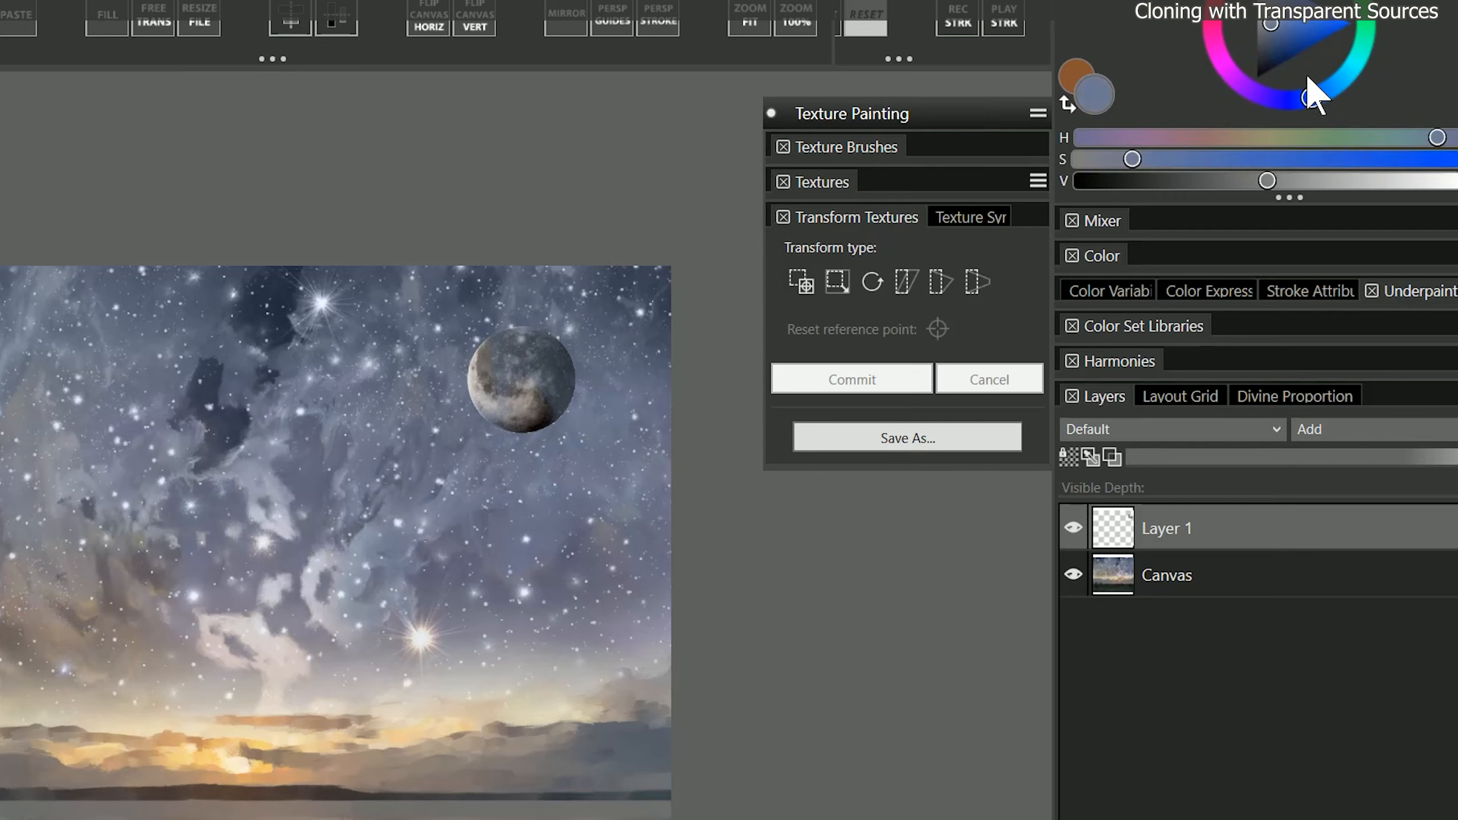
{"action": "left_click_drag", "start_coordinate": [1272, 24], "coordinate": [1277, 16]}
{"action": "mouse_move", "coordinate": [548, 317]}
{"action": "left_mouse_down"}
{"action": "mouse_move", "coordinate": [517, 356]}
{"action": "mouse_move", "coordinate": [553, 505]}
{"action": "left_mouse_up"}
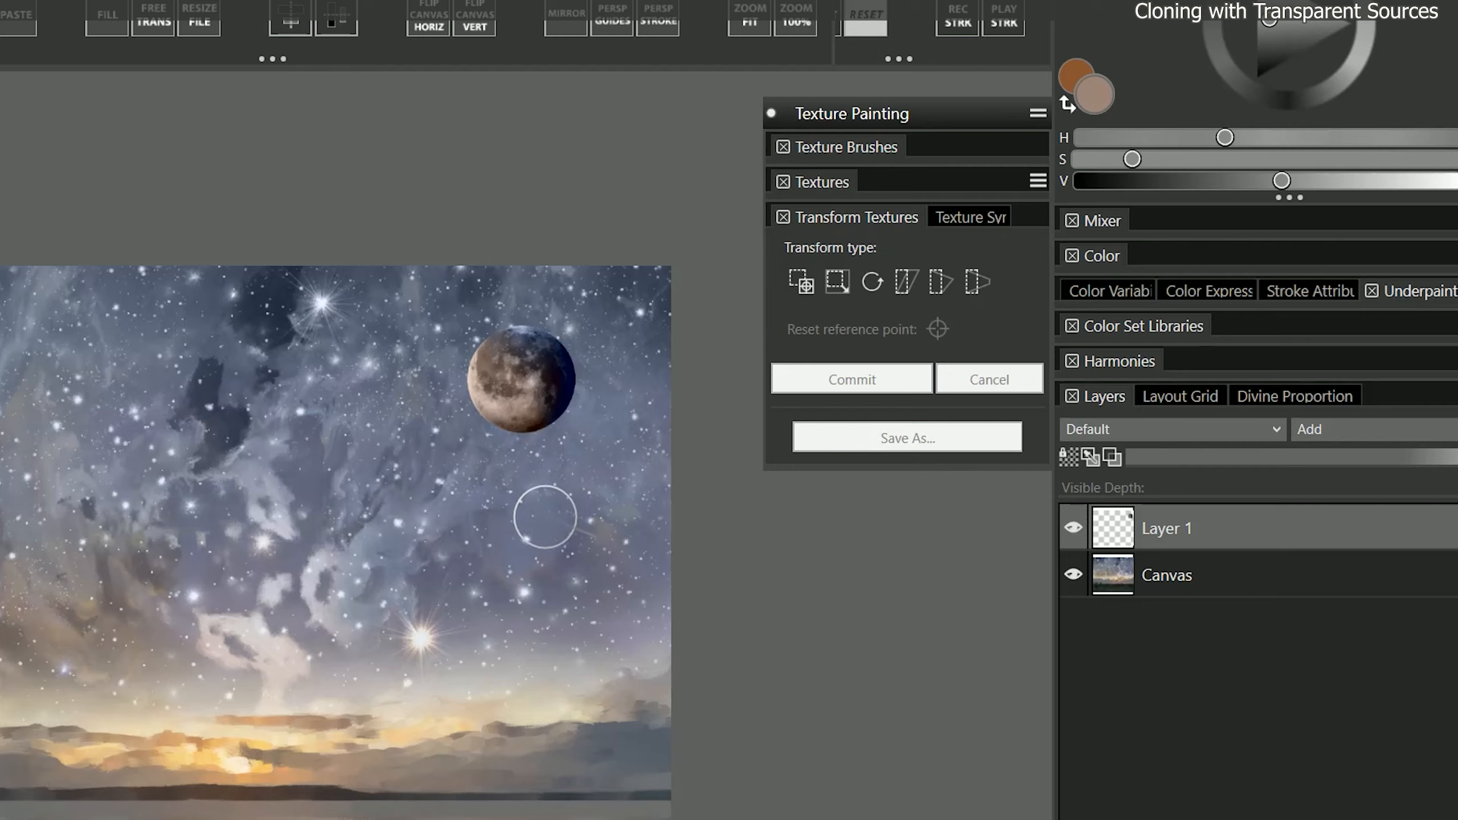
Hide and show Layer 1 to check the cloned moon, and move the moon lower in the sky
{"action": "left_click", "coordinate": [1072, 526]}
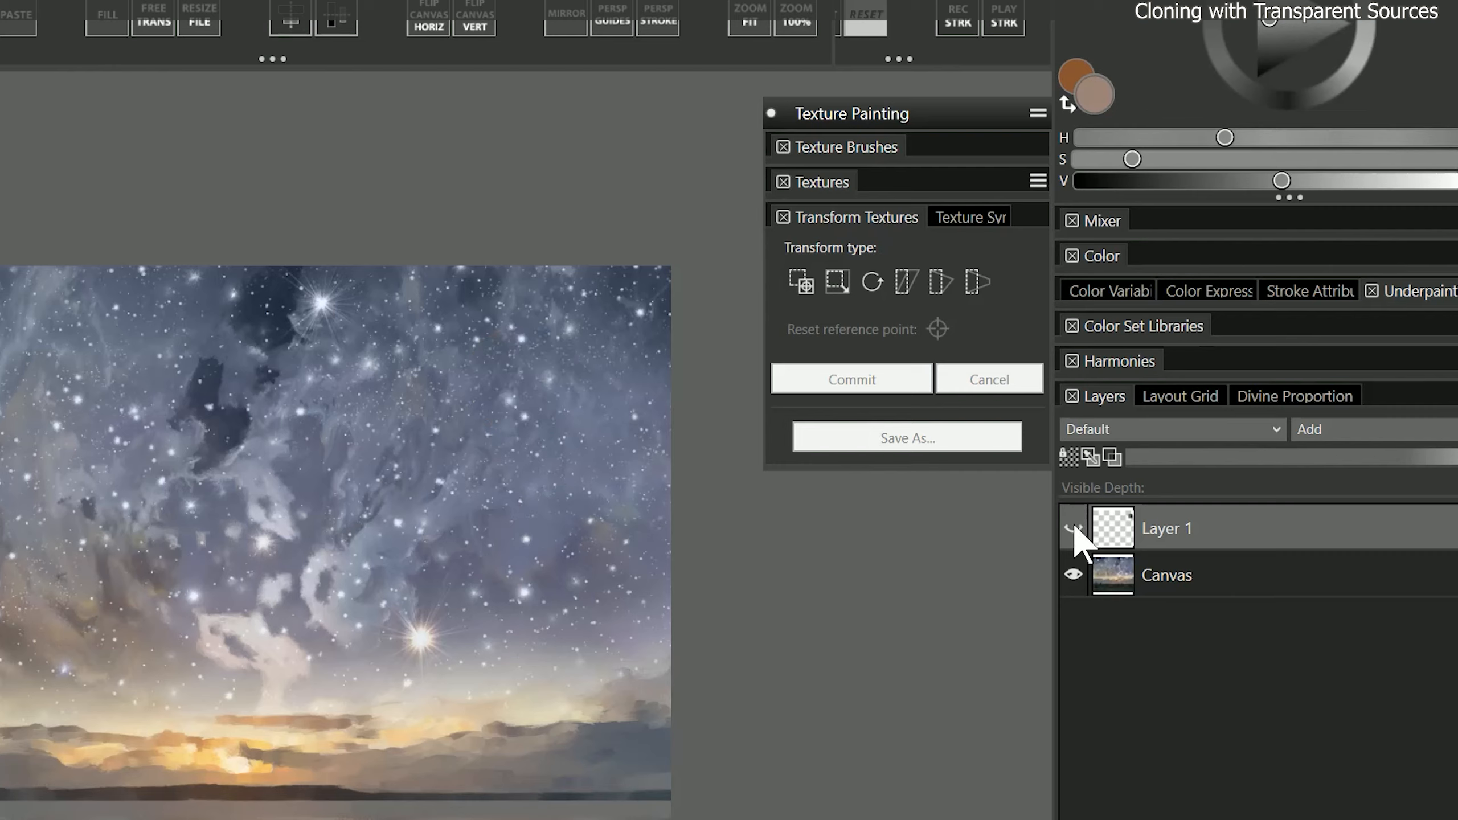
{"action": "left_click", "coordinate": [1073, 525]}
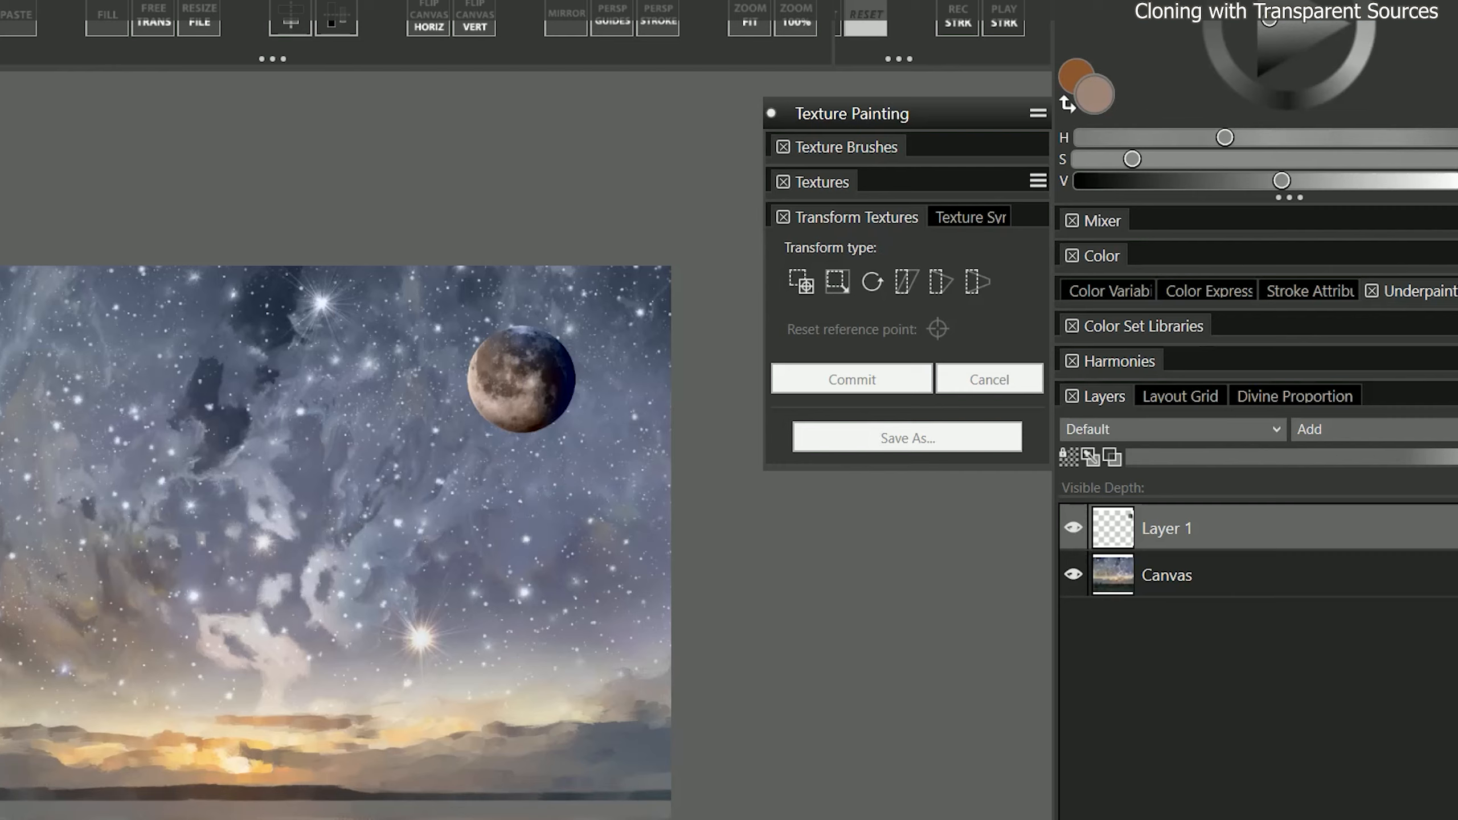
{"action": "key", "text": "f"}
{"action": "left_click_drag", "start_coordinate": [504, 383], "coordinate": [485, 435]}
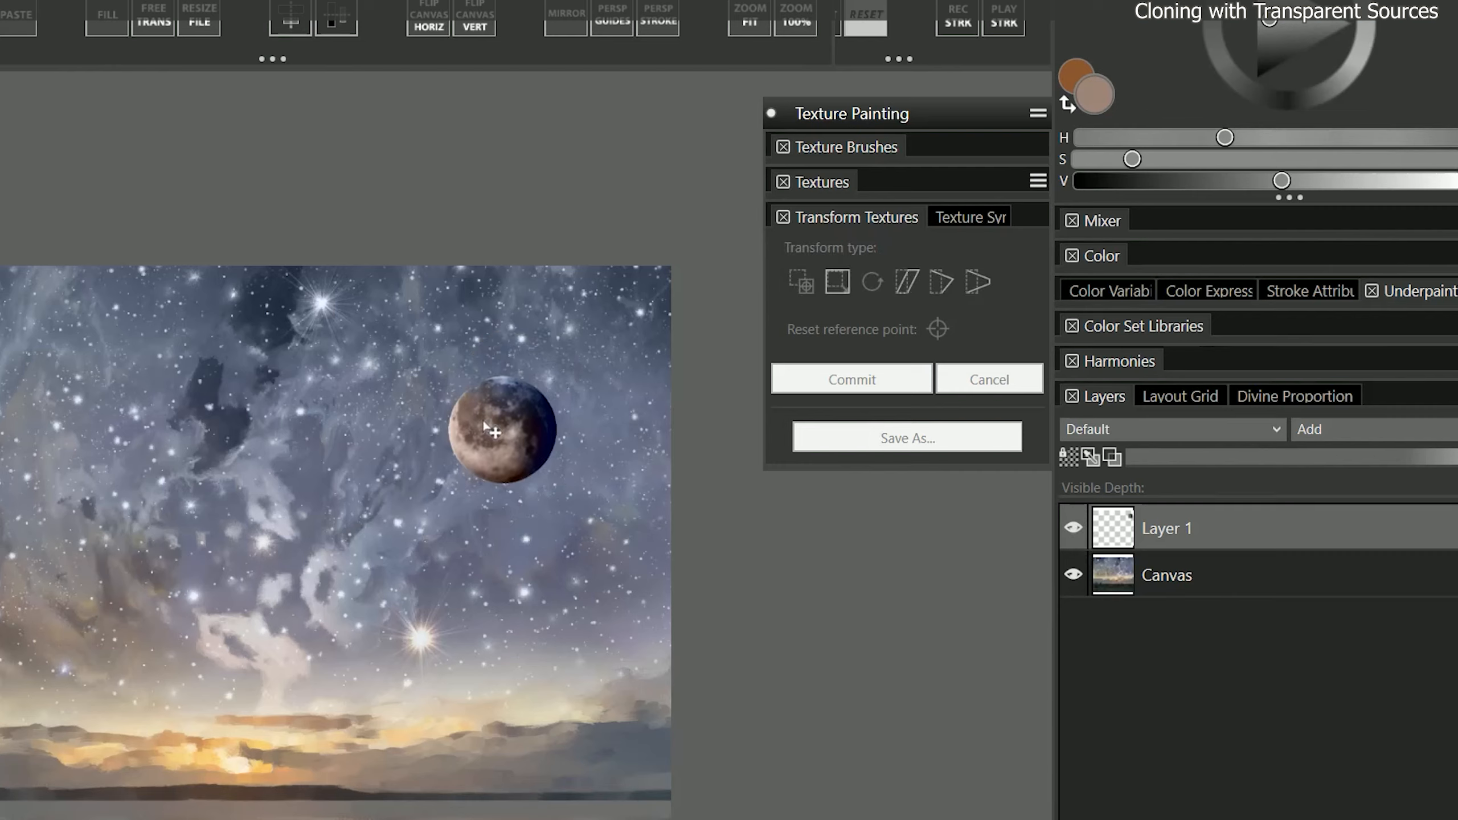
Try the Screen composite method on Layer 1 and move the moon toward the sky's right edge
{"action": "left_click", "coordinate": [1110, 428]}
{"action": "left_click", "coordinate": [1103, 716]}
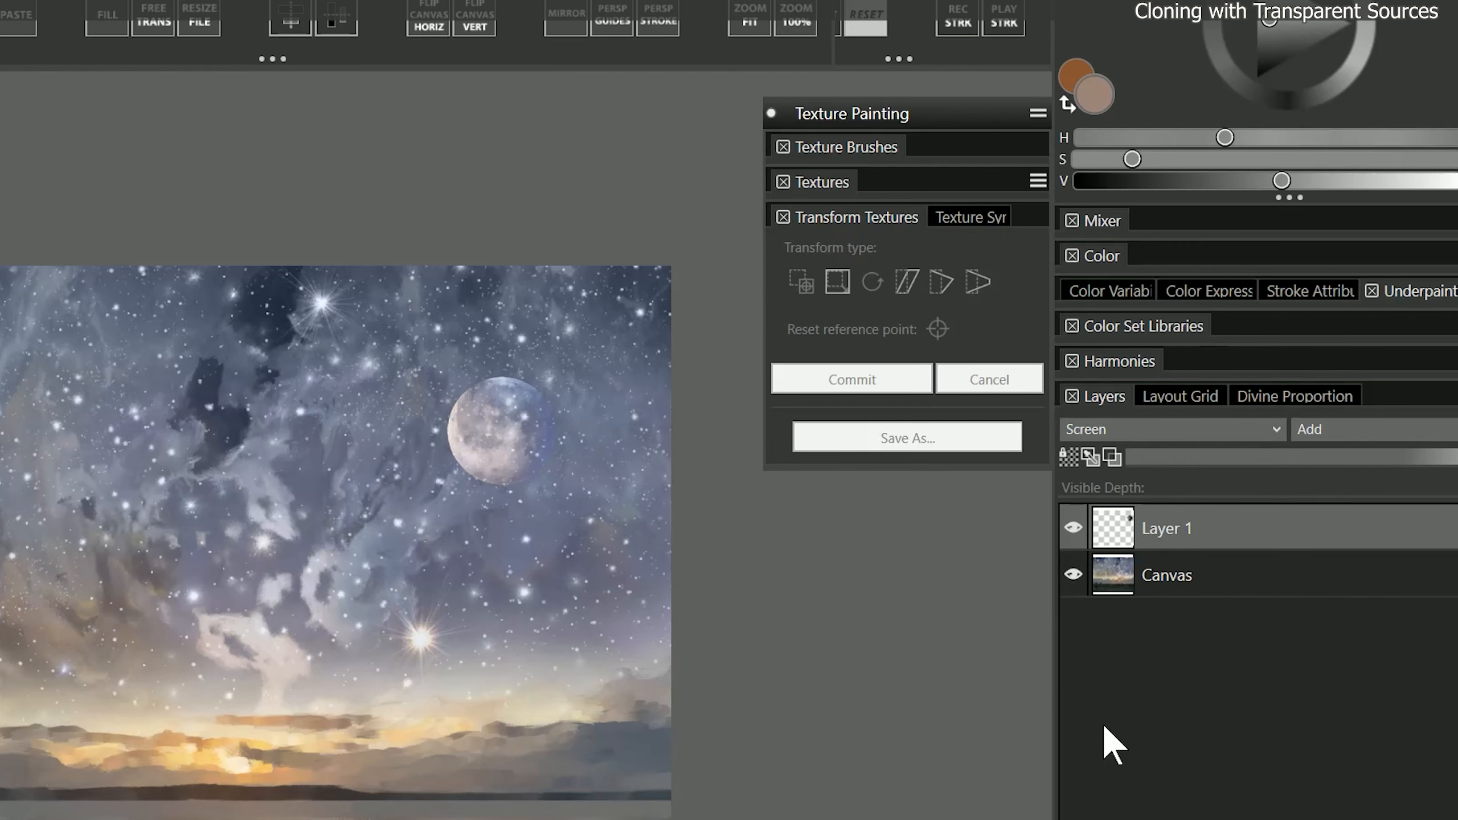
{"action": "mouse_move", "coordinate": [508, 456]}
{"action": "left_mouse_down"}
{"action": "mouse_move", "coordinate": [446, 417]}
{"action": "mouse_move", "coordinate": [585, 456]}
{"action": "left_mouse_up"}
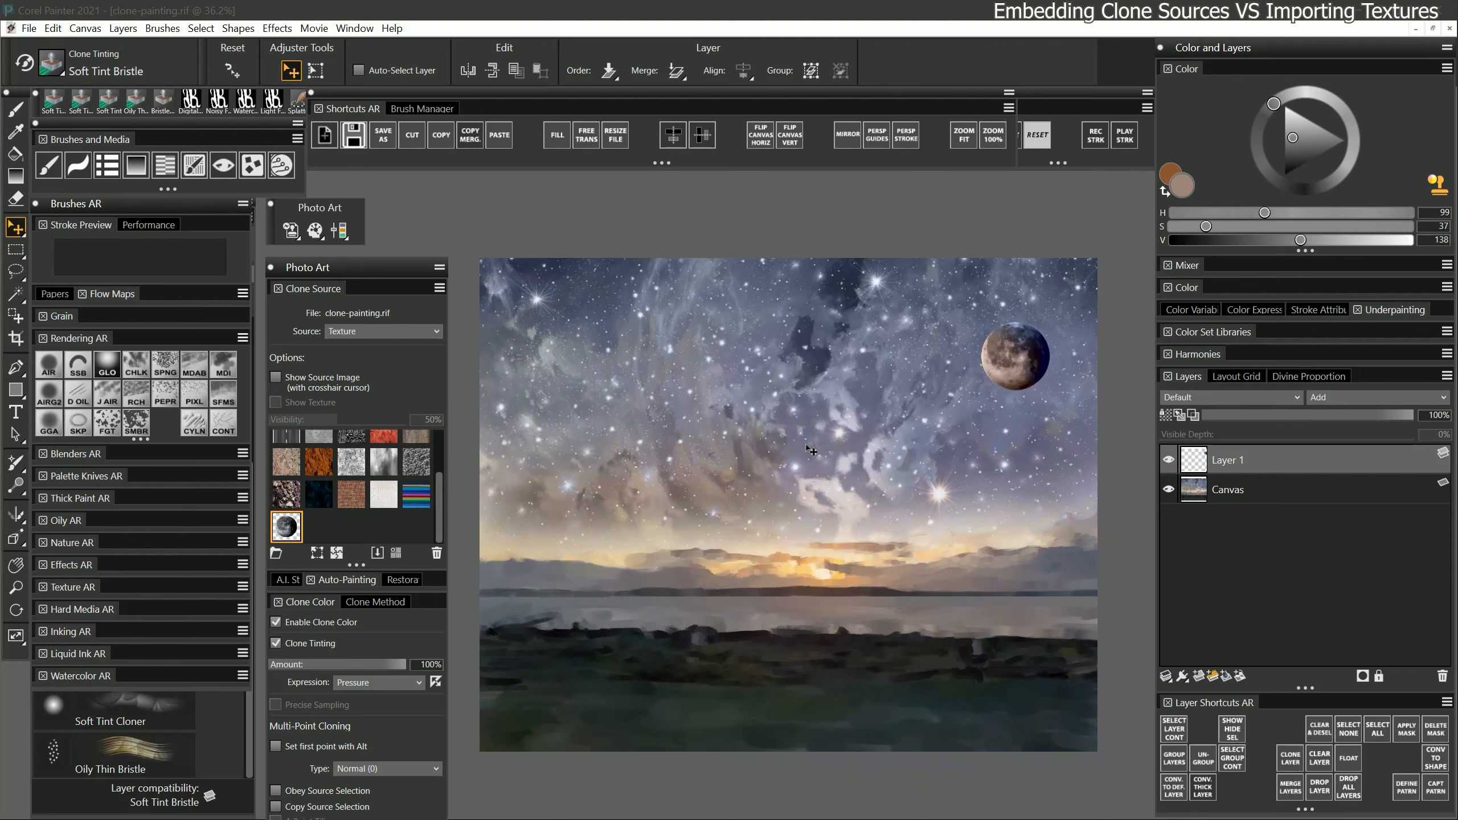
Switch the clone source to Embedded Image and back to Texture to compare embedded sources with imported textures
{"action": "left_click", "coordinate": [376, 330]}
{"action": "left_click", "coordinate": [375, 393]}
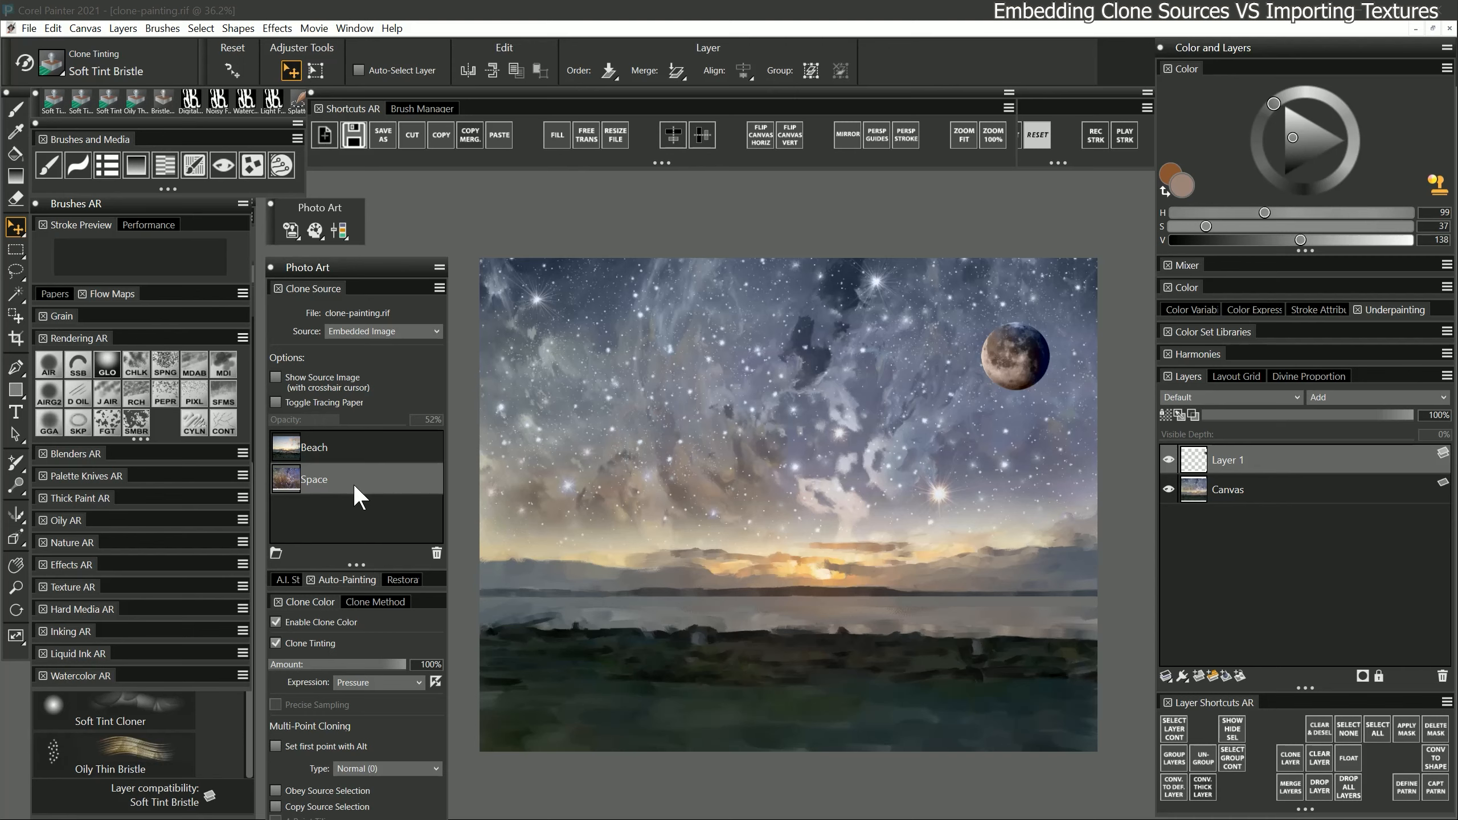
{"action": "left_click", "coordinate": [378, 331]}
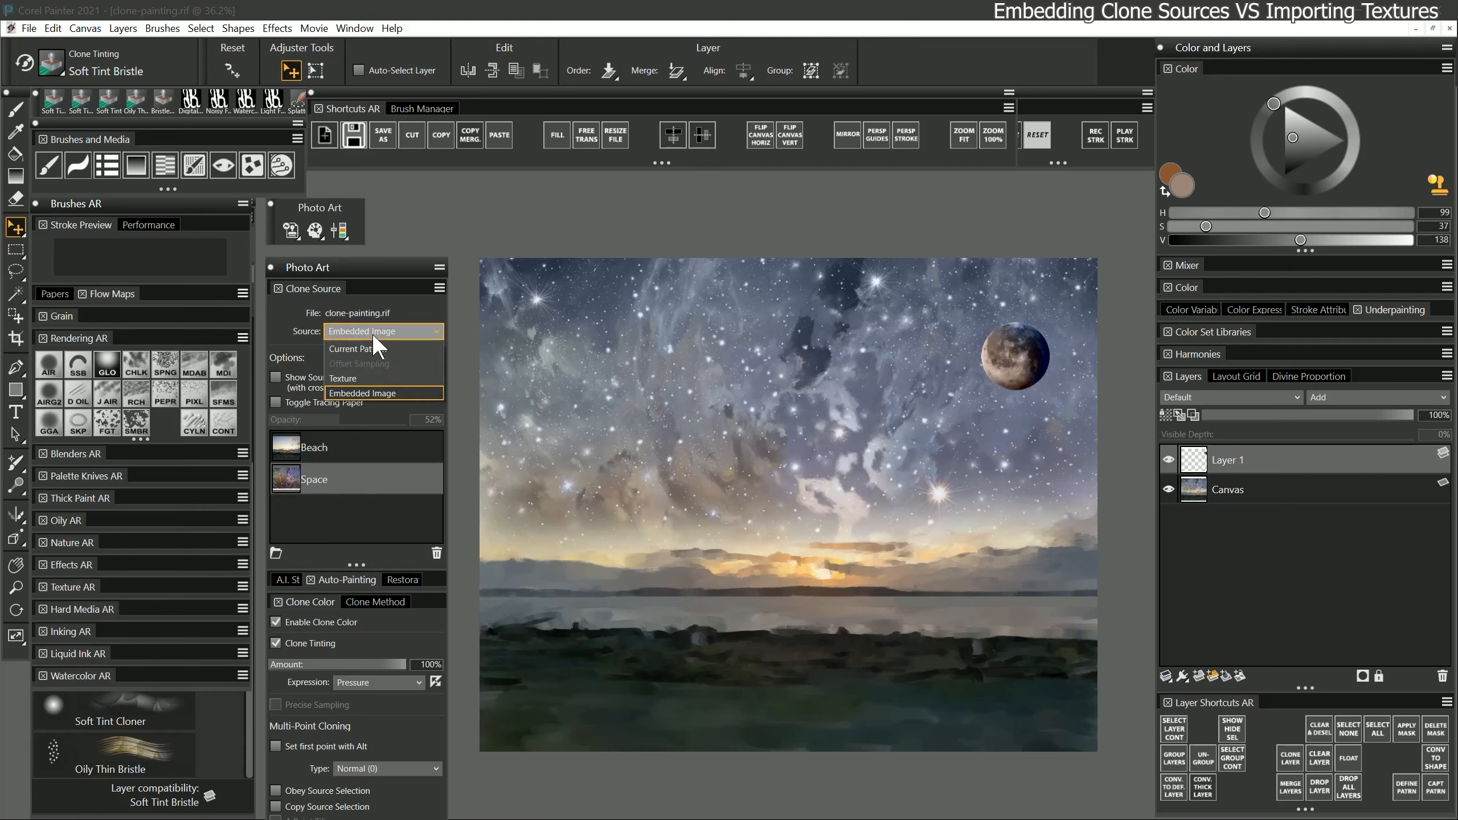
{"action": "left_click", "coordinate": [372, 379]}
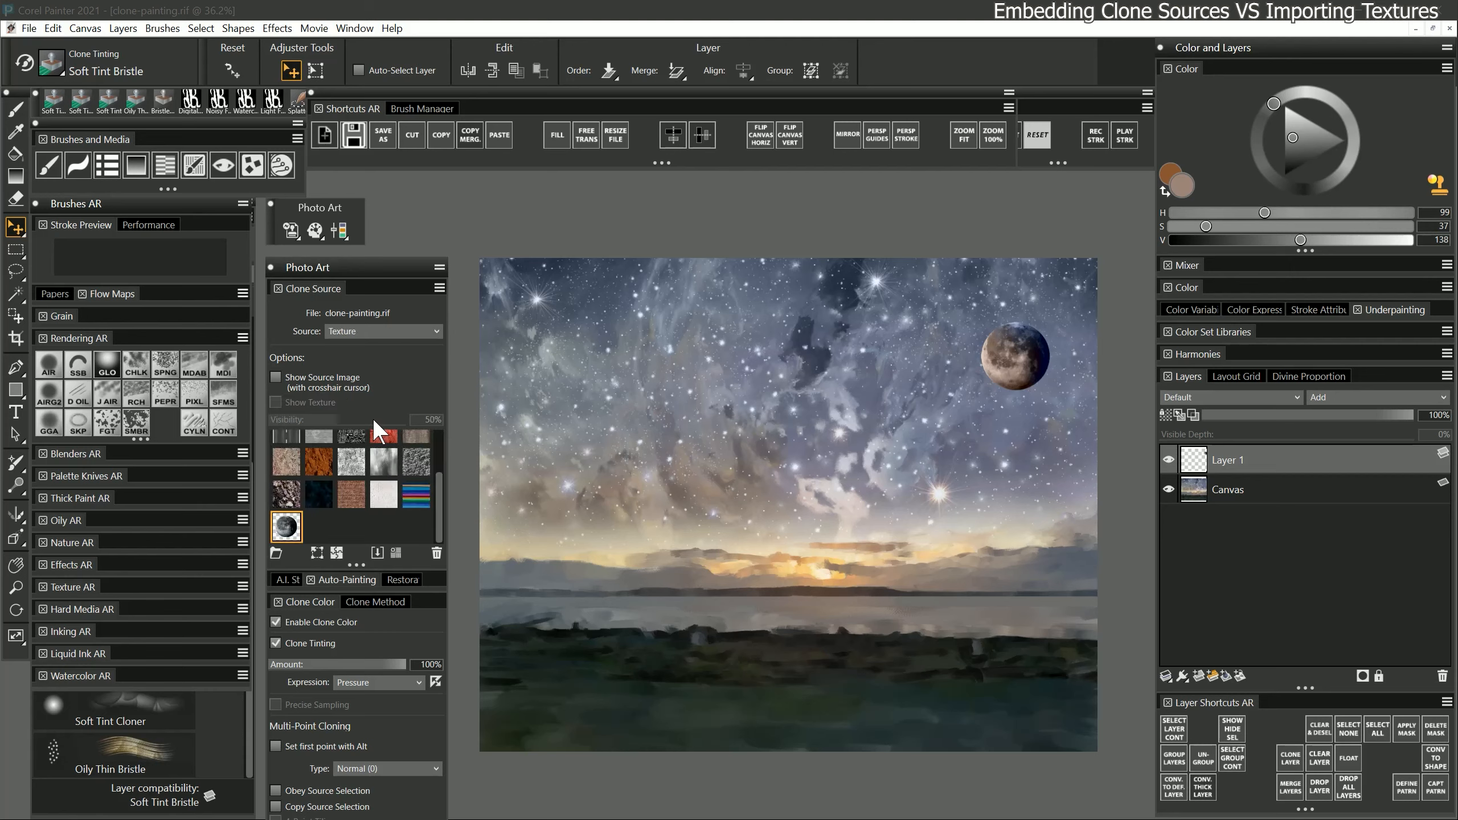
{"action": "left_click", "coordinate": [378, 553]}
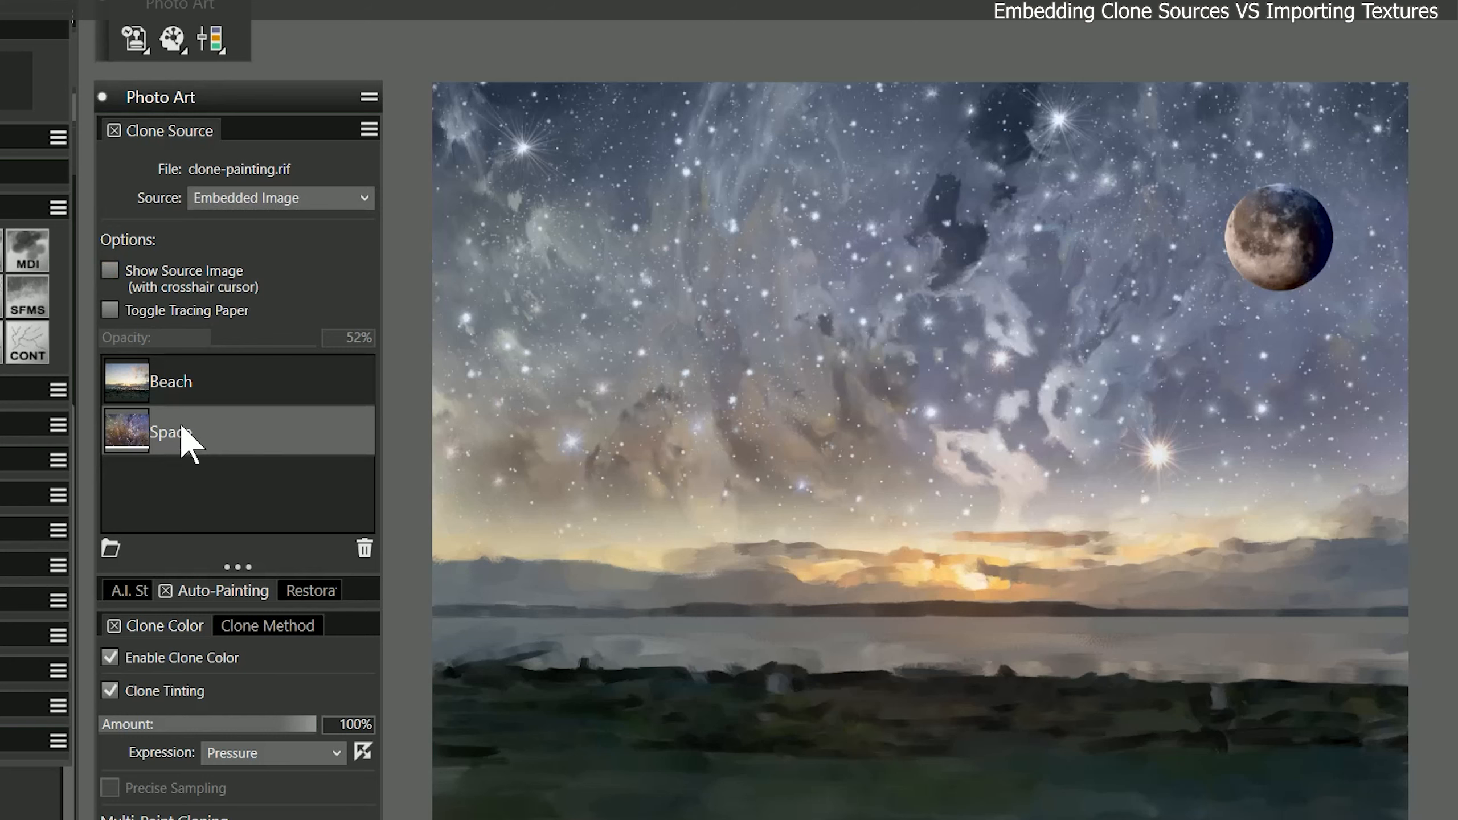
Delete the embedded Space clone source, switch the source to Texture and delete the moon texture
{"action": "left_click", "coordinate": [363, 548]}
{"action": "key", "text": "Return"}
{"action": "left_click", "coordinate": [275, 198]}
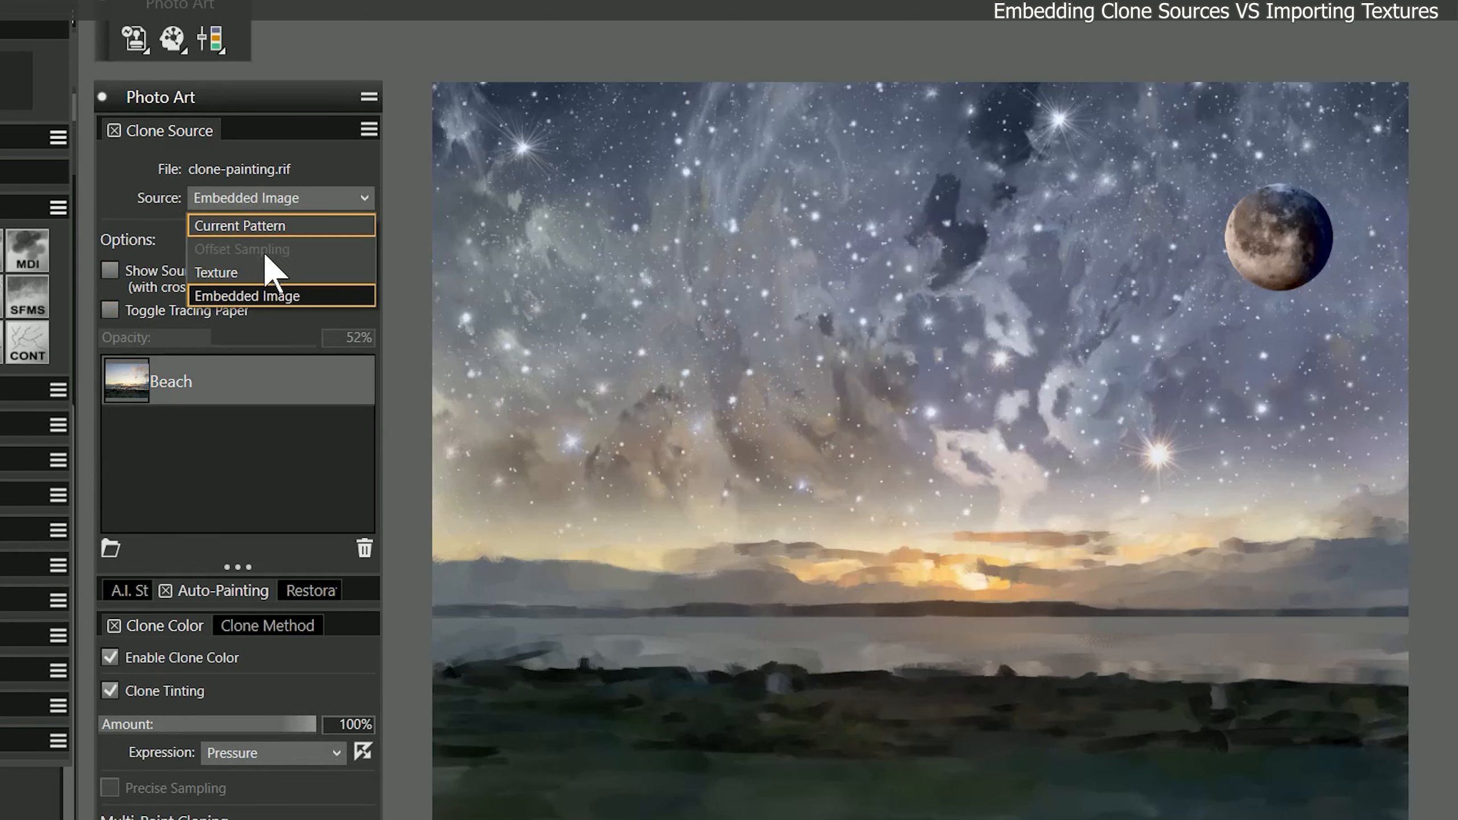
{"action": "left_click", "coordinate": [263, 253]}
{"action": "left_click", "coordinate": [363, 548]}
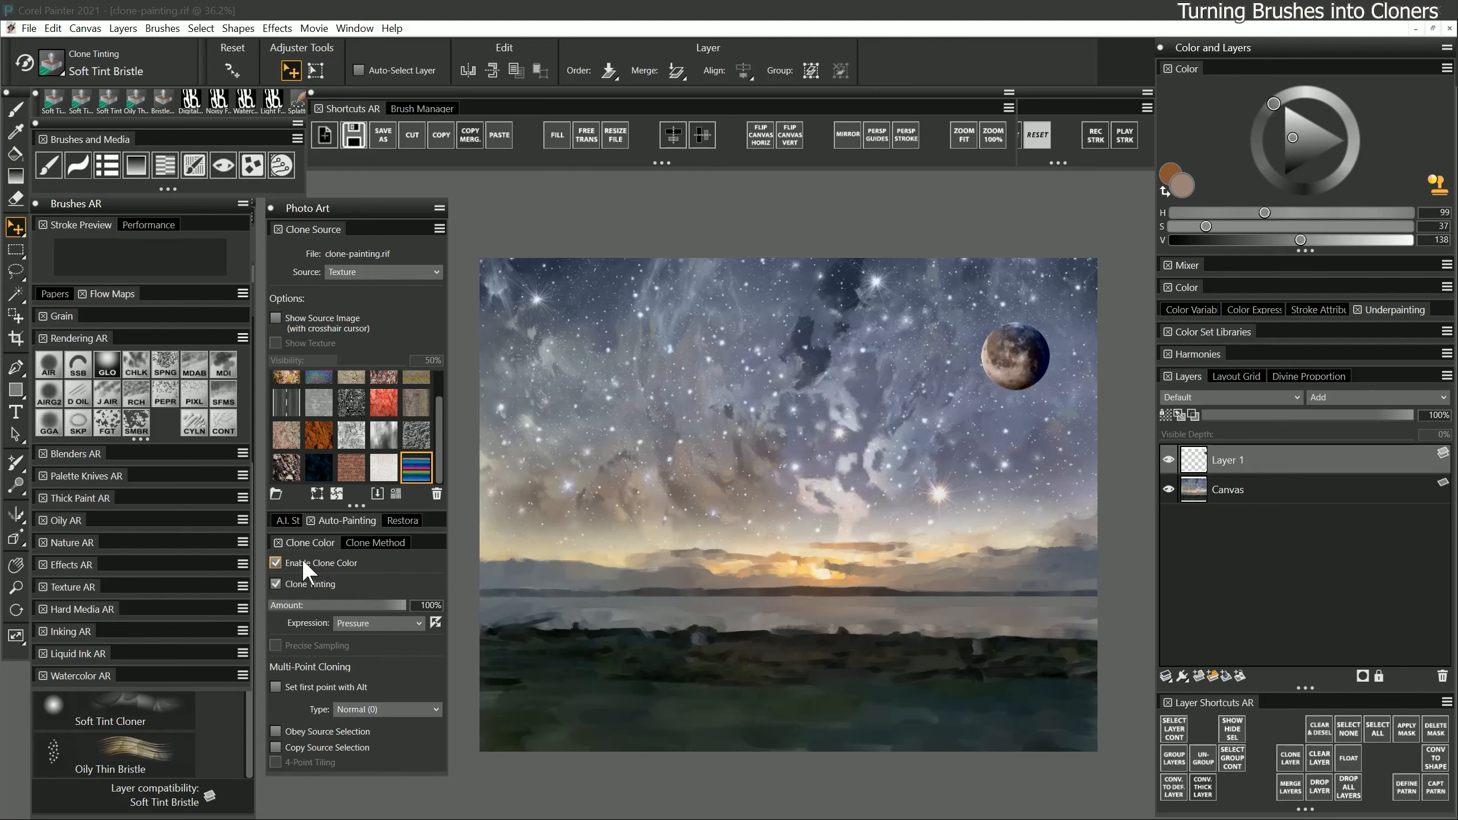
Disable clone color, preserve Layer 1's transparency and paint over the moon with a blue-gray sampled from the sky
{"action": "left_click", "coordinate": [276, 562]}
{"action": "key", "text": "b"}
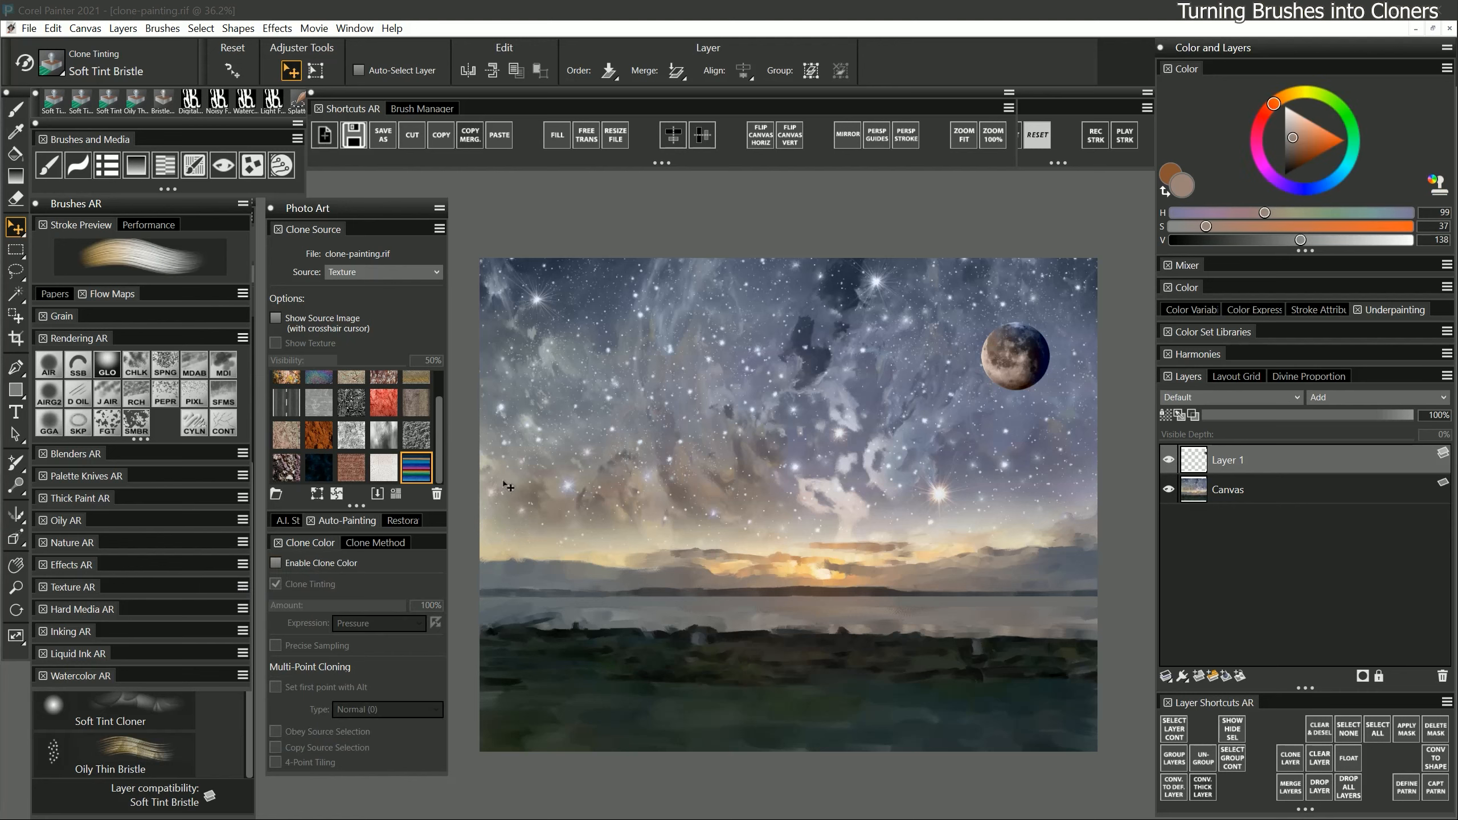
{"action": "mouse_move", "coordinate": [986, 365]}
{"action": "left_mouse_down"}
{"action": "mouse_move", "coordinate": [1004, 380]}
{"action": "mouse_move", "coordinate": [990, 359]}
{"action": "mouse_move", "coordinate": [1018, 328]}
{"action": "mouse_move", "coordinate": [1002, 353]}
{"action": "left_mouse_up"}
{"action": "left_click", "coordinate": [913, 363], "text": "alt"}
{"action": "left_click", "coordinate": [1165, 415]}
{"action": "mouse_move", "coordinate": [1035, 354]}
{"action": "left_mouse_down"}
{"action": "mouse_move", "coordinate": [996, 332]}
{"action": "mouse_move", "coordinate": [1039, 338]}
{"action": "mouse_move", "coordinate": [1027, 385]}
{"action": "mouse_move", "coordinate": [1008, 396]}
{"action": "mouse_move", "coordinate": [1003, 360]}
{"action": "left_mouse_up"}
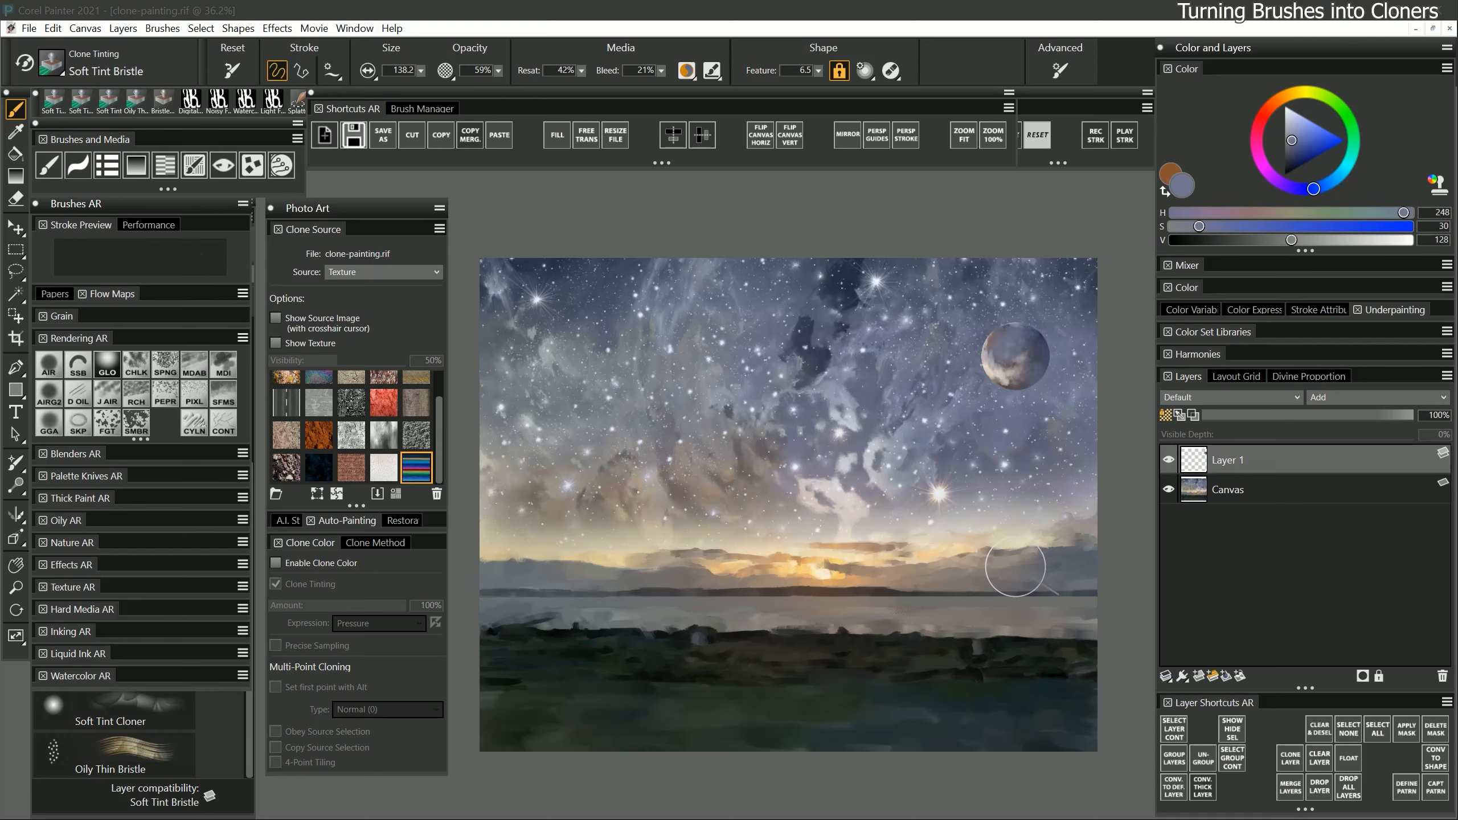
Toggle clone color off and on for the Soft Tint Bristle brush, leaving it enabled
{"action": "left_click", "coordinate": [1438, 193]}
{"action": "left_click", "coordinate": [1438, 193]}
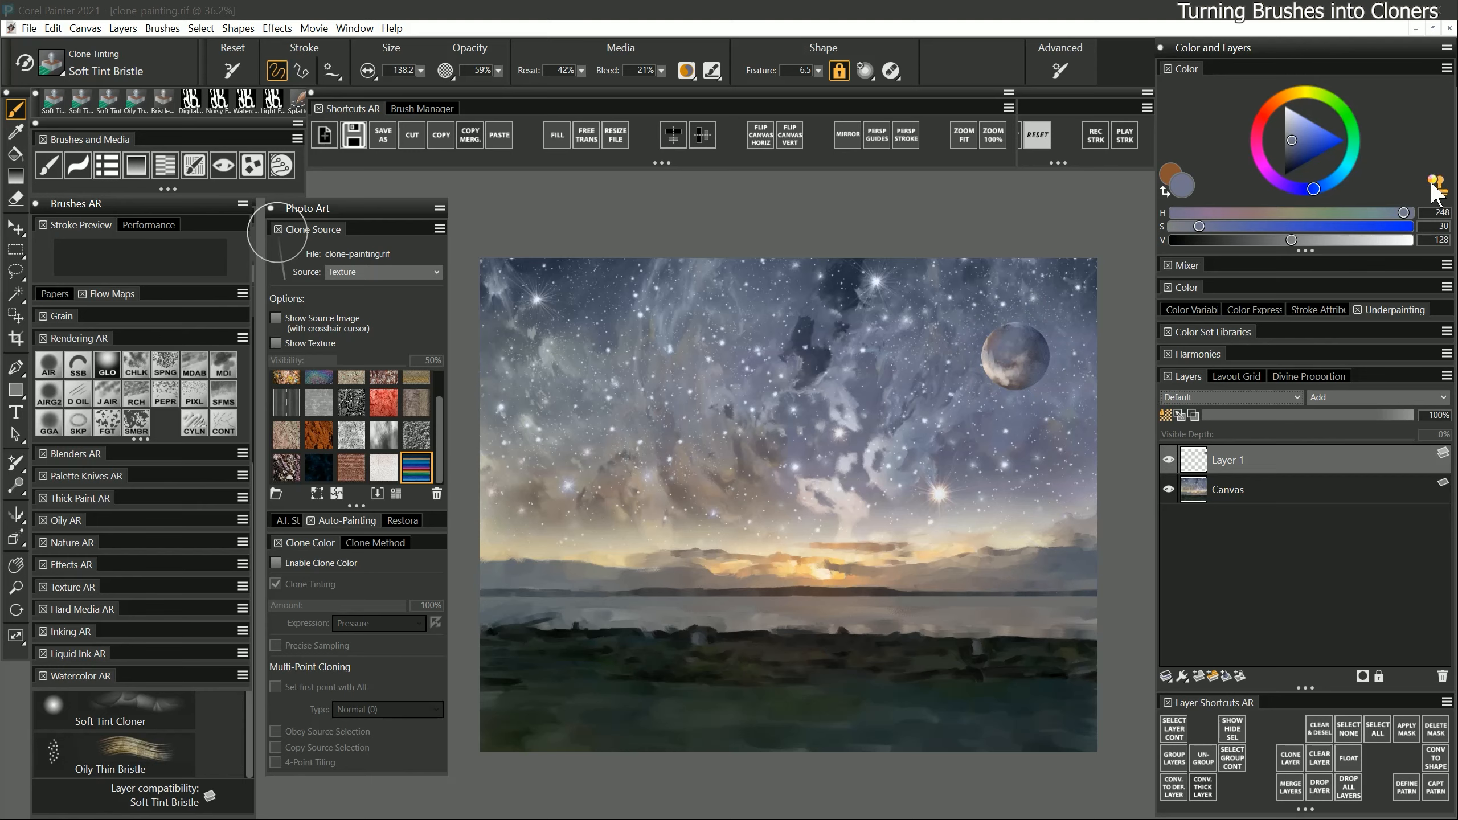
{"action": "left_click", "coordinate": [1432, 184]}
{"action": "left_click", "coordinate": [1428, 185]}
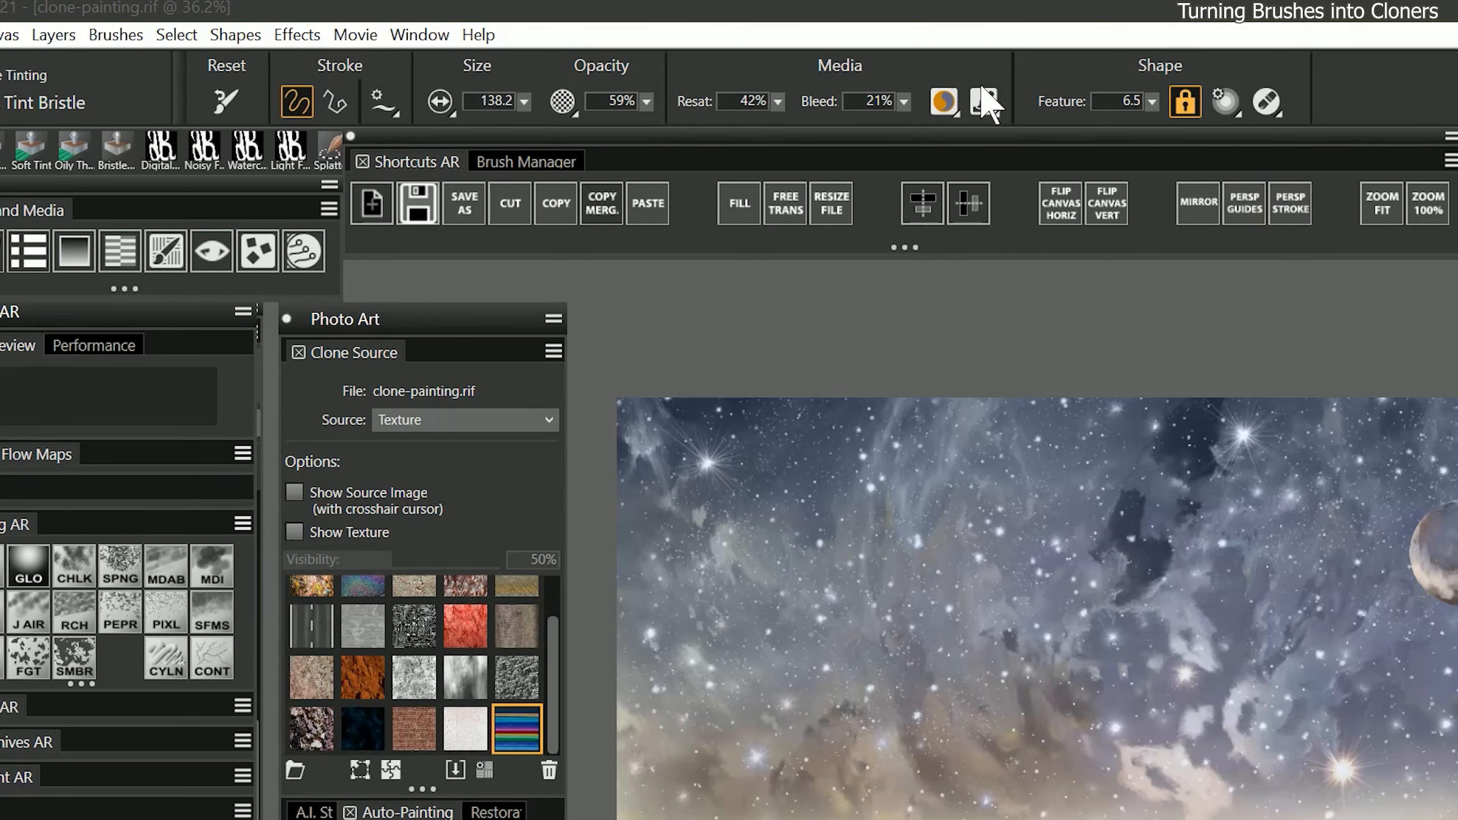
{"action": "left_click", "coordinate": [976, 103]}
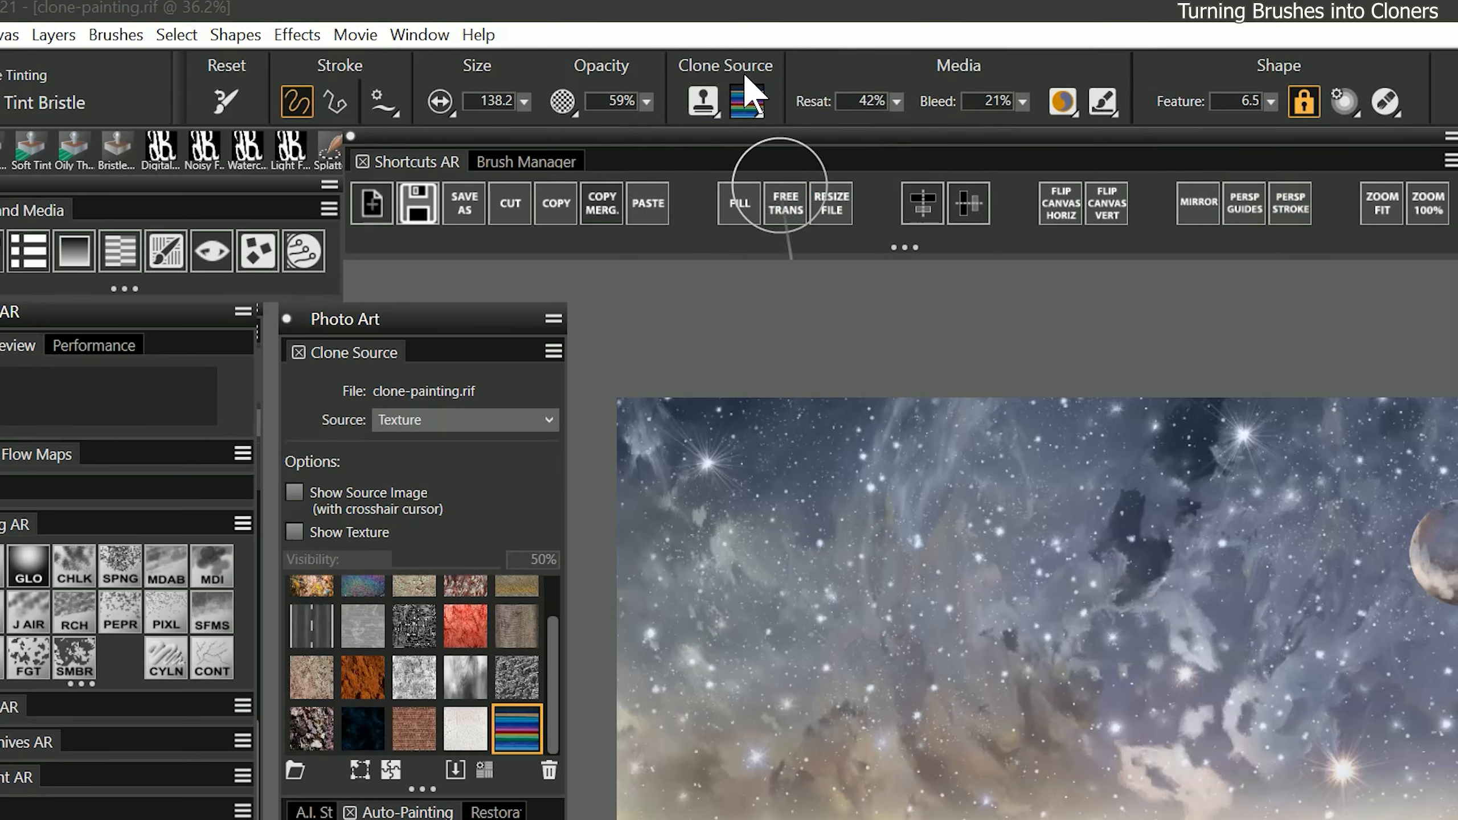
Turn the Smooth Palette Knife AR brush into a cloner by enabling clone color and paint test strokes across the upper sky
{"action": "key", "text": "u"}
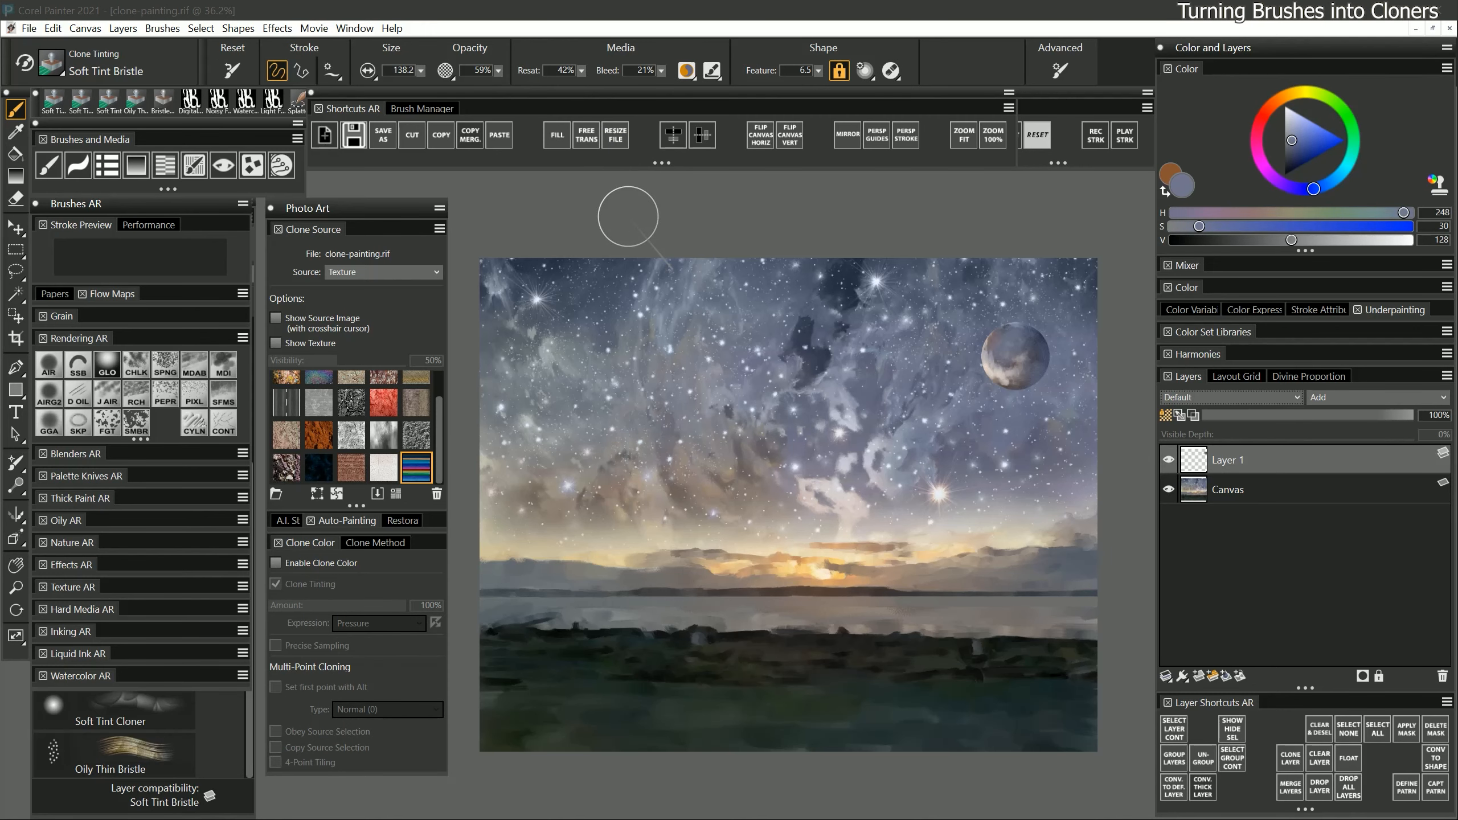
{"action": "left_click", "coordinate": [80, 475]}
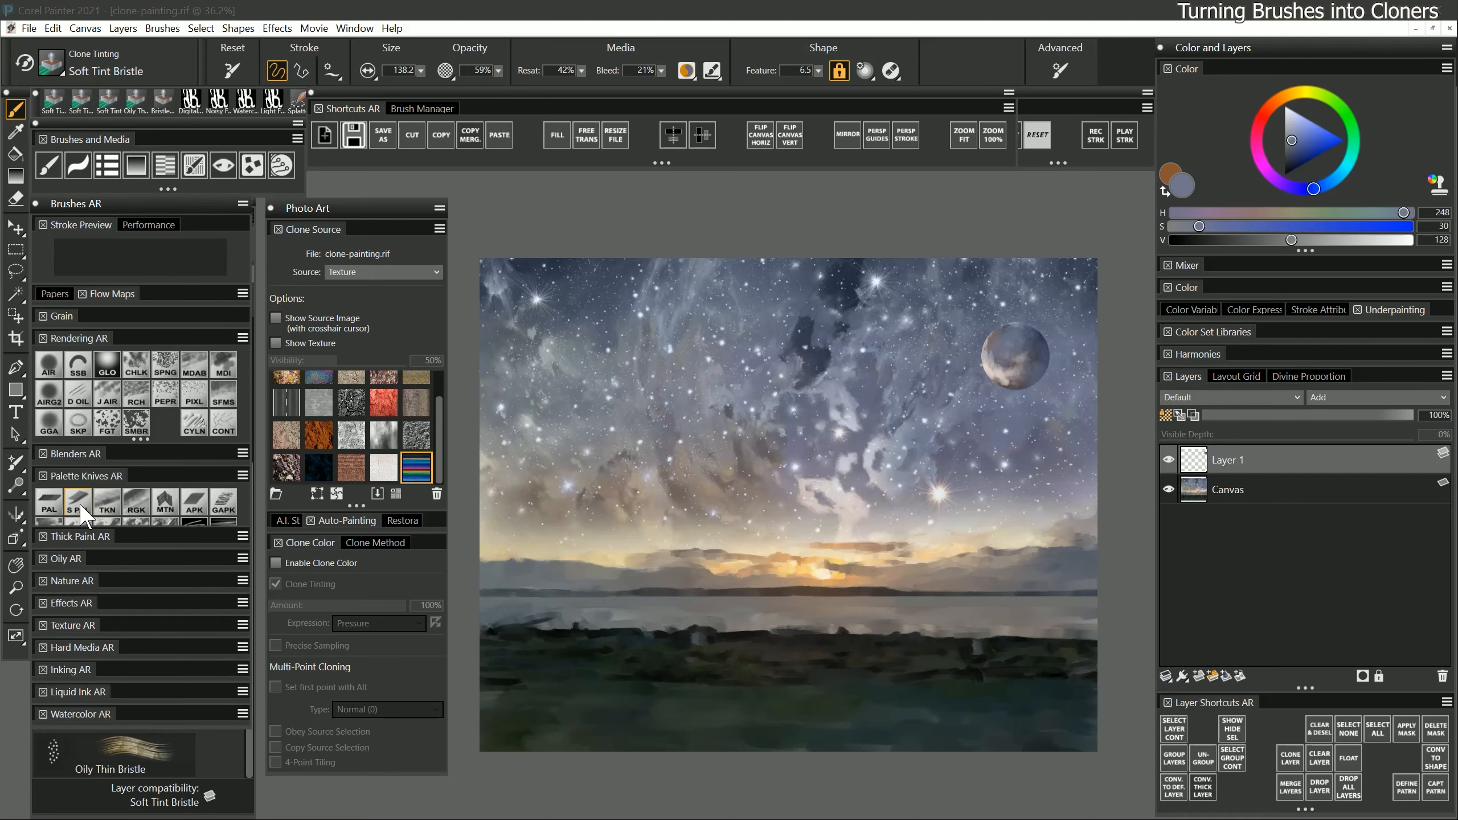
{"action": "left_click", "coordinate": [80, 504]}
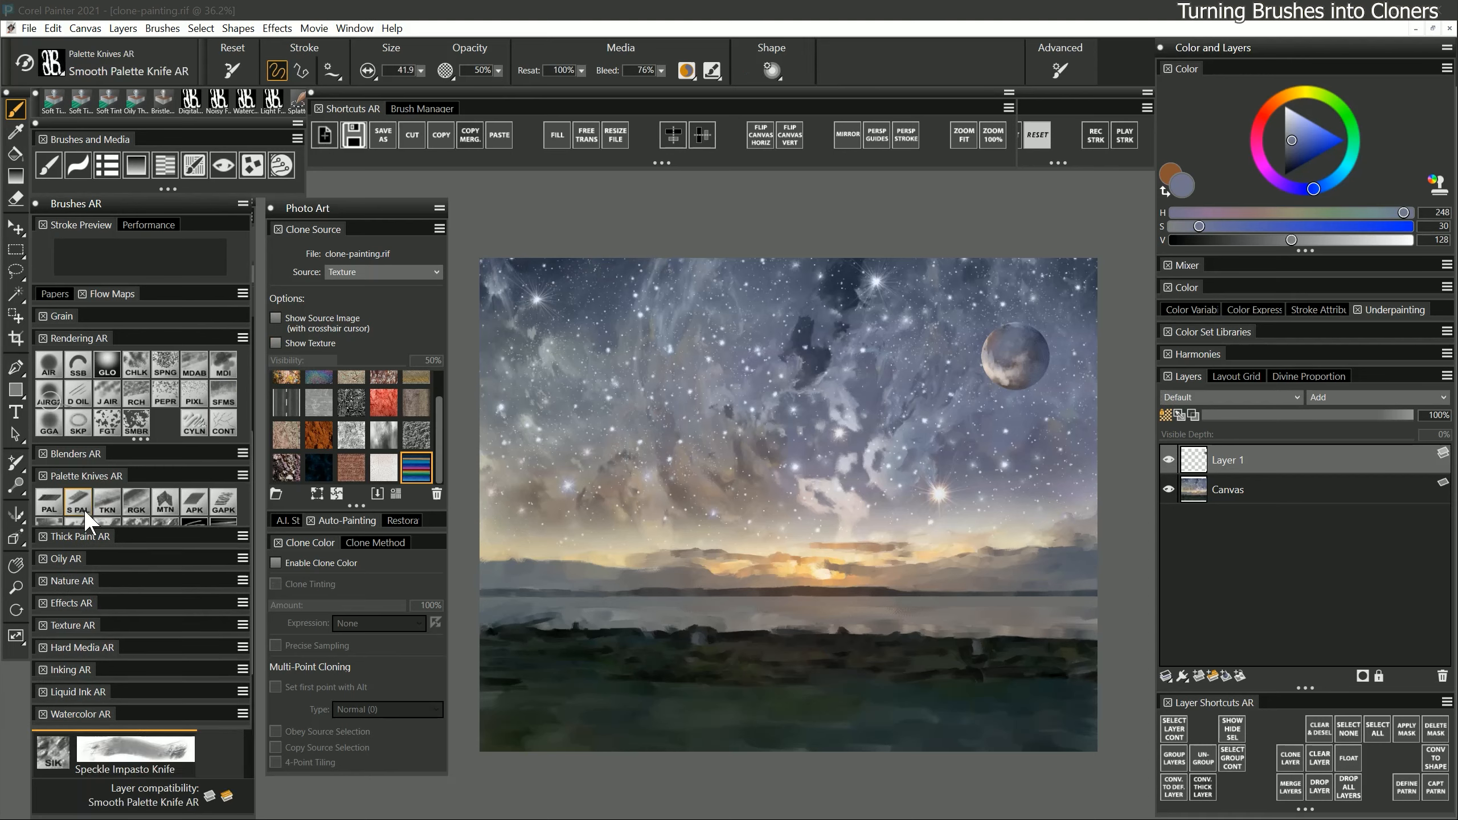
{"action": "left_click", "coordinate": [1436, 186]}
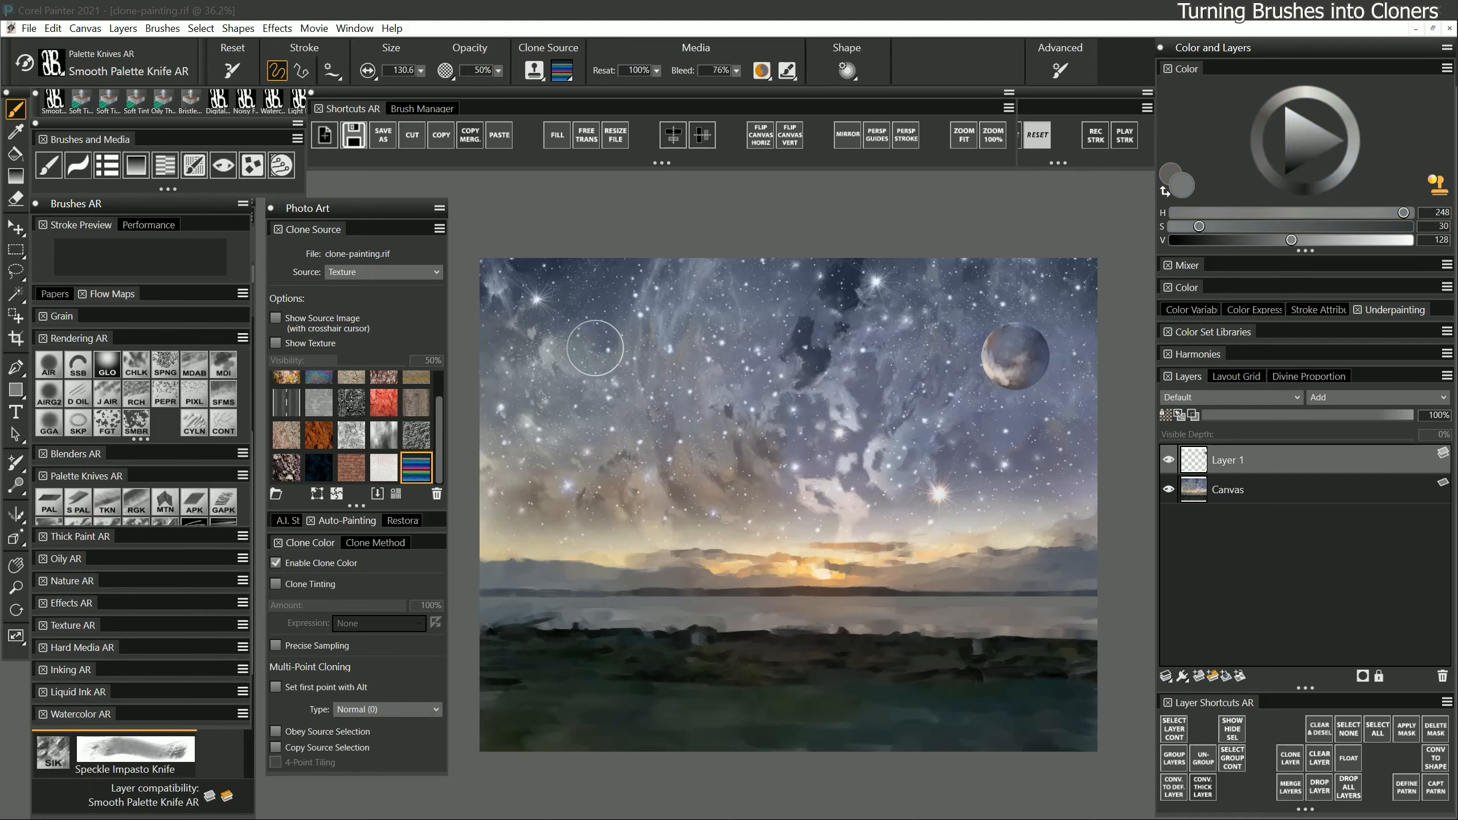
{"action": "left_click_drag", "start_coordinate": [569, 339], "coordinate": [729, 362]}
{"action": "mouse_move", "coordinate": [679, 312]}
{"action": "left_mouse_down"}
{"action": "mouse_move", "coordinate": [531, 284]}
{"action": "mouse_move", "coordinate": [609, 402]}
{"action": "mouse_move", "coordinate": [696, 401]}
{"action": "left_mouse_up"}
Examine the Clone Method and Restoration settings available for the palette knife cloner
{"action": "left_click", "coordinate": [534, 70]}
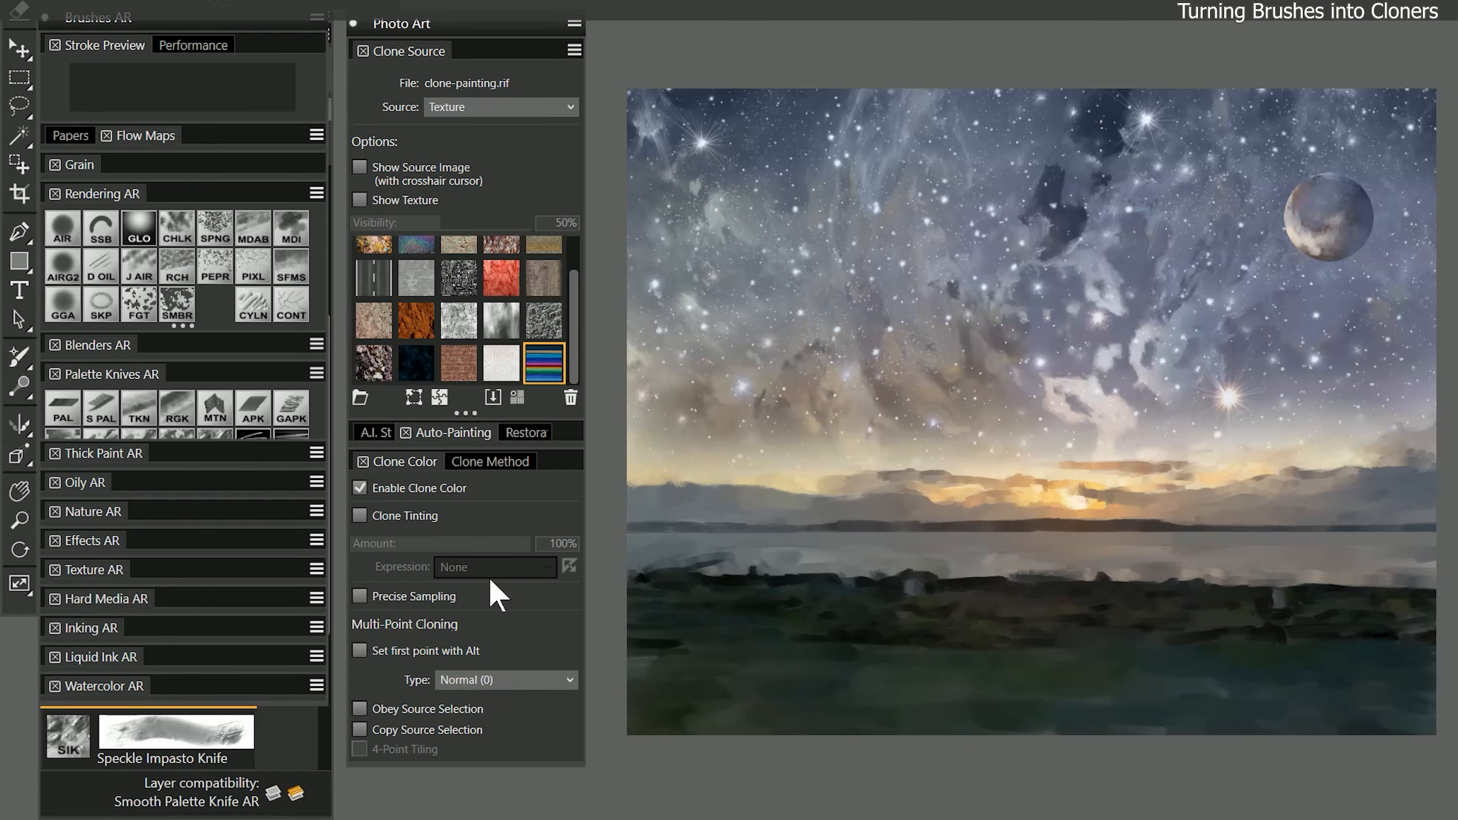
{"action": "left_click", "coordinate": [492, 461]}
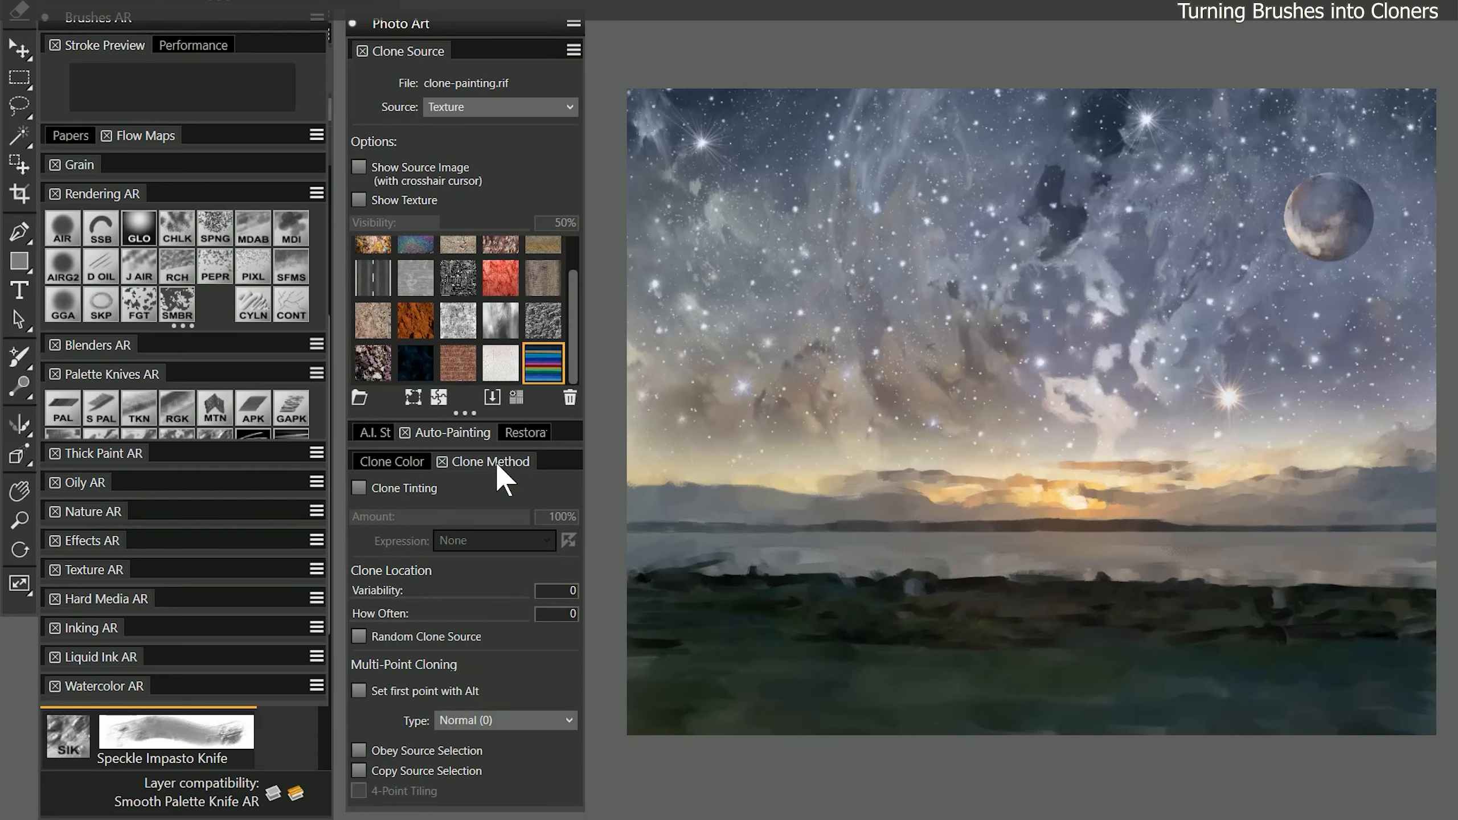
{"action": "left_click", "coordinate": [522, 431]}
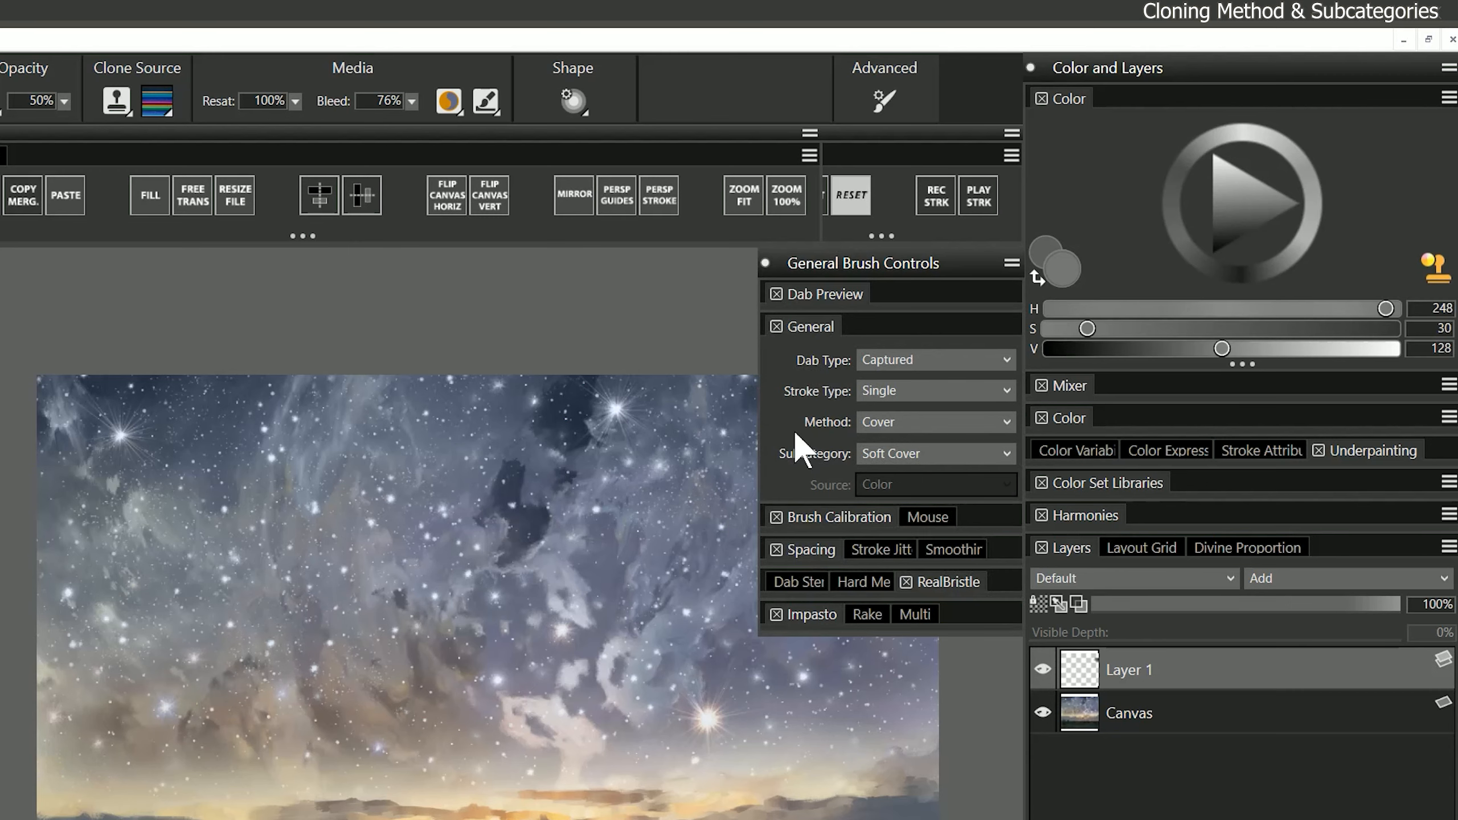
Set the palette knife's method to Cloning with the Hard Cover Cloning subcategory
{"action": "left_click", "coordinate": [1073, 287]}
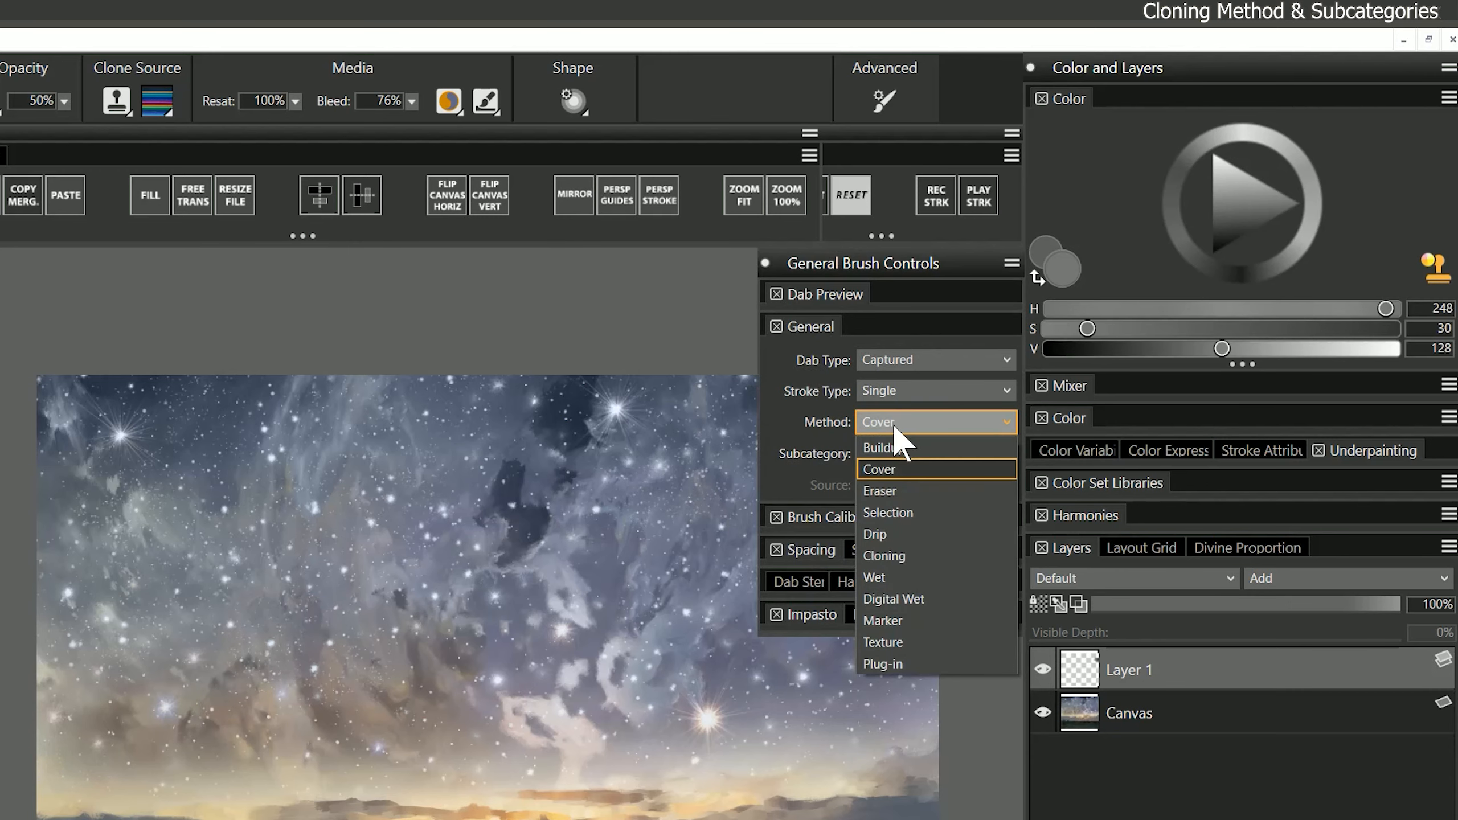
{"action": "left_click", "coordinate": [893, 555]}
{"action": "left_click", "coordinate": [923, 453]}
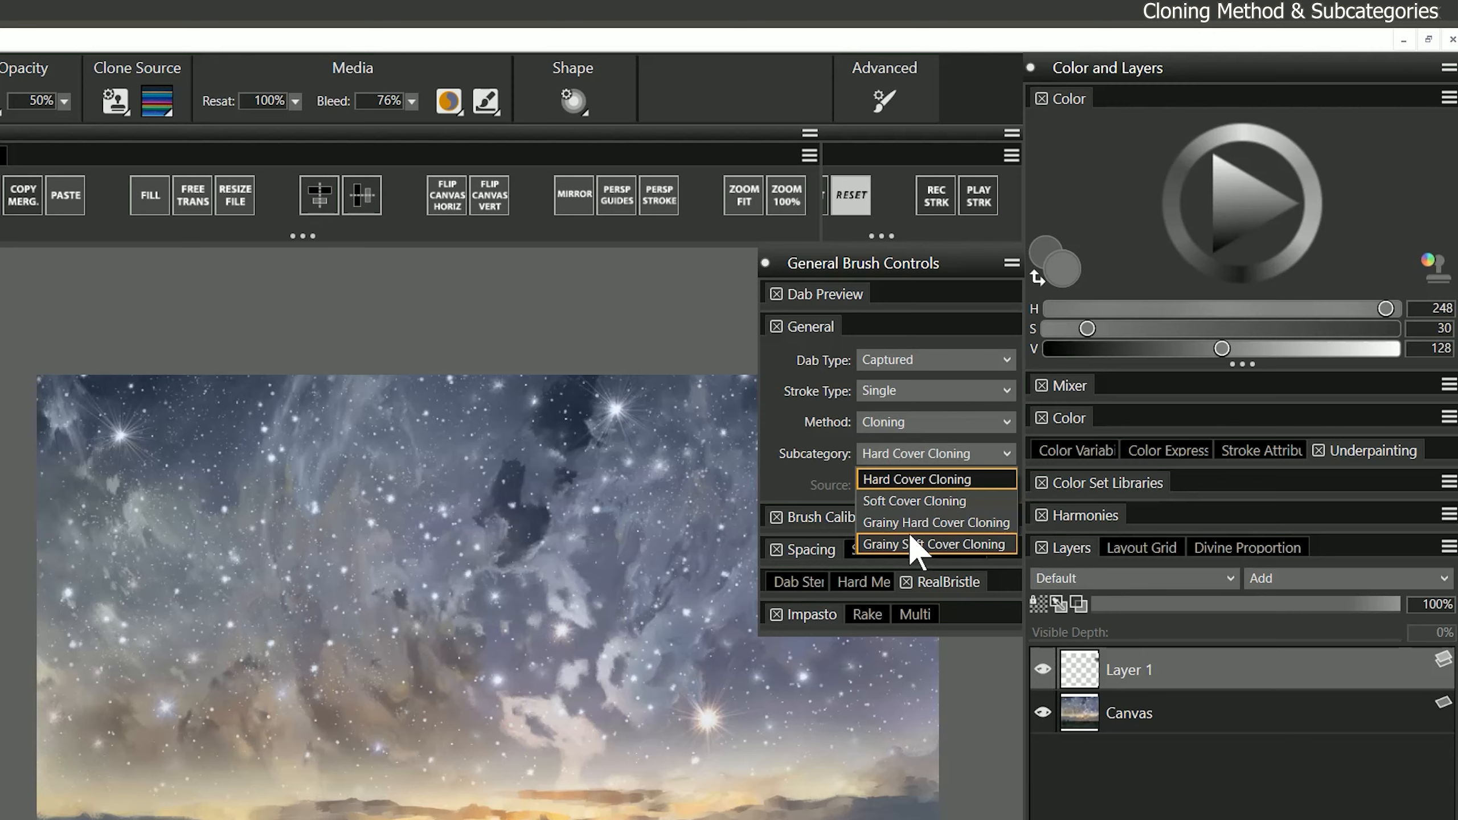
{"action": "left_click", "coordinate": [917, 479]}
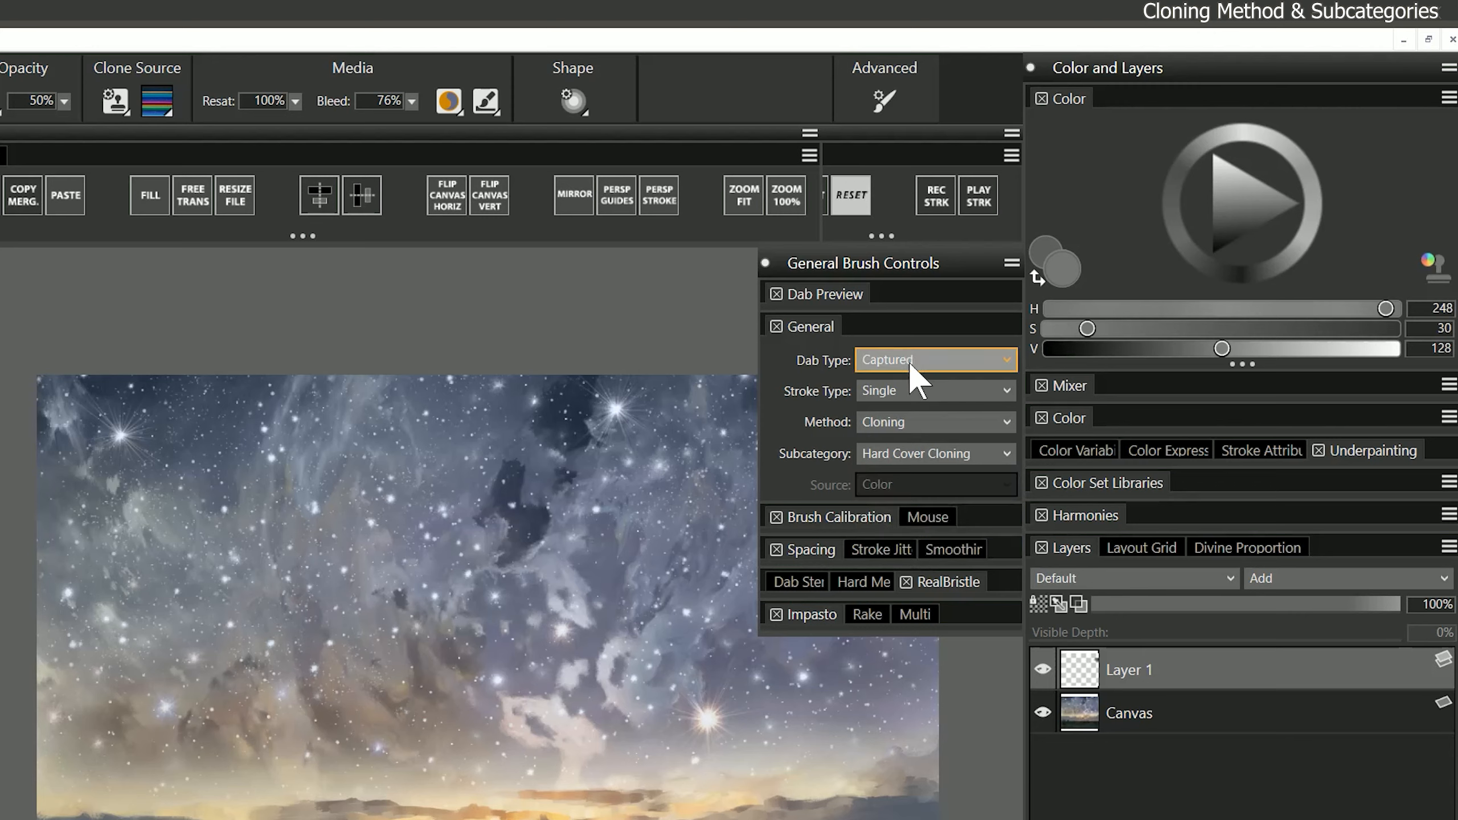
Set the brush's dab type to Dynamic Speckle Bristle and its speckle count to 20%
{"action": "left_click", "coordinate": [913, 365]}
{"action": "scroll", "coordinate": [941, 574], "scroll_direction": "down", "scroll_amount": 5}
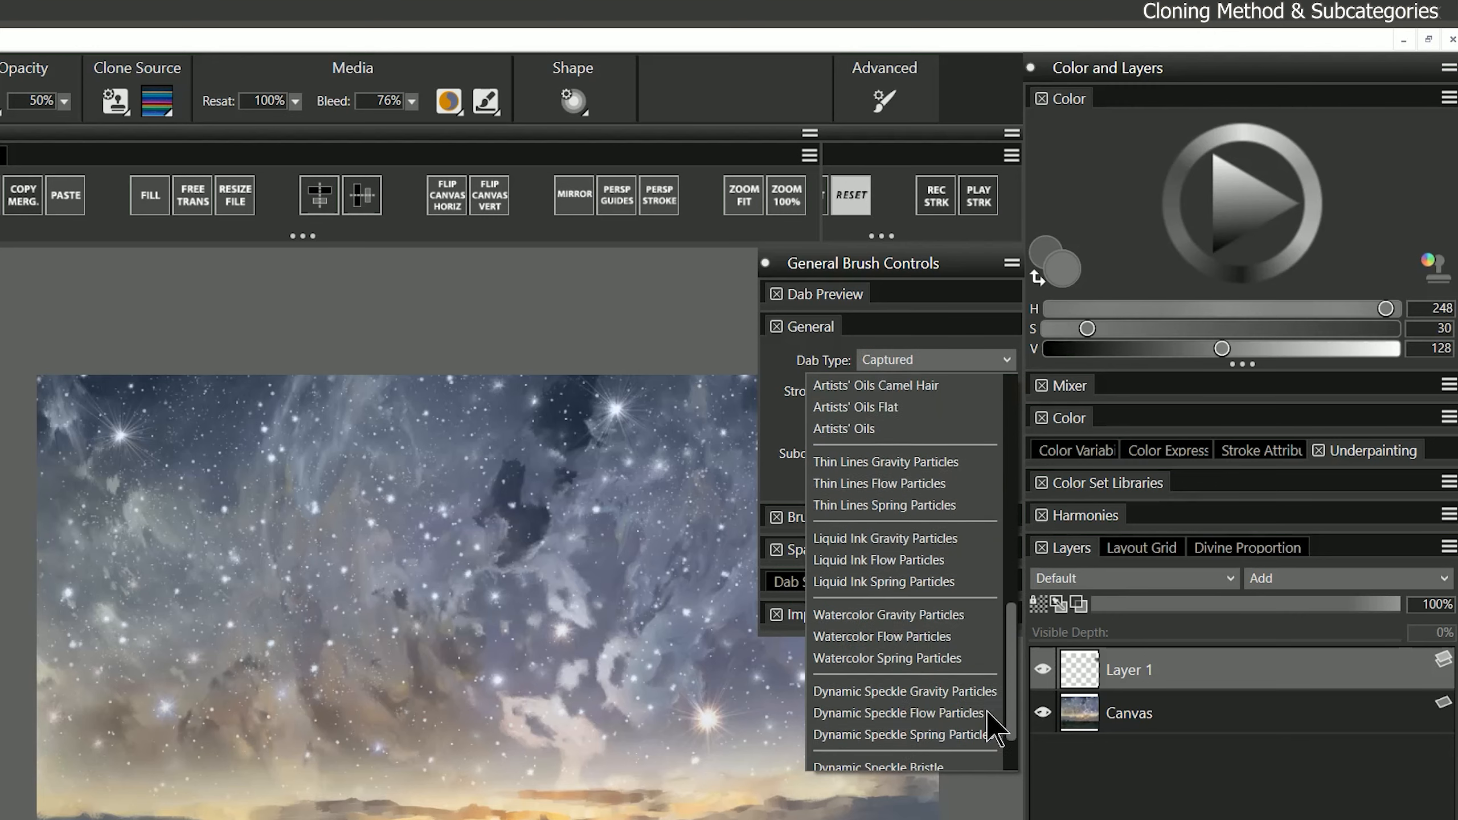
{"action": "left_click", "coordinate": [936, 725]}
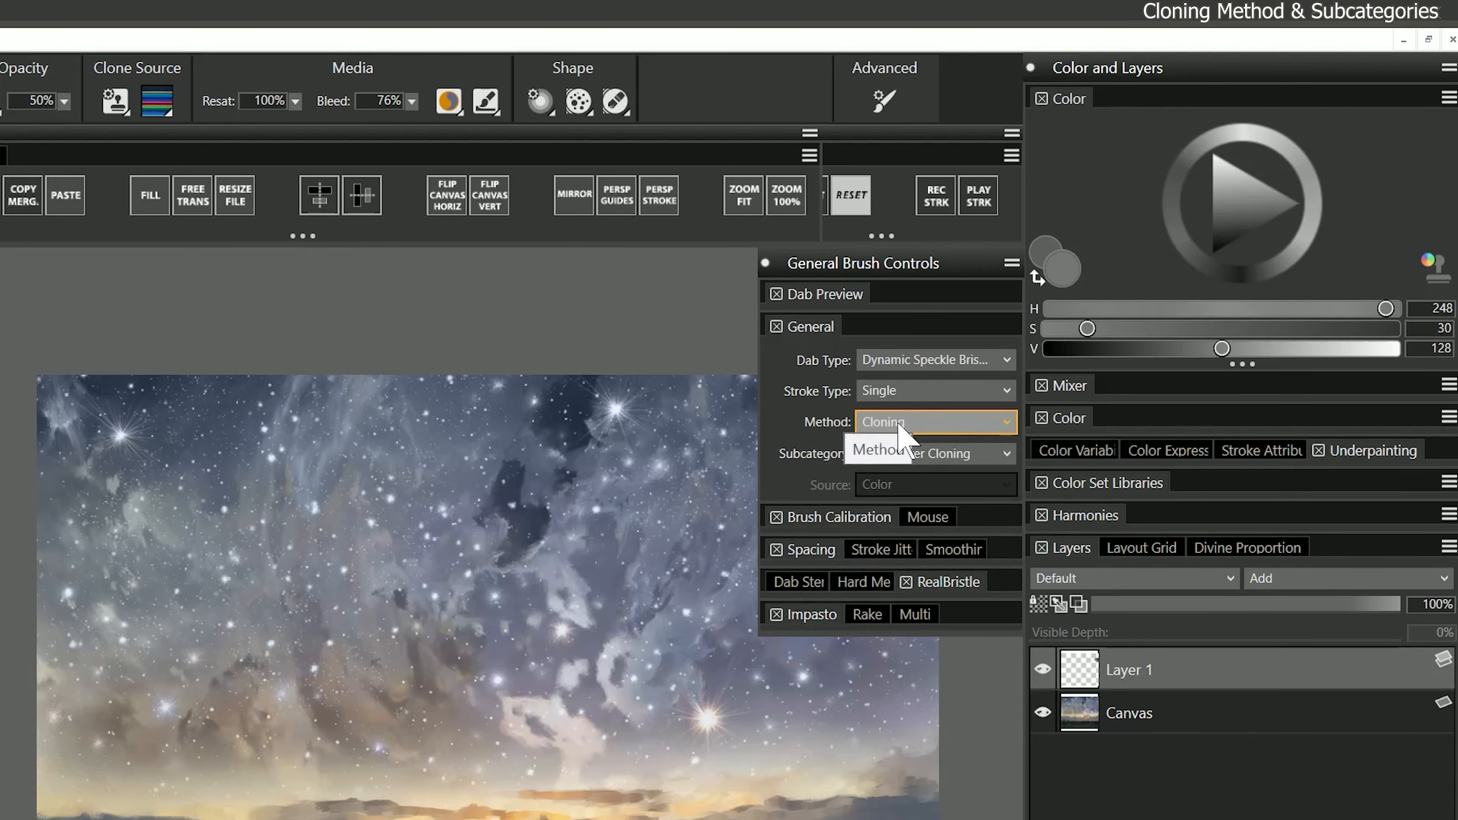
{"action": "left_click", "coordinate": [578, 100]}
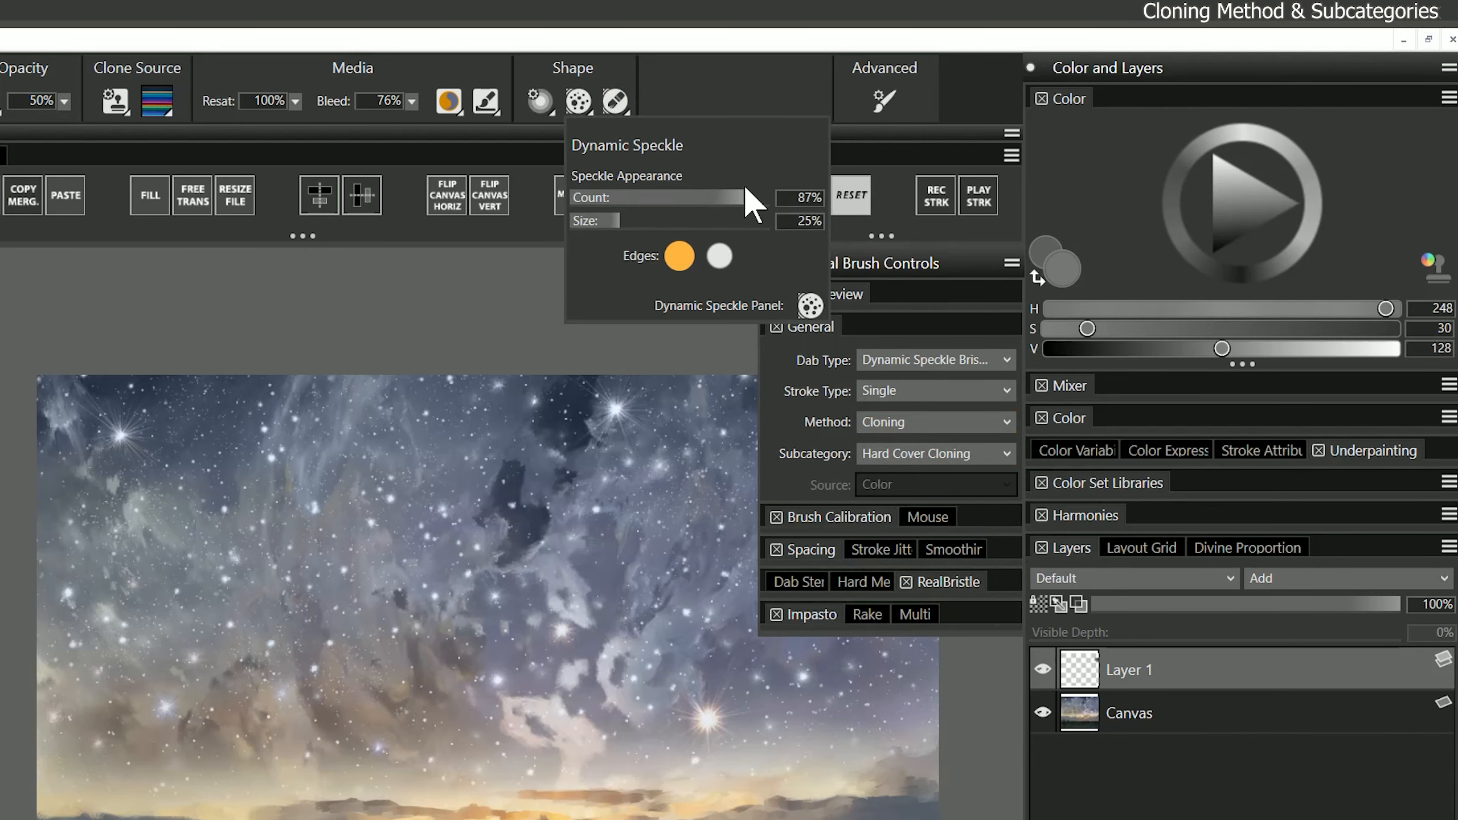
{"action": "double_click", "coordinate": [807, 197]}
{"action": "type", "text": "20"}
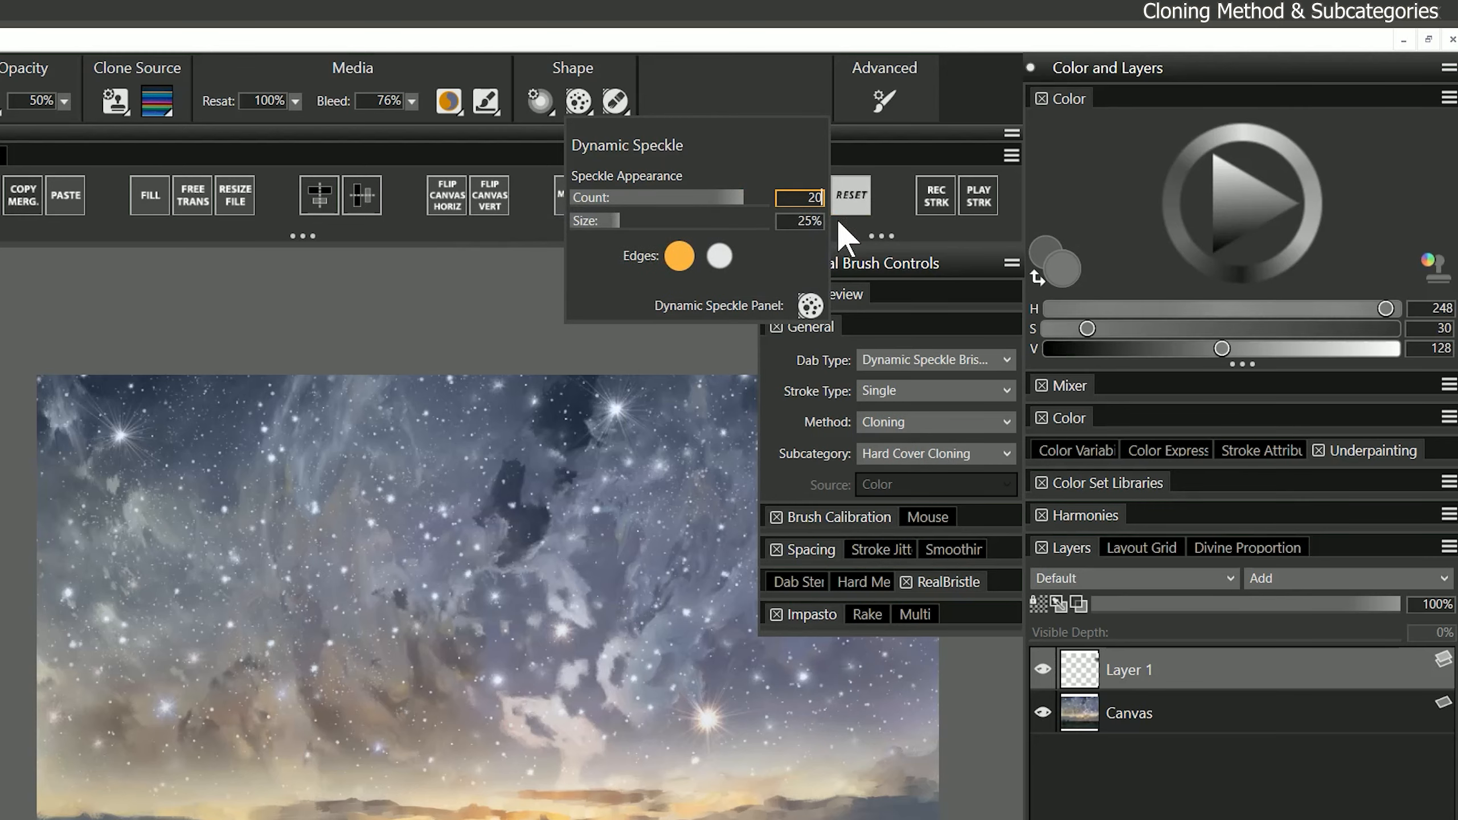
{"action": "key", "text": "Return"}
Paint a band of the striped blue and orange texture across the upper sky on Layer 1
{"action": "mouse_move", "coordinate": [164, 504]}
{"action": "left_mouse_down"}
{"action": "mouse_move", "coordinate": [208, 509]}
{"action": "mouse_move", "coordinate": [250, 575]}
{"action": "left_mouse_up"}
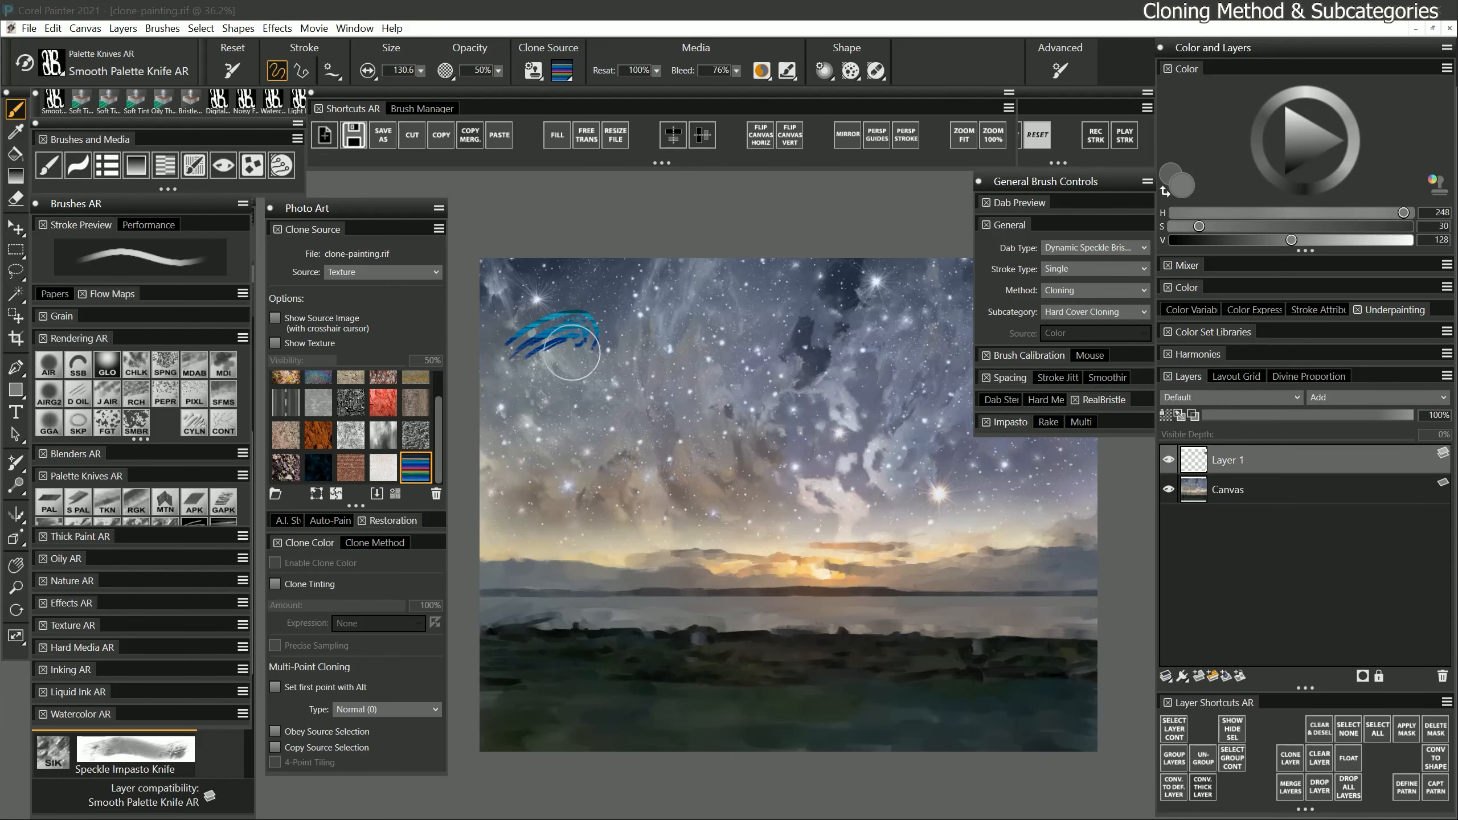
{"action": "mouse_move", "coordinate": [625, 395]}
{"action": "left_mouse_down"}
{"action": "mouse_move", "coordinate": [643, 332]}
{"action": "mouse_move", "coordinate": [693, 377]}
{"action": "mouse_move", "coordinate": [557, 392]}
{"action": "mouse_move", "coordinate": [628, 416]}
{"action": "mouse_move", "coordinate": [693, 409]}
{"action": "mouse_move", "coordinate": [668, 425]}
{"action": "mouse_move", "coordinate": [626, 380]}
{"action": "mouse_move", "coordinate": [539, 381]}
{"action": "mouse_move", "coordinate": [618, 403]}
{"action": "mouse_move", "coordinate": [680, 374]}
{"action": "mouse_move", "coordinate": [656, 337]}
{"action": "mouse_move", "coordinate": [705, 415]}
{"action": "left_mouse_up"}
{"action": "key", "text": "ctrl+z"}
{"action": "mouse_move", "coordinate": [516, 322]}
{"action": "left_mouse_down"}
{"action": "mouse_move", "coordinate": [571, 305]}
{"action": "mouse_move", "coordinate": [604, 336]}
{"action": "mouse_move", "coordinate": [674, 321]}
{"action": "mouse_move", "coordinate": [727, 331]}
{"action": "left_mouse_up"}
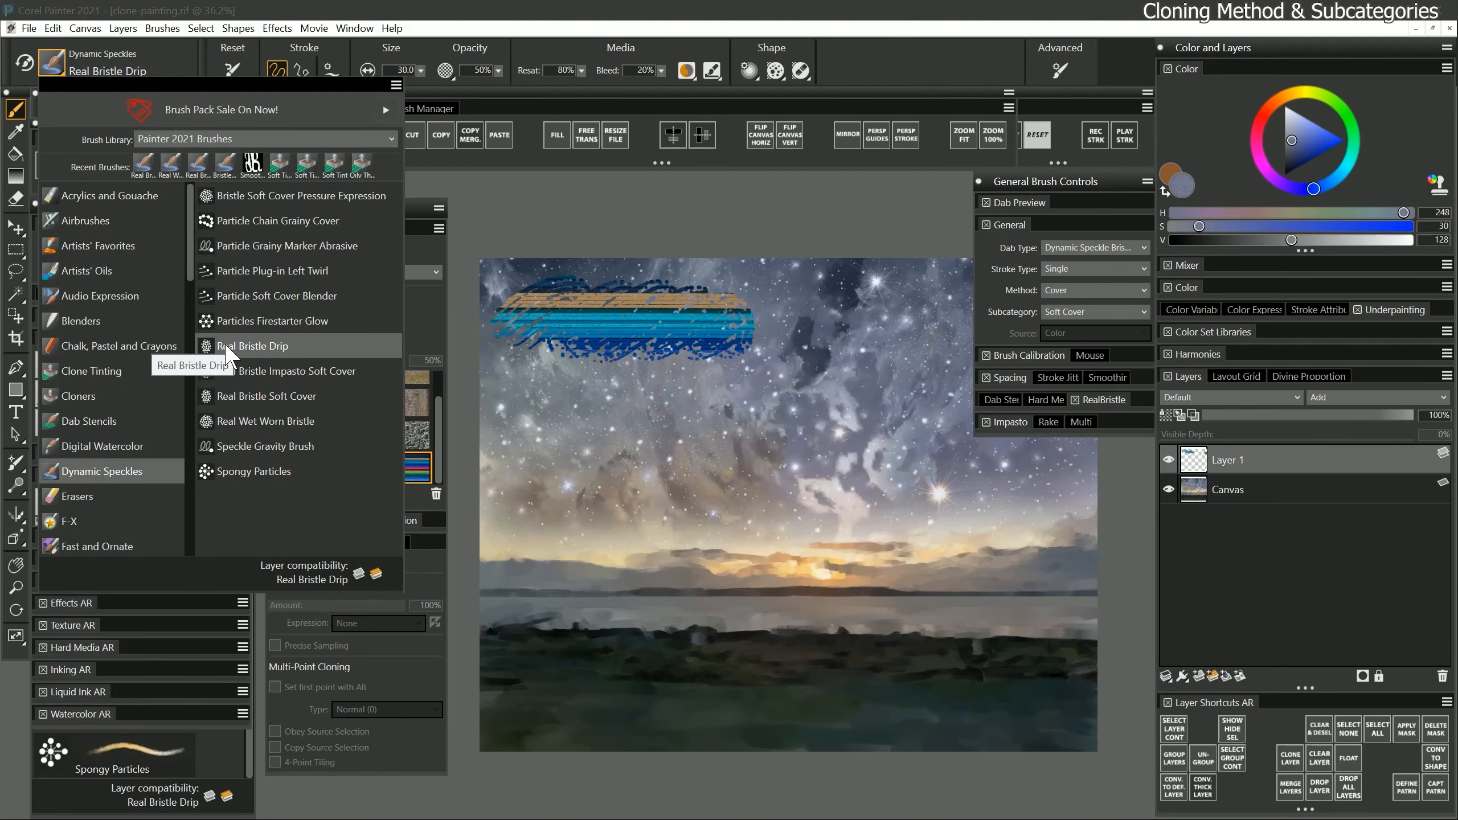
Choose the Real Bristle Drip brush from Dynamic Speckles, enable clone color and paint a stroke below the striped band
{"action": "left_click", "coordinate": [229, 345]}
{"action": "left_click", "coordinate": [1438, 185]}
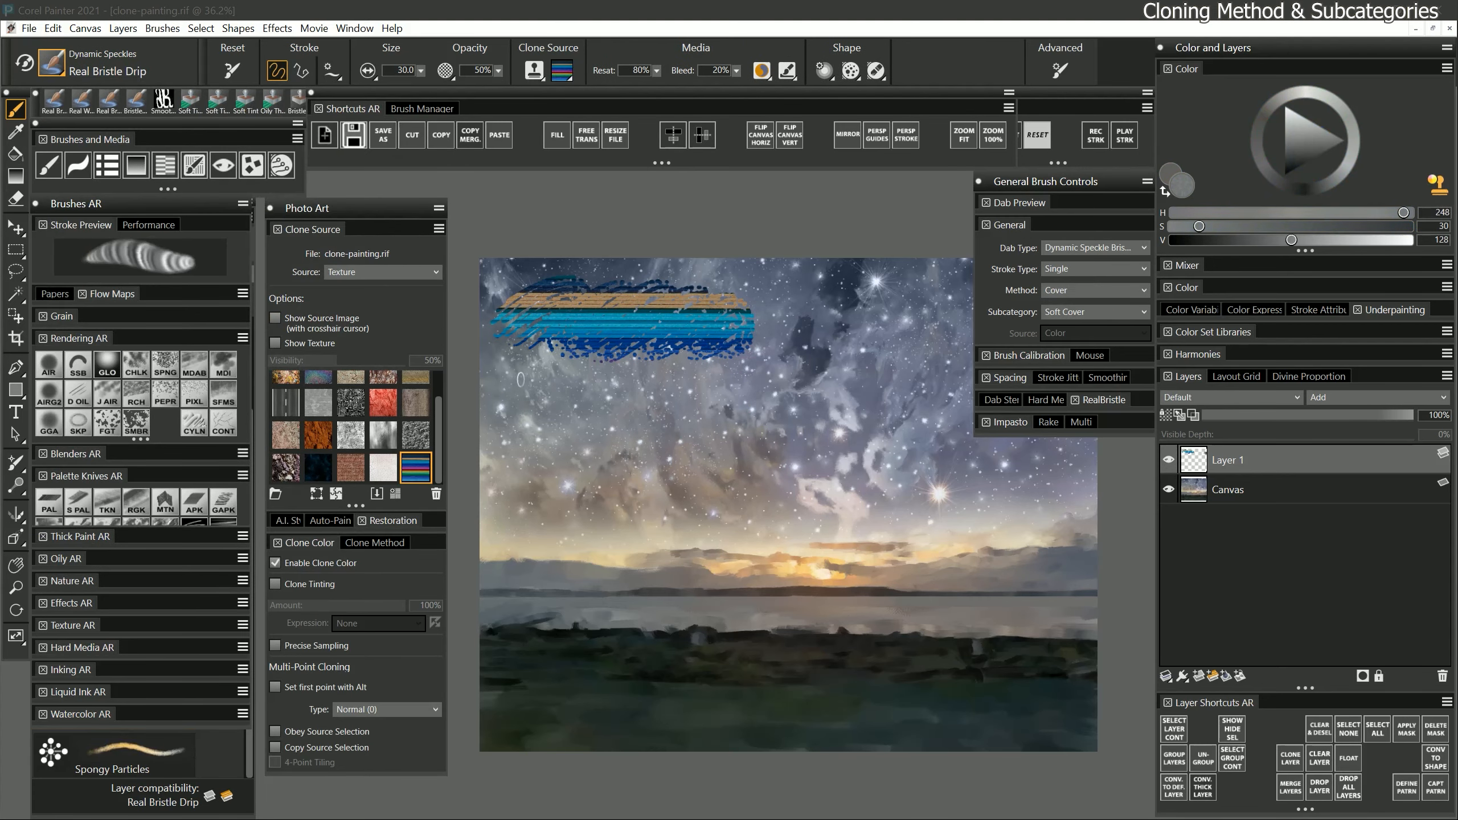
{"action": "mouse_move", "coordinate": [508, 401]}
{"action": "left_mouse_down"}
{"action": "mouse_move", "coordinate": [580, 369]}
{"action": "mouse_move", "coordinate": [753, 408]}
{"action": "left_mouse_up"}
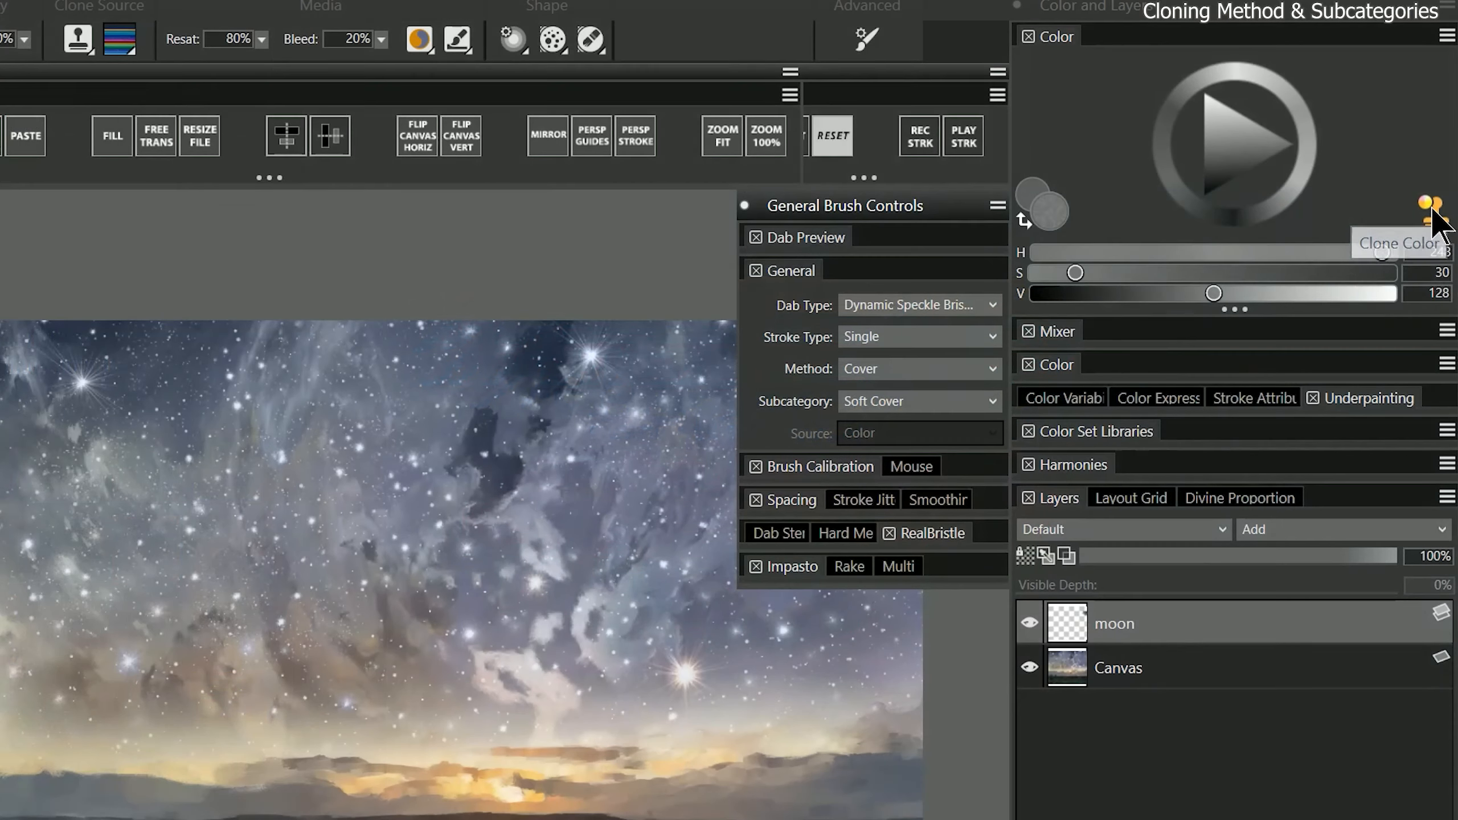
Disable clone color for Real Bristle Drip and set its method to Cloning
{"action": "left_click", "coordinate": [1431, 220]}
{"action": "left_click", "coordinate": [880, 366]}
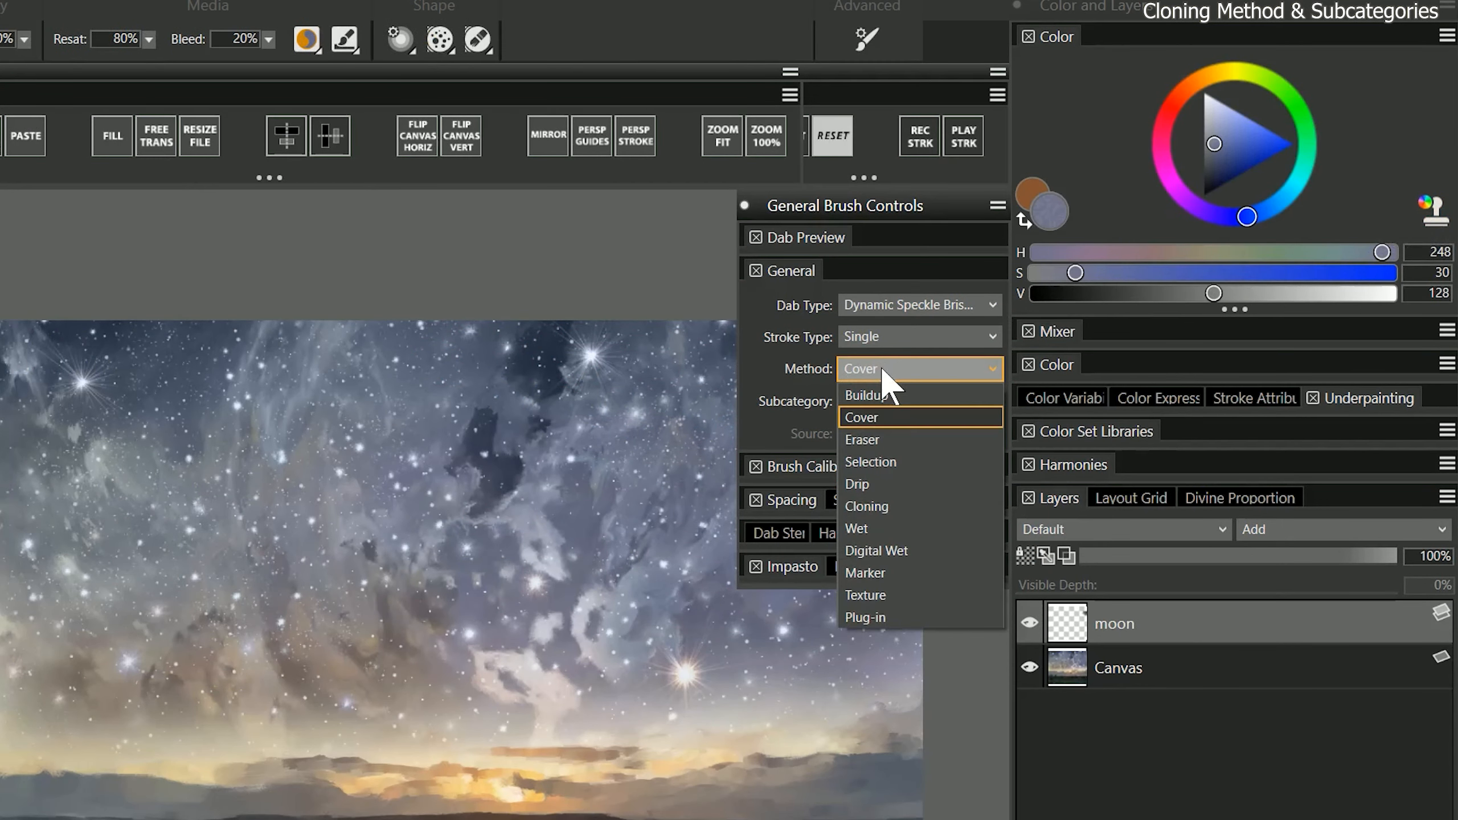
{"action": "left_click", "coordinate": [875, 505]}
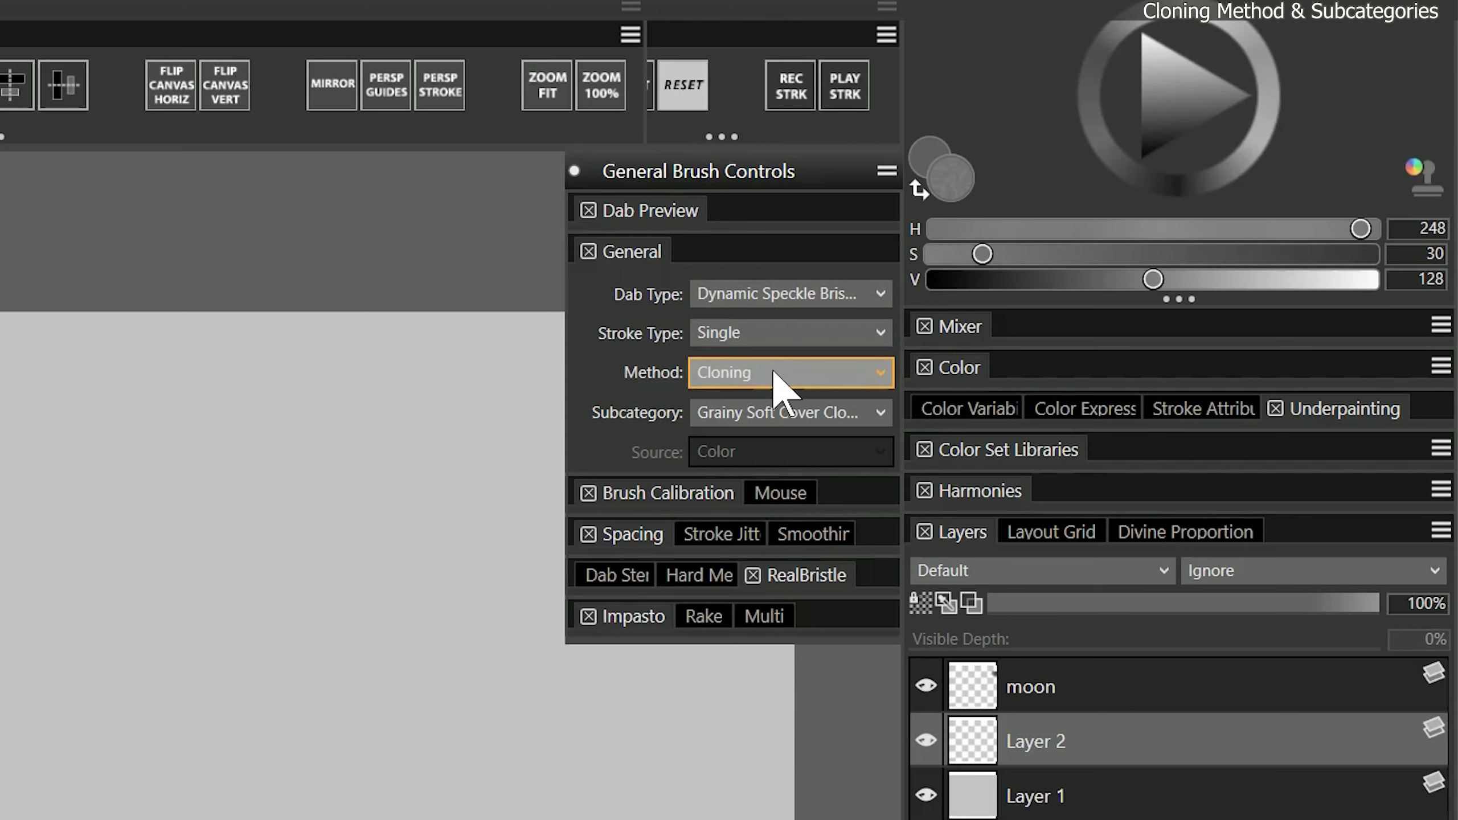
Set the method back to Cover, change the dab type to Thick Paint Bristle and enable clone color
{"action": "left_click", "coordinate": [1090, 292]}
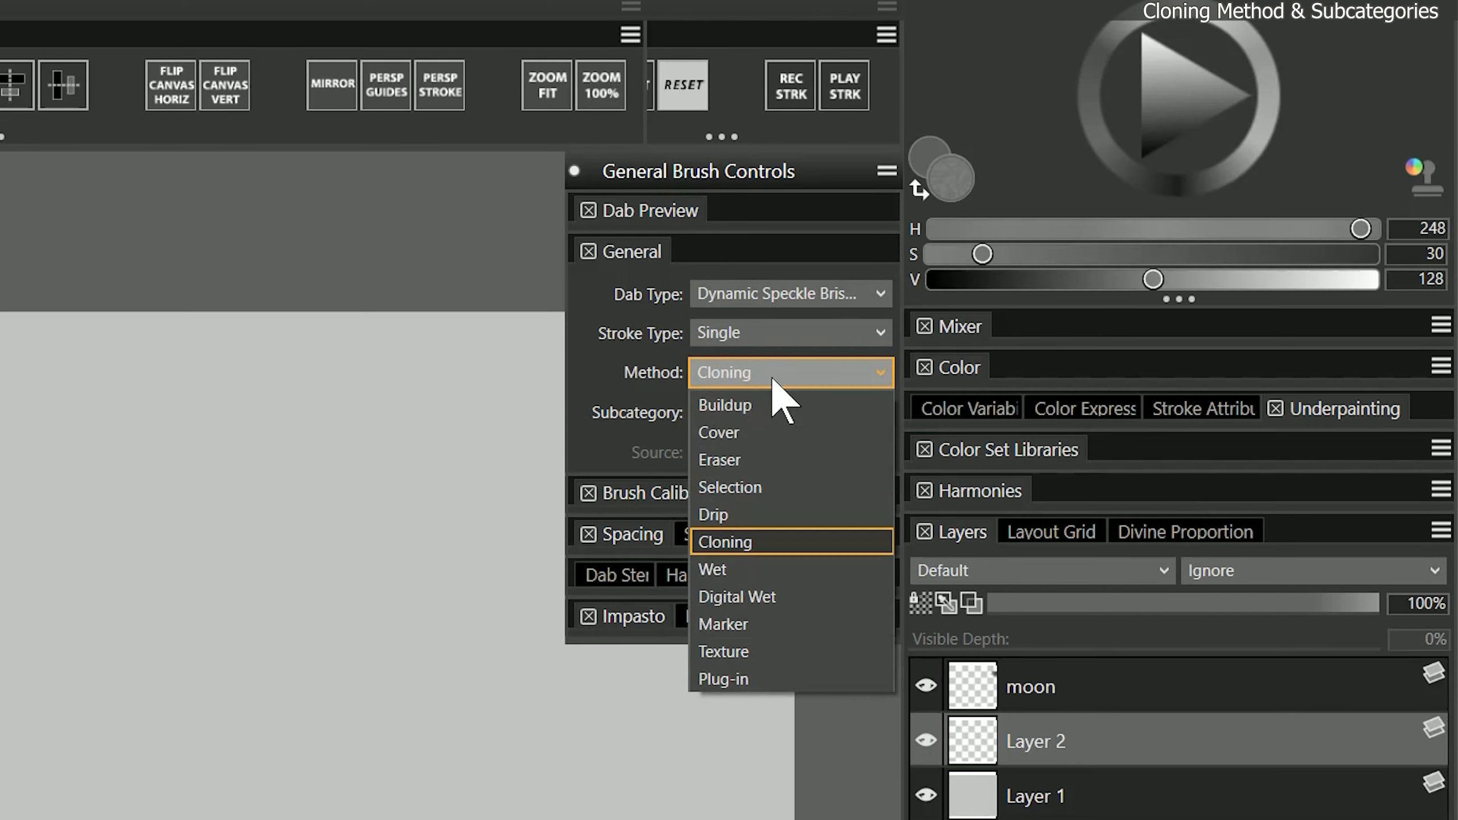
{"action": "left_click", "coordinate": [1071, 320]}
{"action": "left_click", "coordinate": [782, 294]}
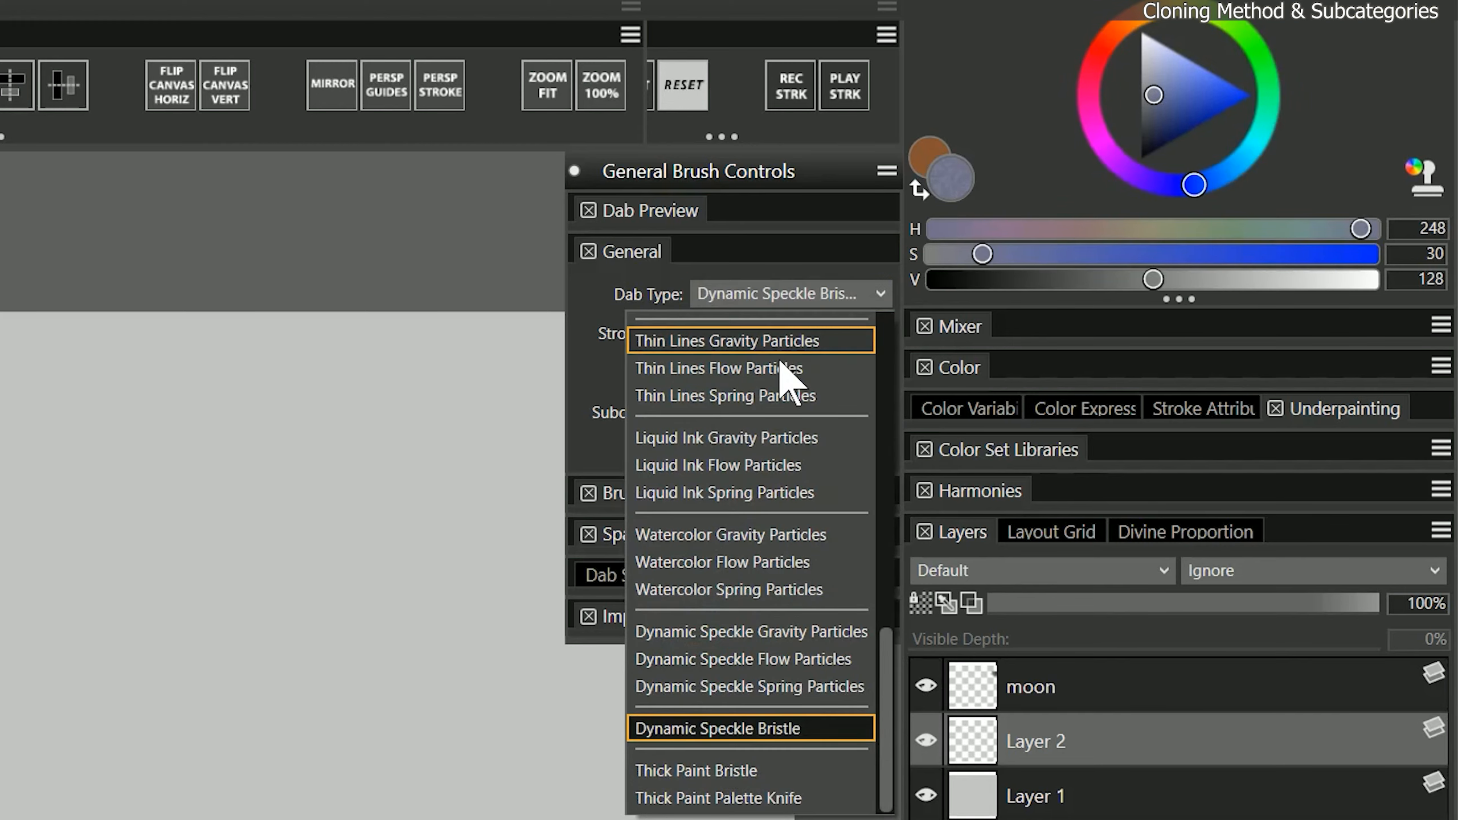
{"action": "left_click", "coordinate": [742, 768]}
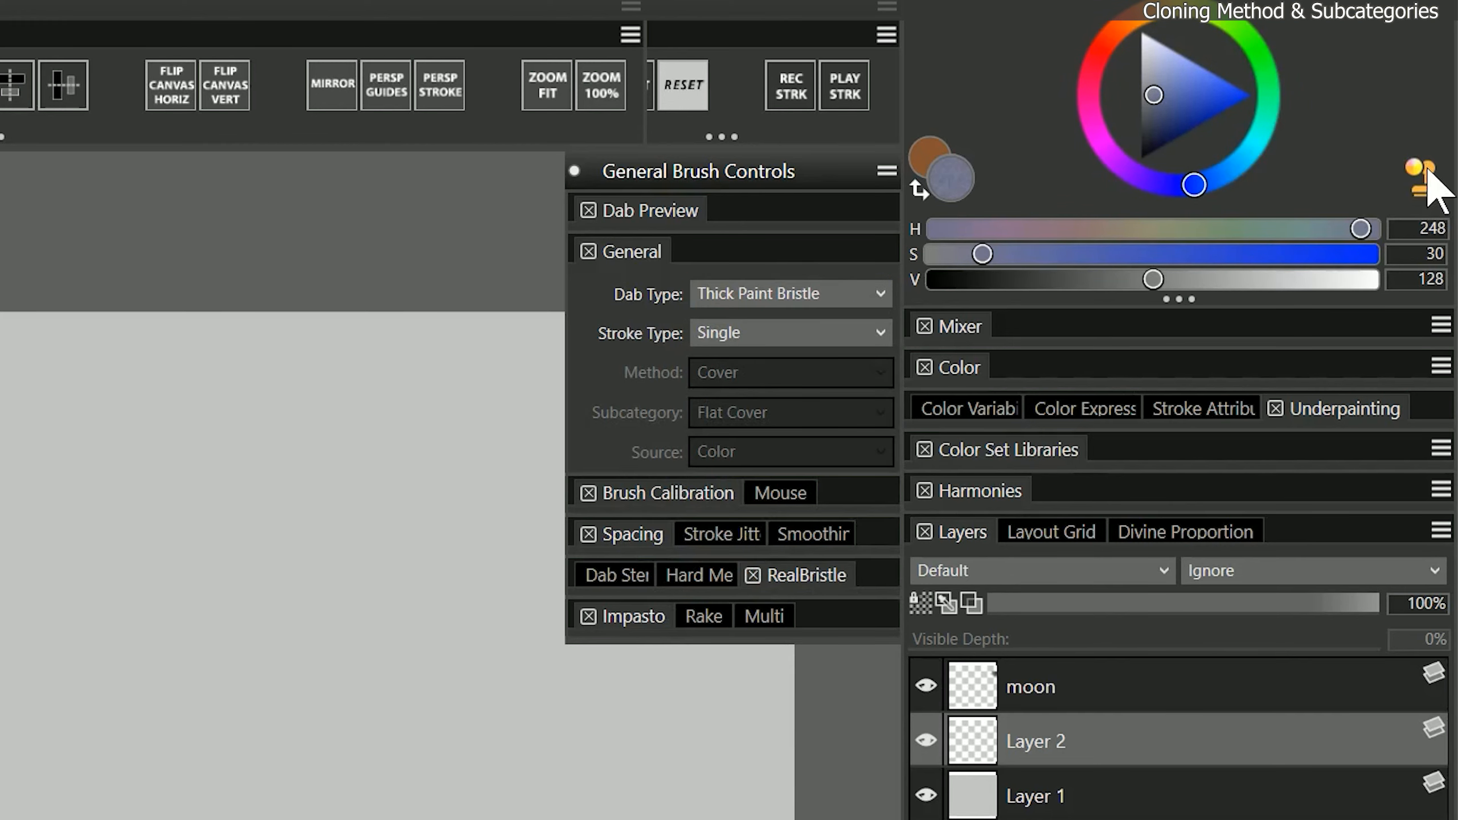
{"action": "left_click", "coordinate": [1423, 173]}
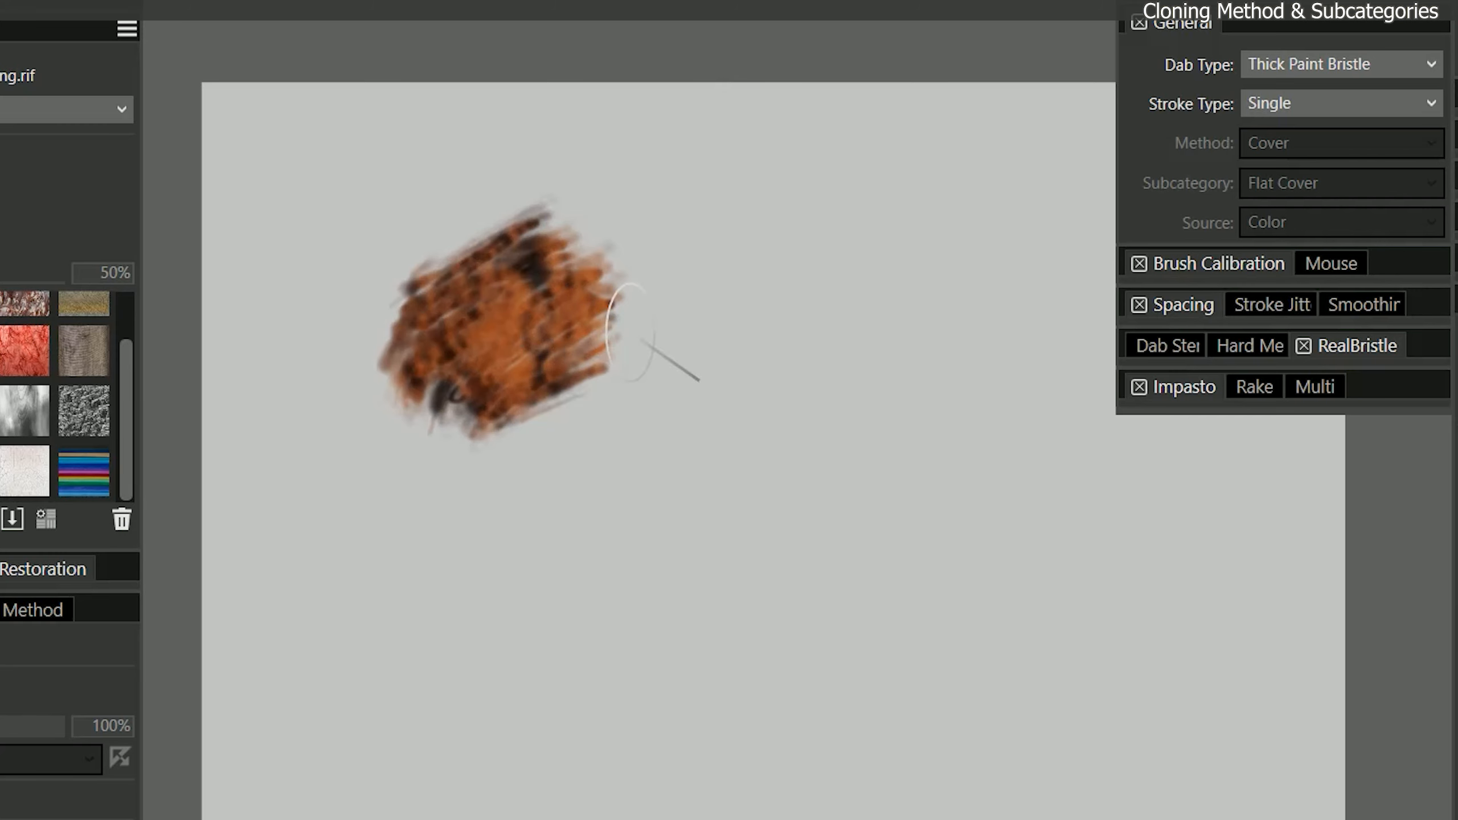
Paint the orange-brown texture over the gray background on a thick paint layer and raise the layer's visible depth to 810%
{"action": "mouse_move", "coordinate": [631, 332]}
{"action": "left_mouse_down"}
{"action": "mouse_move", "coordinate": [538, 420]}
{"action": "mouse_move", "coordinate": [388, 305]}
{"action": "mouse_move", "coordinate": [417, 261]}
{"action": "mouse_move", "coordinate": [501, 225]}
{"action": "mouse_move", "coordinate": [512, 273]}
{"action": "mouse_move", "coordinate": [460, 389]}
{"action": "mouse_move", "coordinate": [598, 417]}
{"action": "mouse_move", "coordinate": [668, 392]}
{"action": "mouse_move", "coordinate": [626, 315]}
{"action": "mouse_move", "coordinate": [612, 336]}
{"action": "mouse_move", "coordinate": [588, 278]}
{"action": "mouse_move", "coordinate": [619, 311]}
{"action": "mouse_move", "coordinate": [632, 289]}
{"action": "mouse_move", "coordinate": [643, 358]}
{"action": "mouse_move", "coordinate": [664, 374]}
{"action": "mouse_move", "coordinate": [643, 428]}
{"action": "left_mouse_up"}
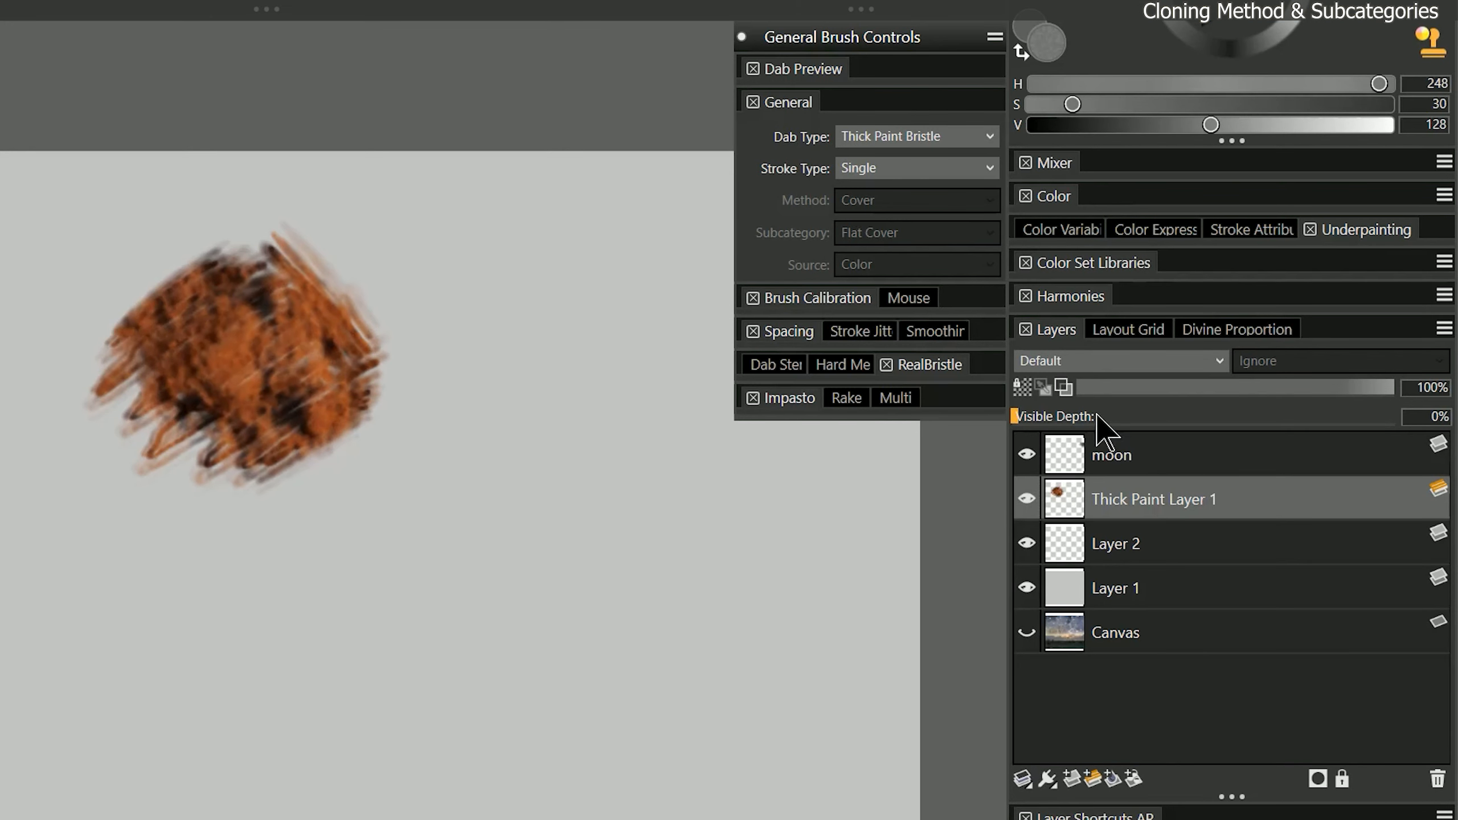
{"action": "left_click_drag", "start_coordinate": [1101, 412], "coordinate": [1322, 416]}
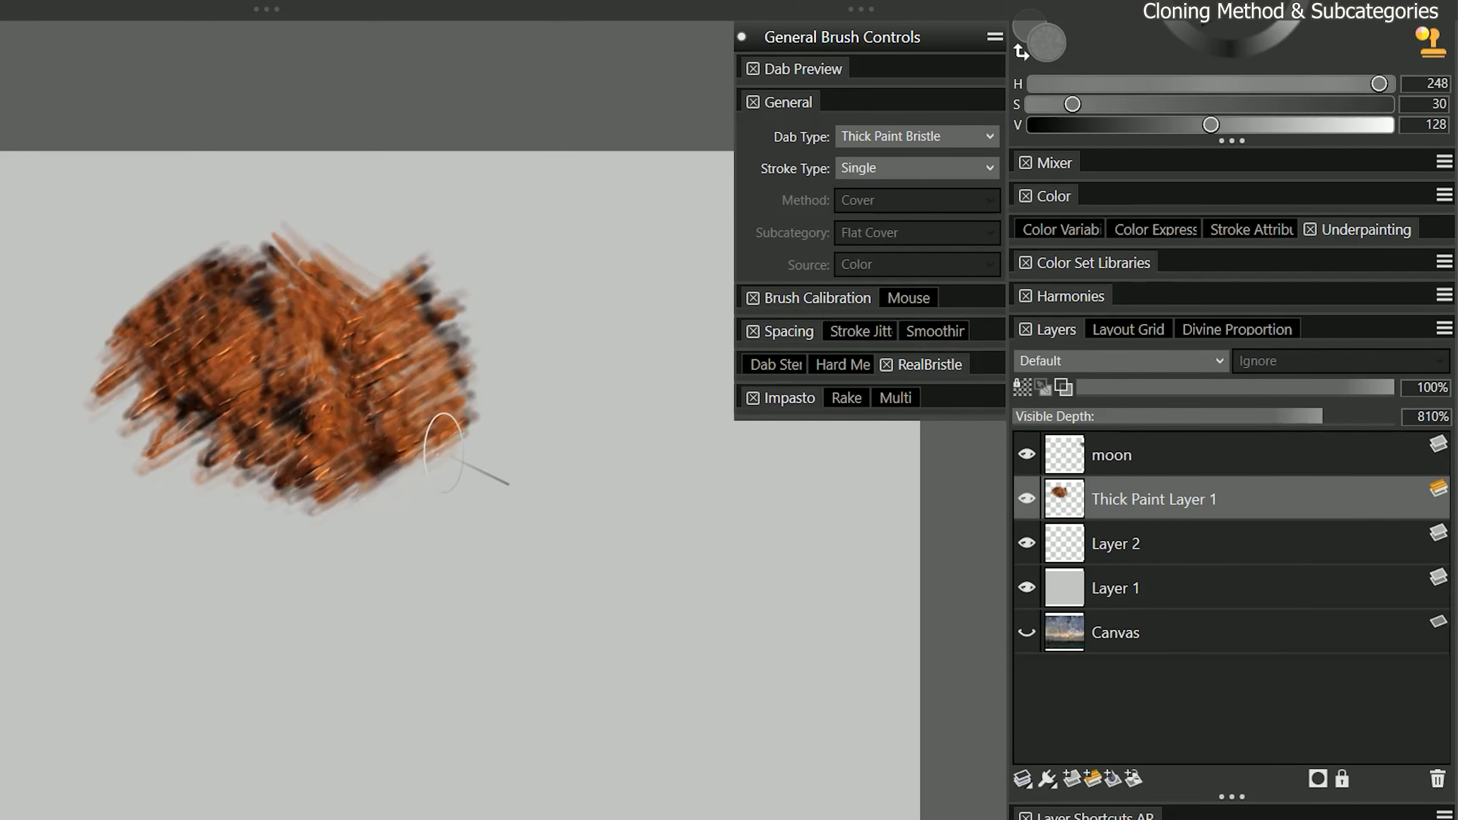
Change the dab type to Watercolor Flow Particles and paint a stroke of the cloned texture beside the thick paint
{"action": "left_click", "coordinate": [914, 136]}
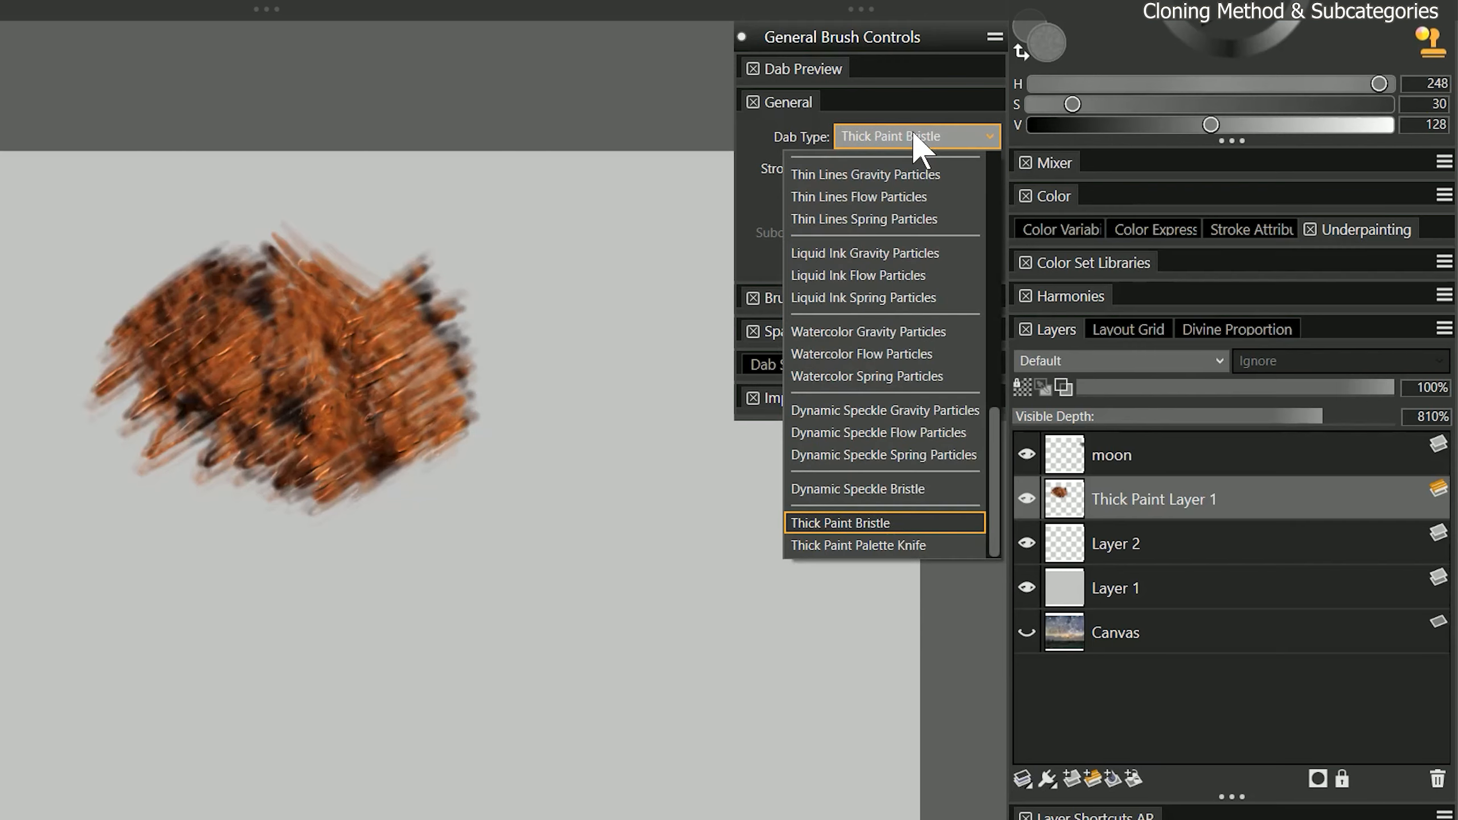
{"action": "left_click", "coordinate": [861, 354]}
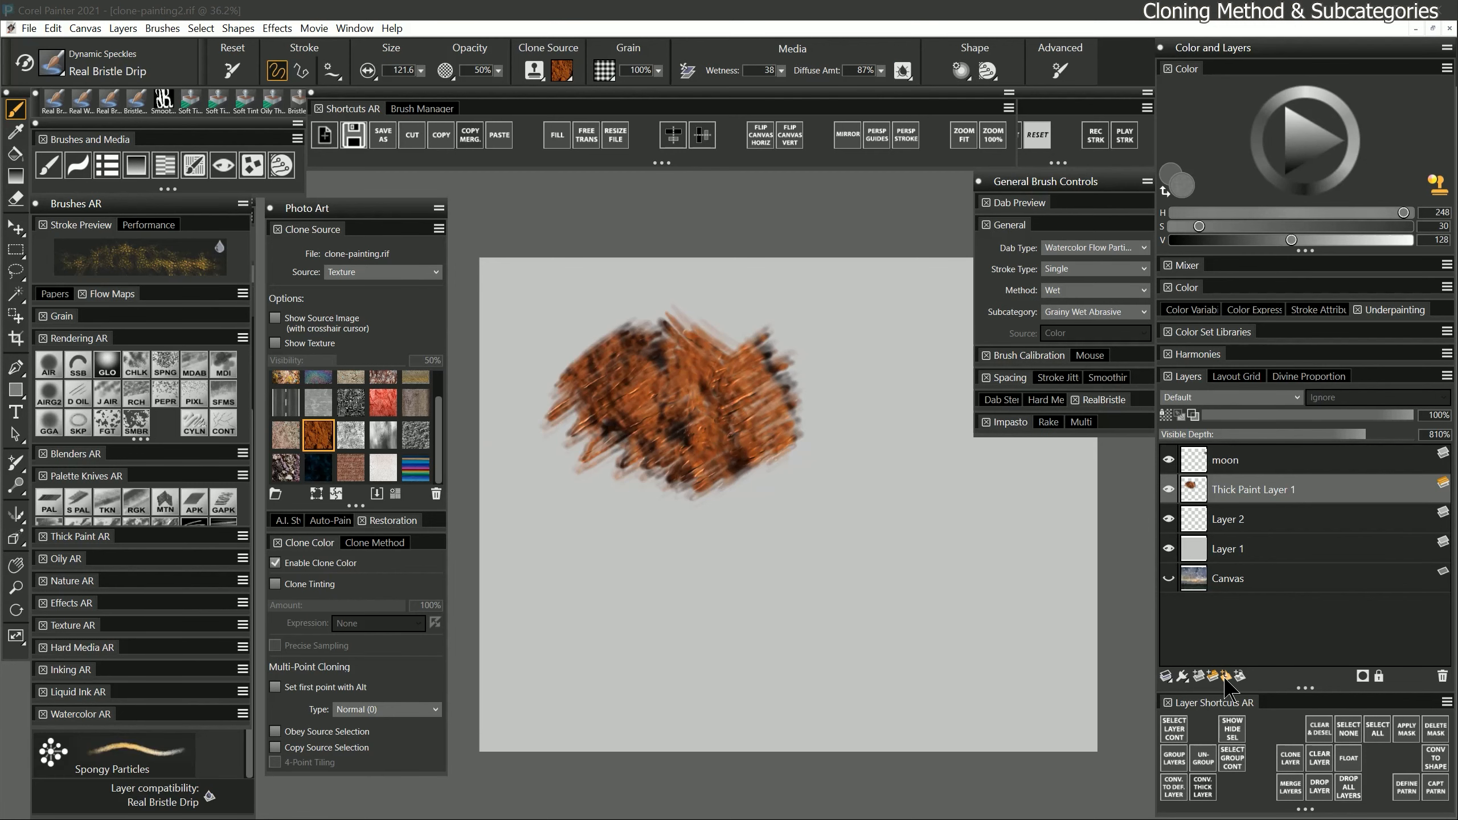
{"action": "left_click_drag", "start_coordinate": [827, 477], "coordinate": [838, 494]}
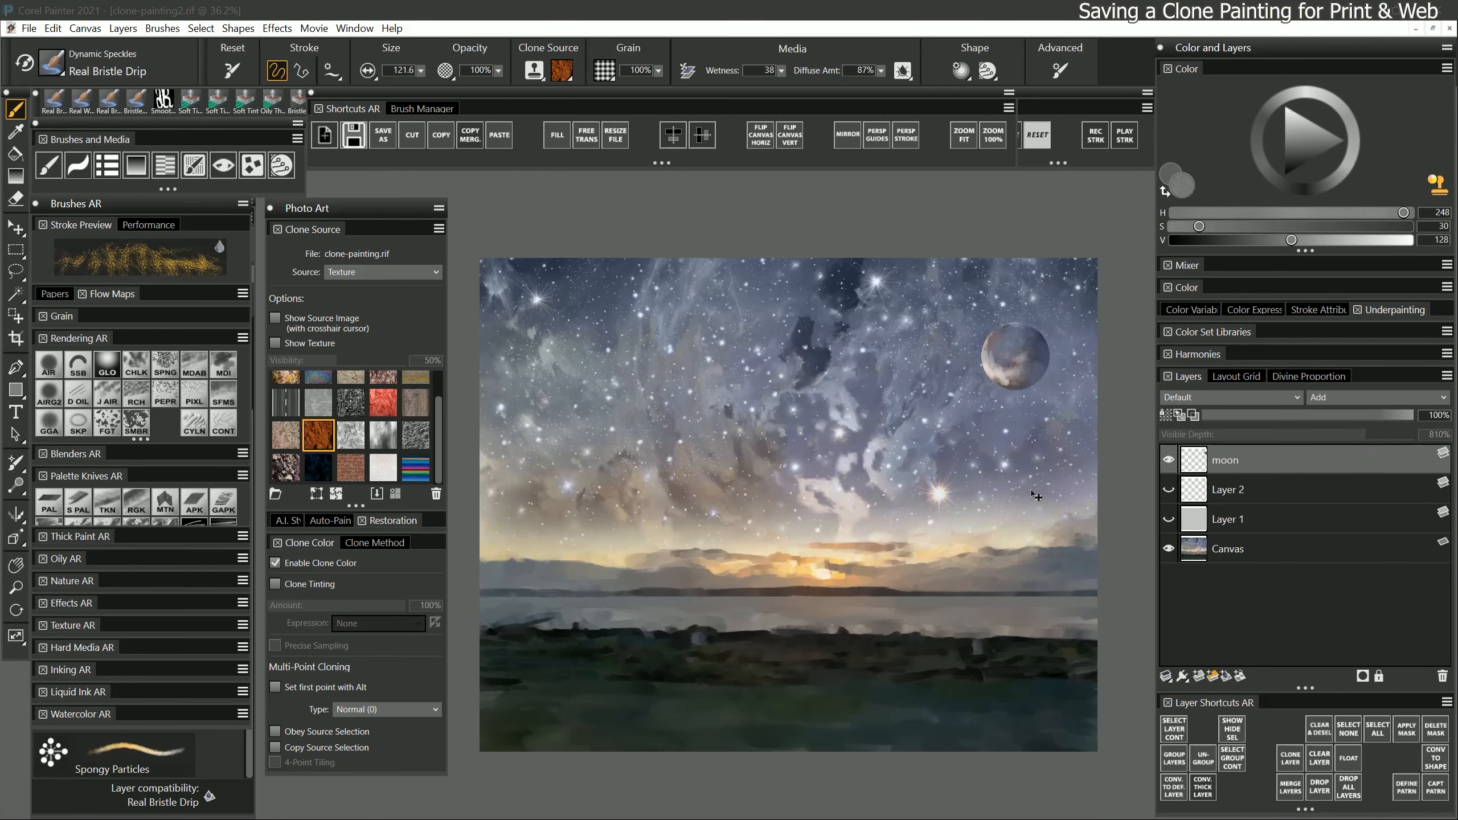
Start a Save As of the clone painting and switch the clone source from Texture to Embedded Image
{"action": "left_click", "coordinate": [380, 137]}
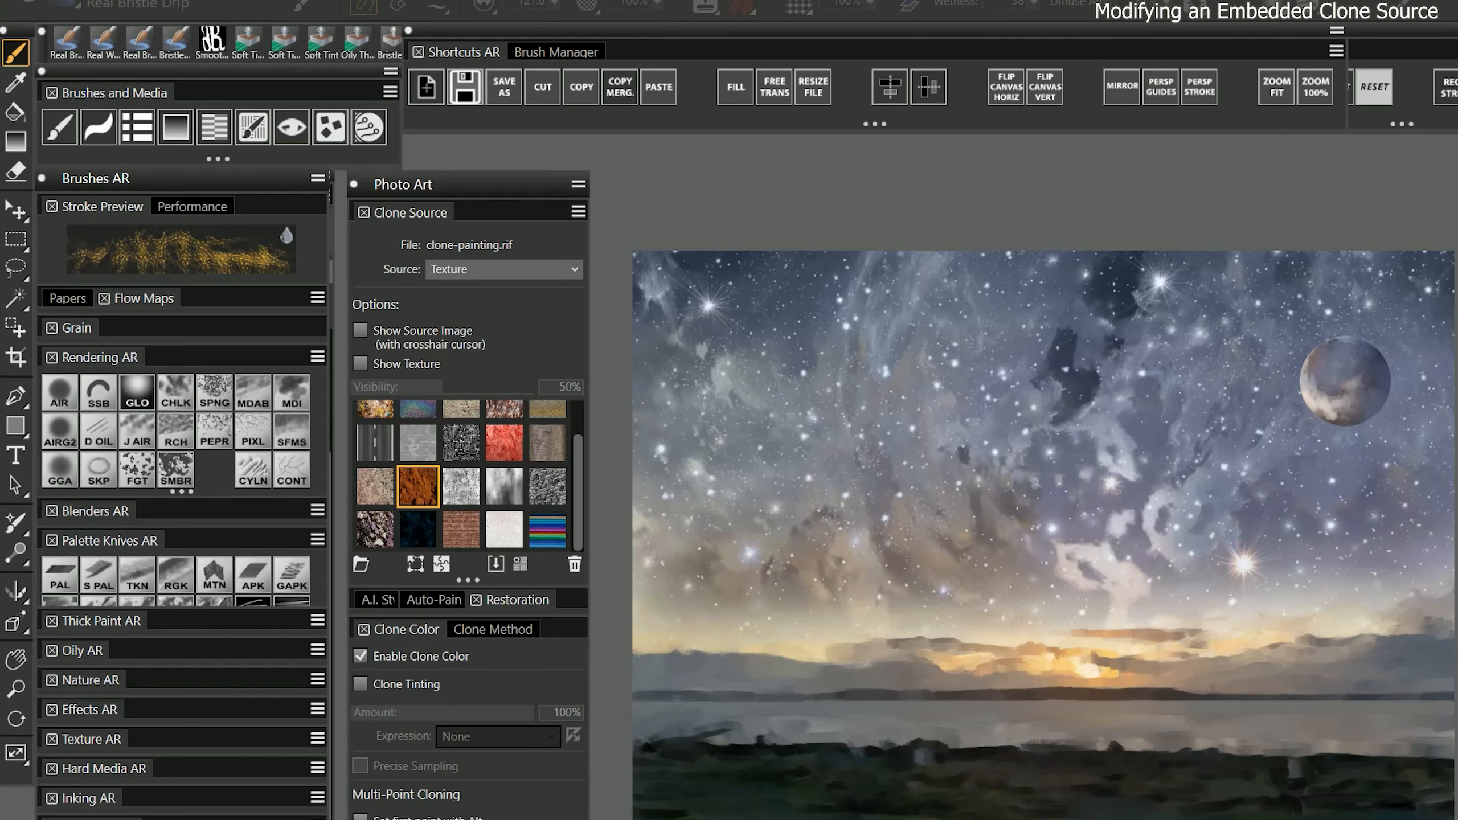
{"action": "left_click", "coordinate": [502, 267]}
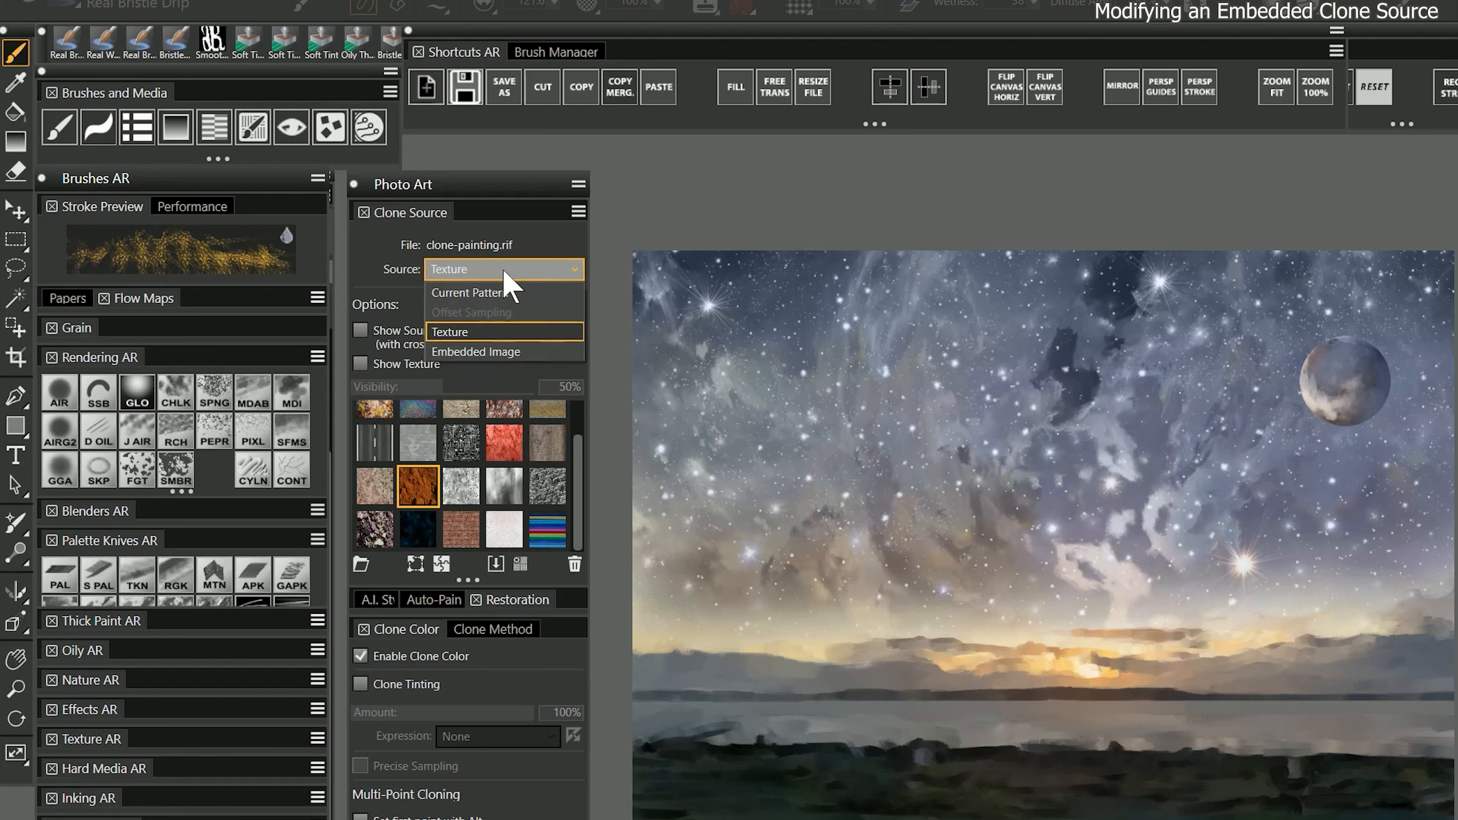
{"action": "left_click", "coordinate": [496, 348]}
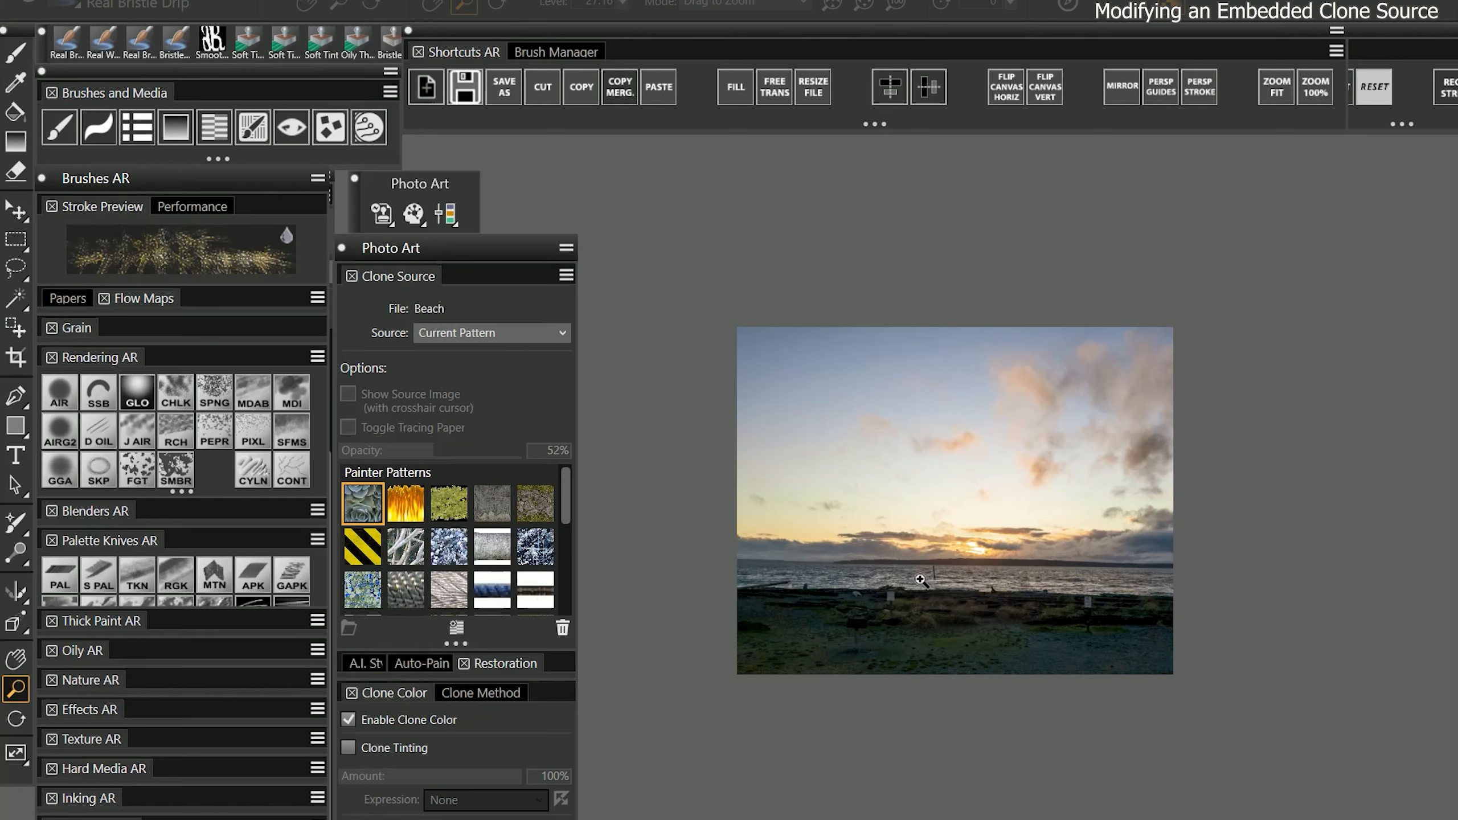
Modify the embedded Beach source image and store the changes as a new embedded image with the Create New option
{"action": "left_click", "coordinate": [447, 217]}
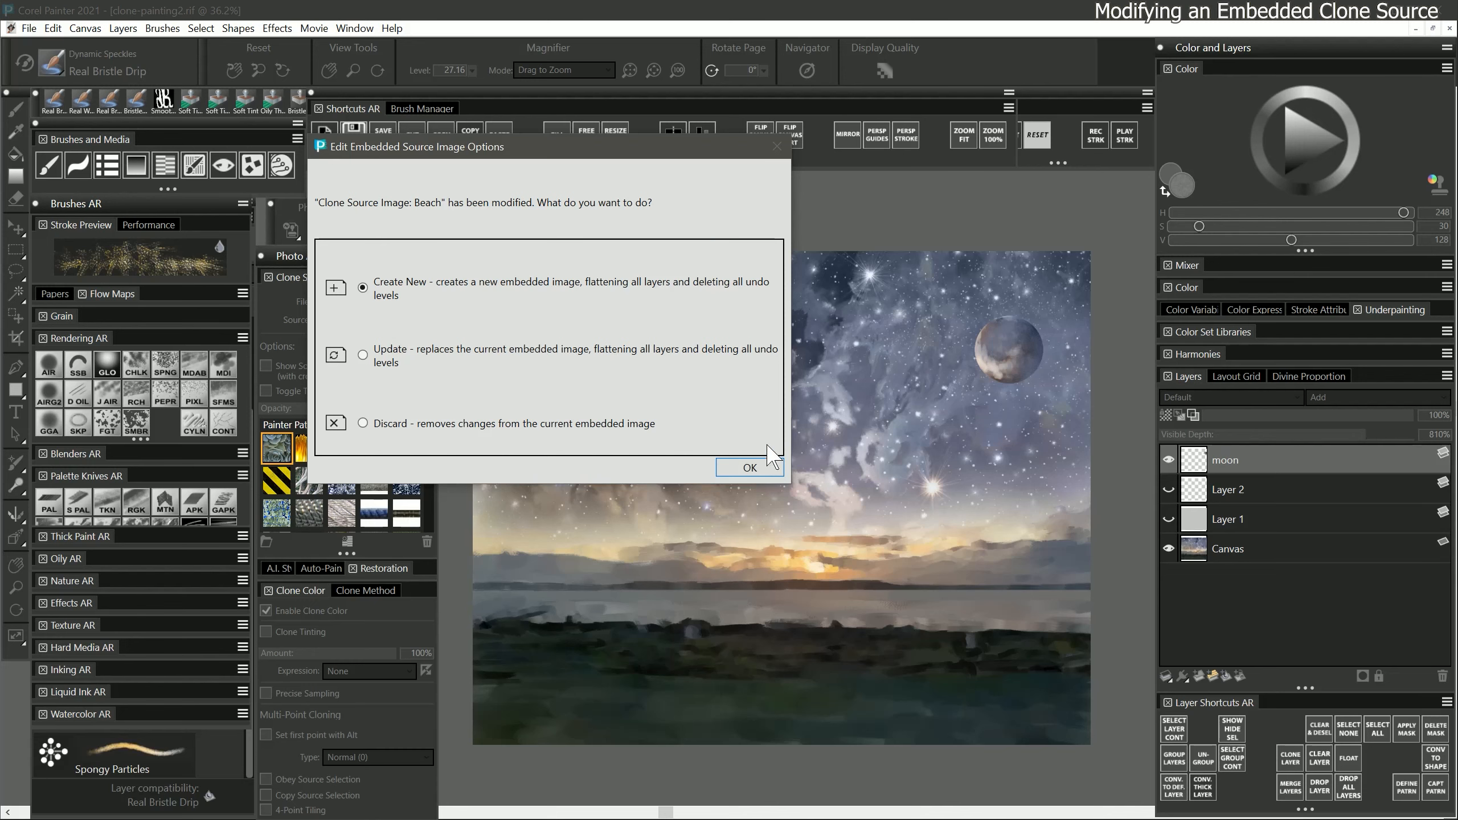
{"action": "left_click", "coordinate": [758, 467]}
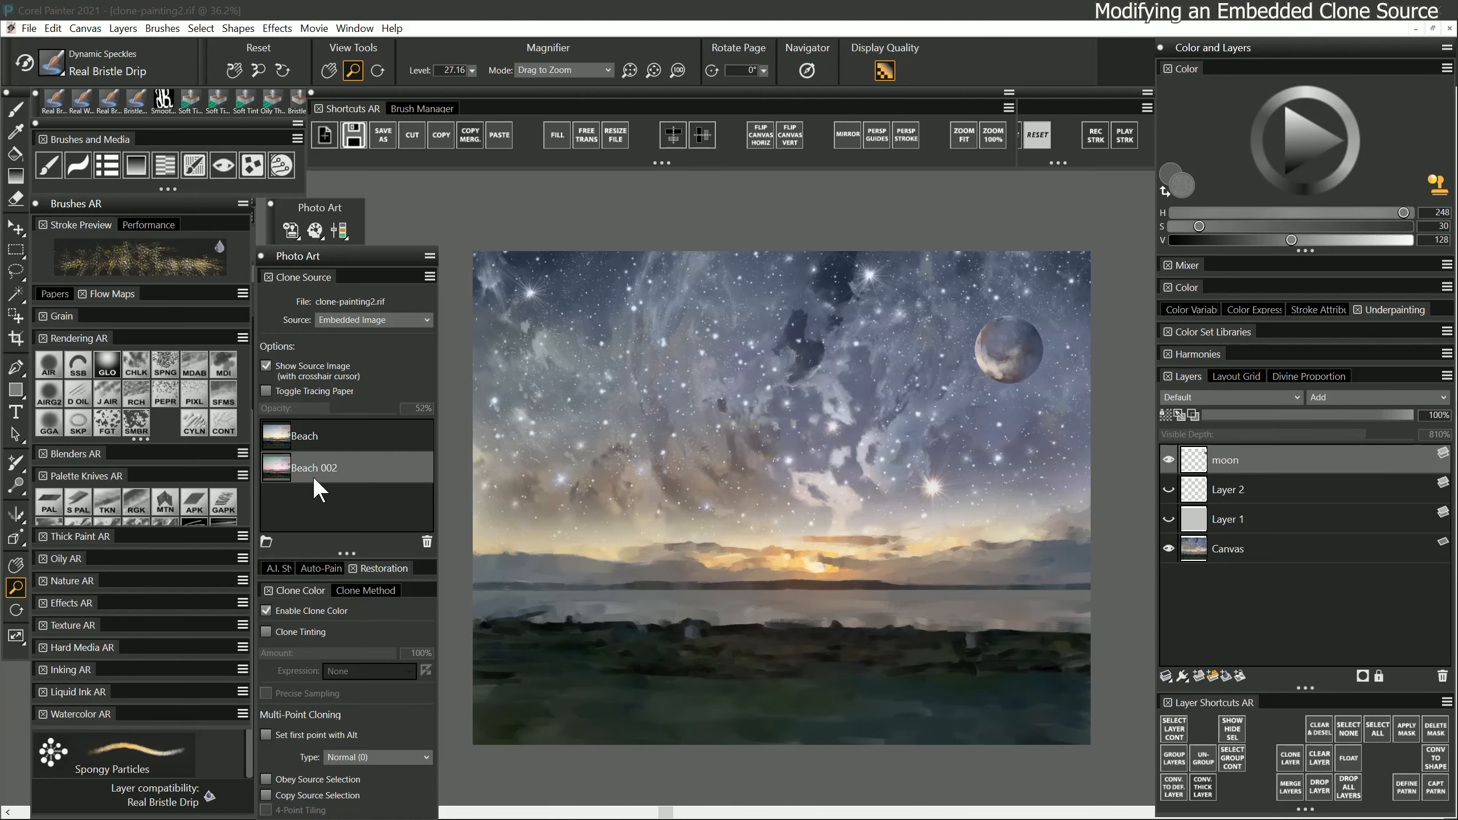
Open the embedded Beach 002 source image for viewing, close it and try the tracing paper
{"action": "double_click", "coordinate": [315, 479]}
{"action": "left_click", "coordinate": [28, 28]}
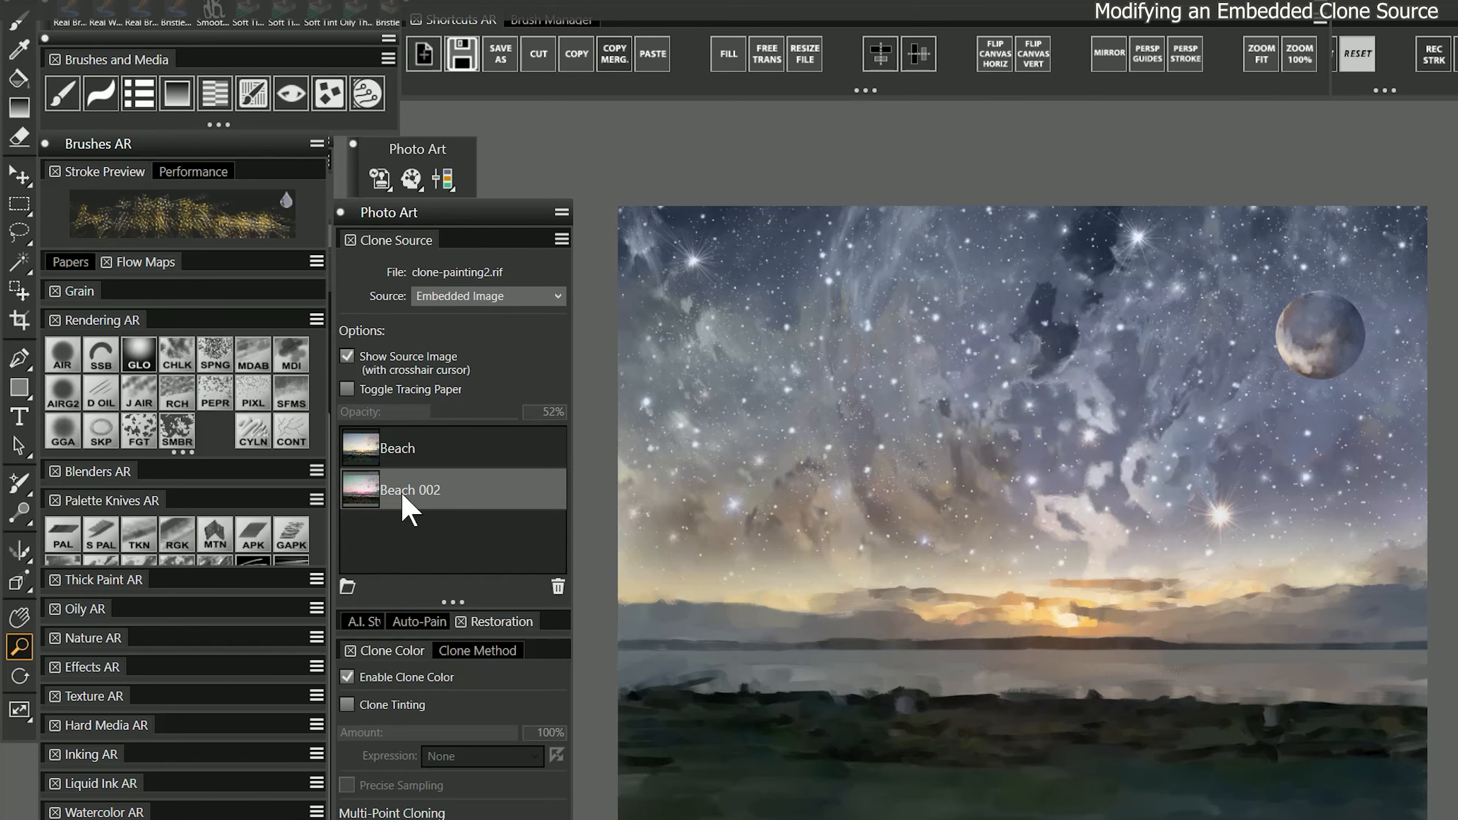
{"action": "left_click", "coordinate": [345, 389]}
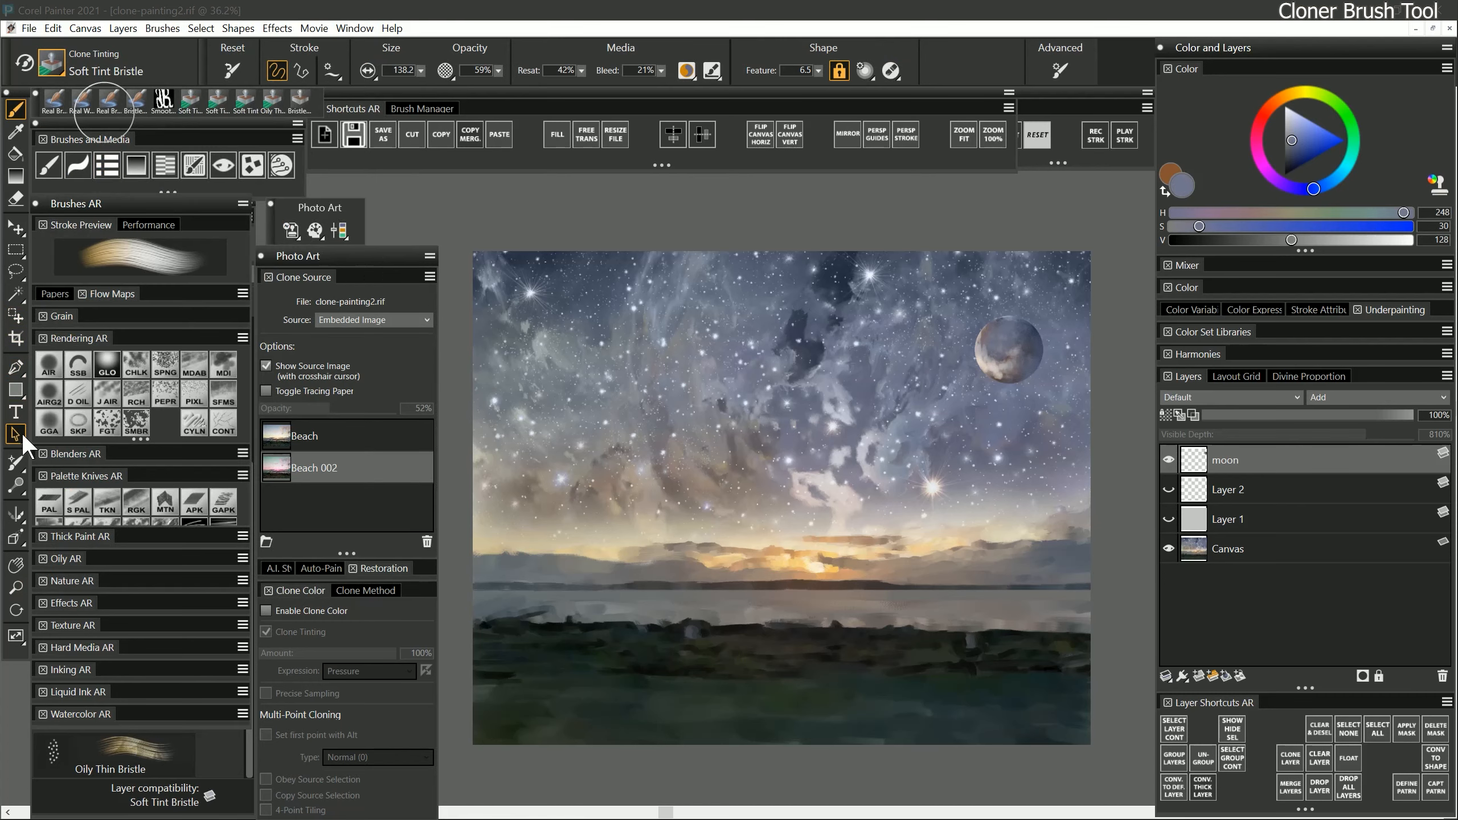
Select the Cloner brush tool and open the Cloning preferences
{"action": "left_click", "coordinate": [17, 463]}
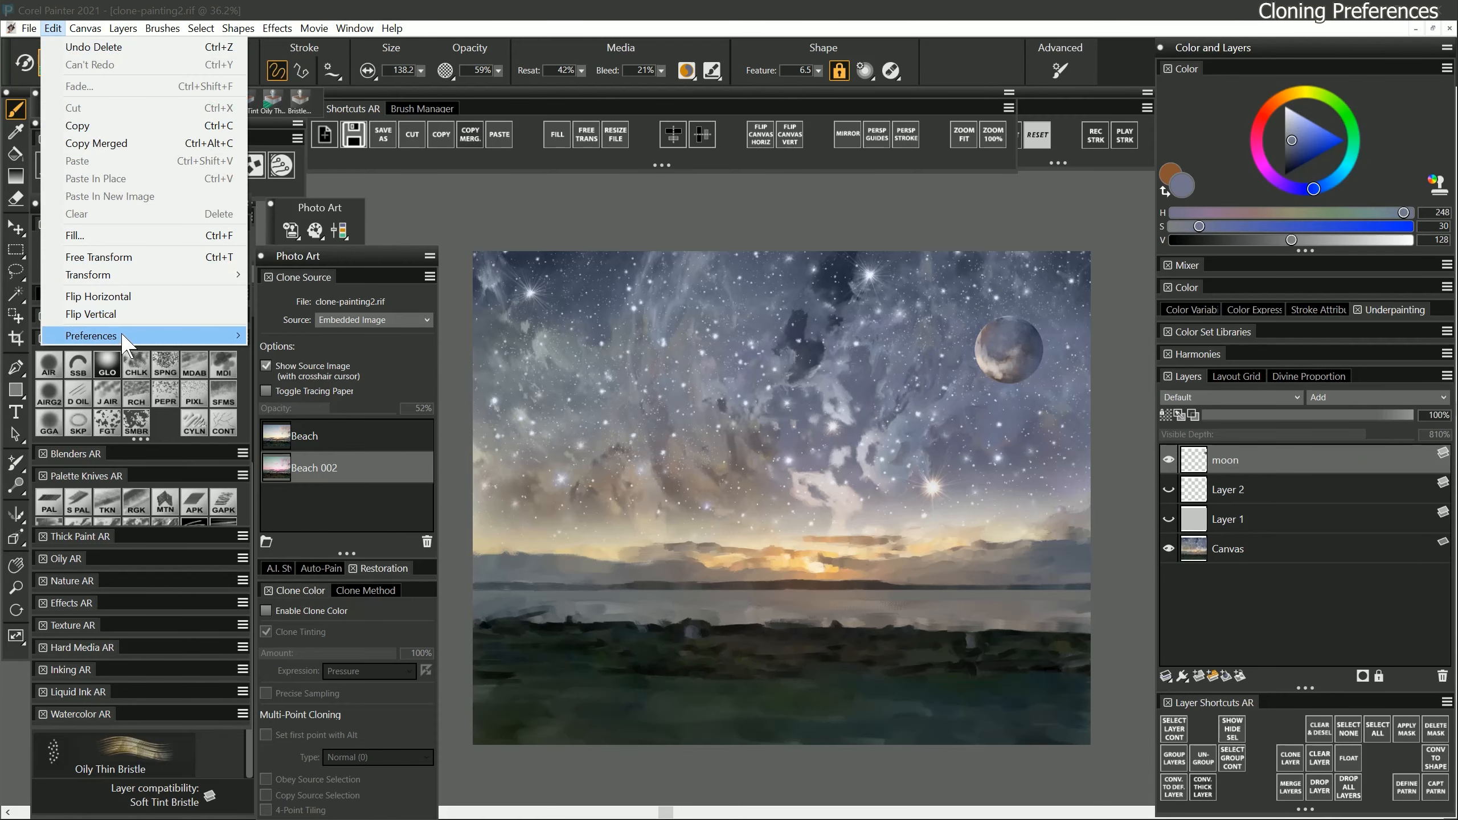
{"action": "mouse_move", "coordinate": [240, 338]}
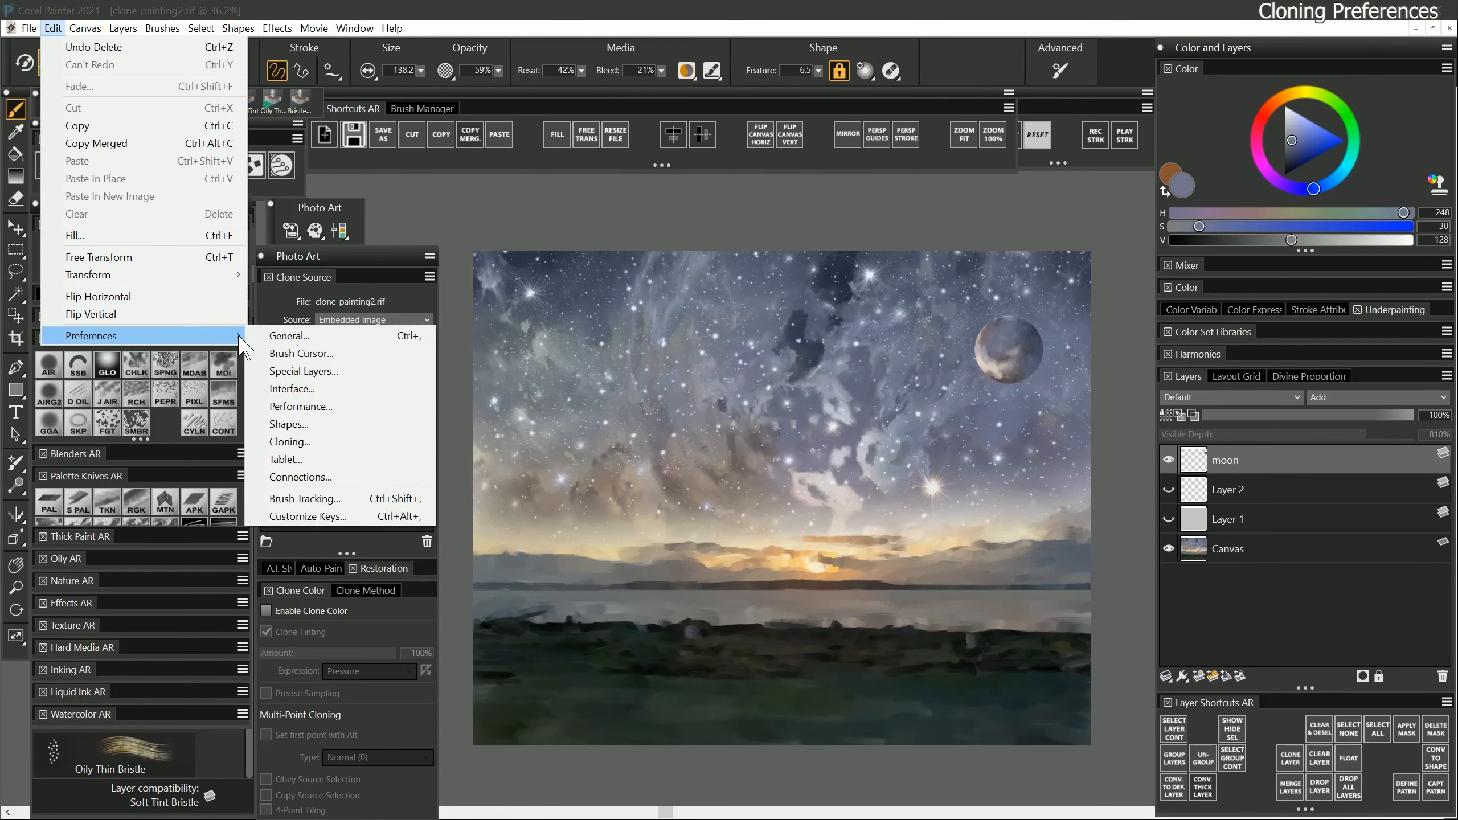
{"action": "left_click", "coordinate": [289, 441]}
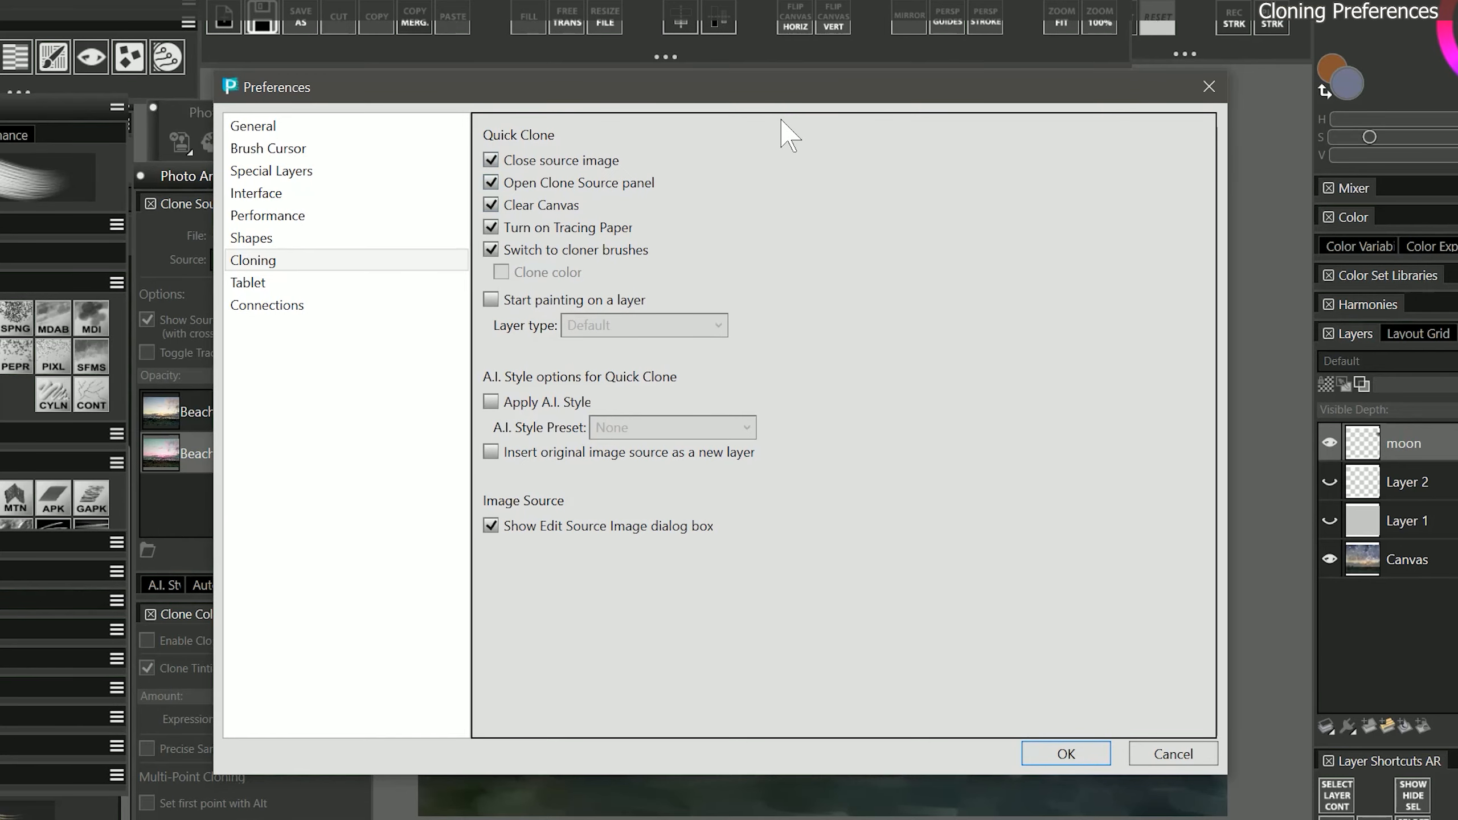